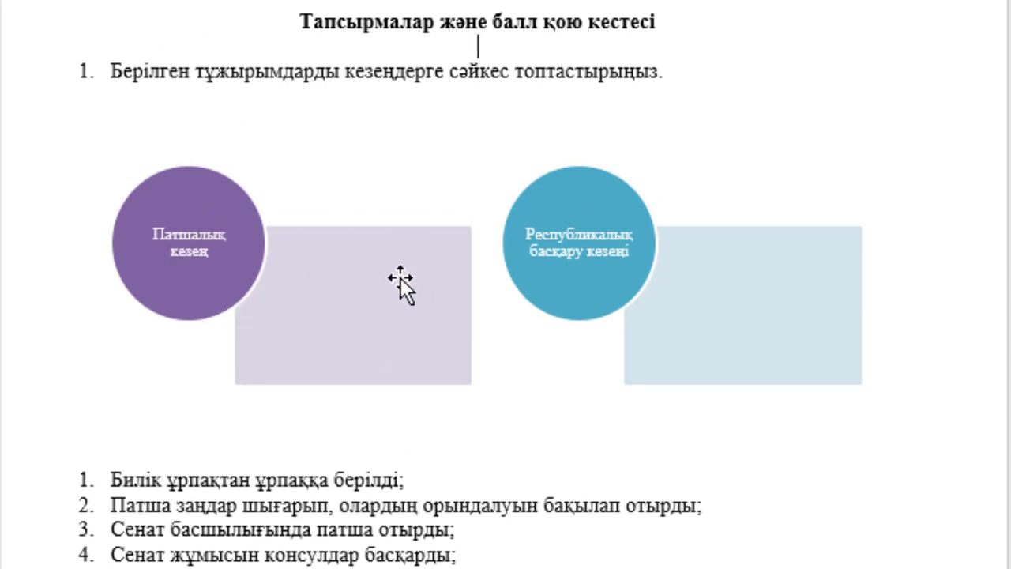
Step: Enter statement numbers 1, 2, 3, 8 at font size 12 in the lilac Патшалық кезең box
left_click(330, 294)
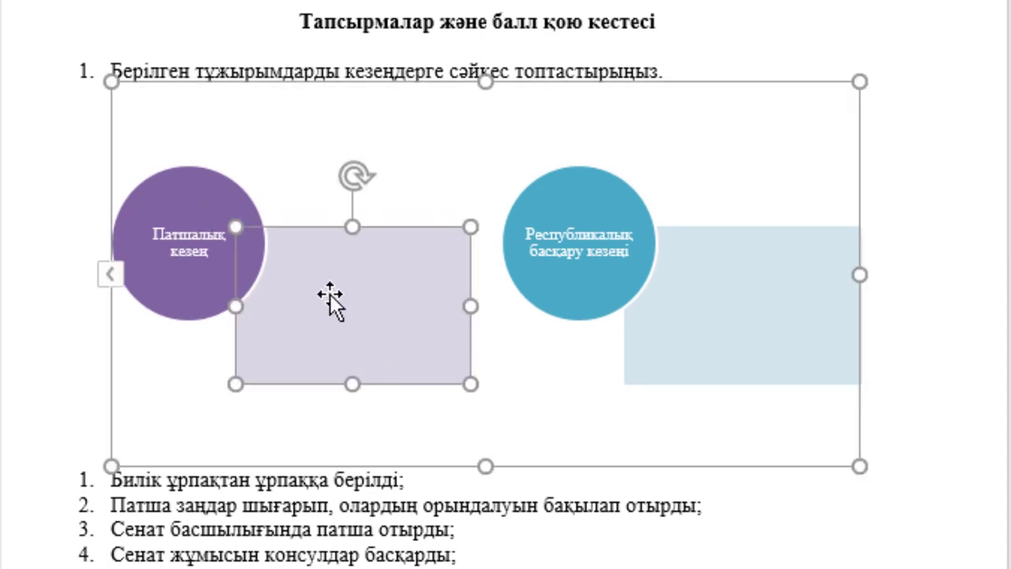
right_click(330, 294)
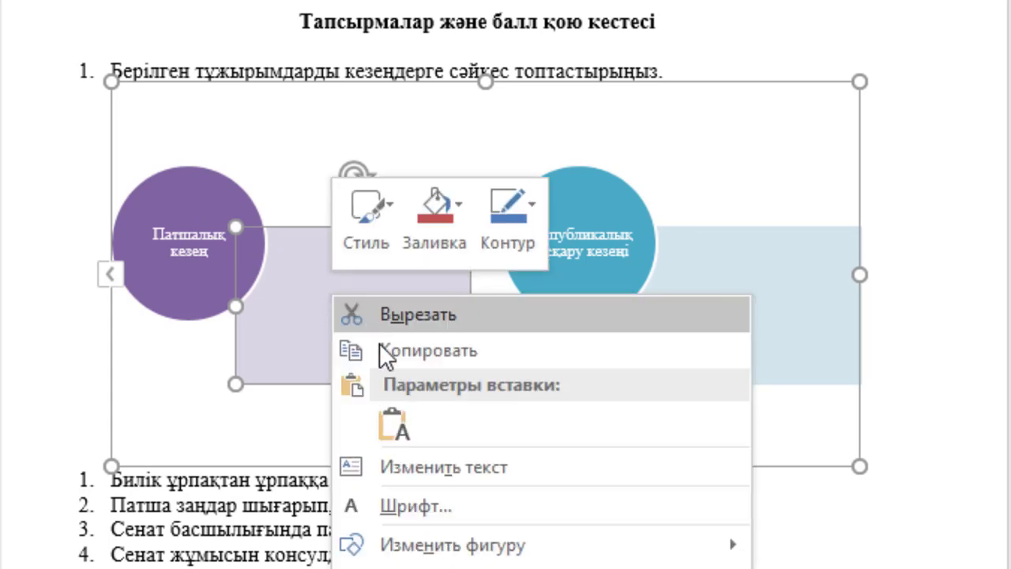
left_click(402, 466)
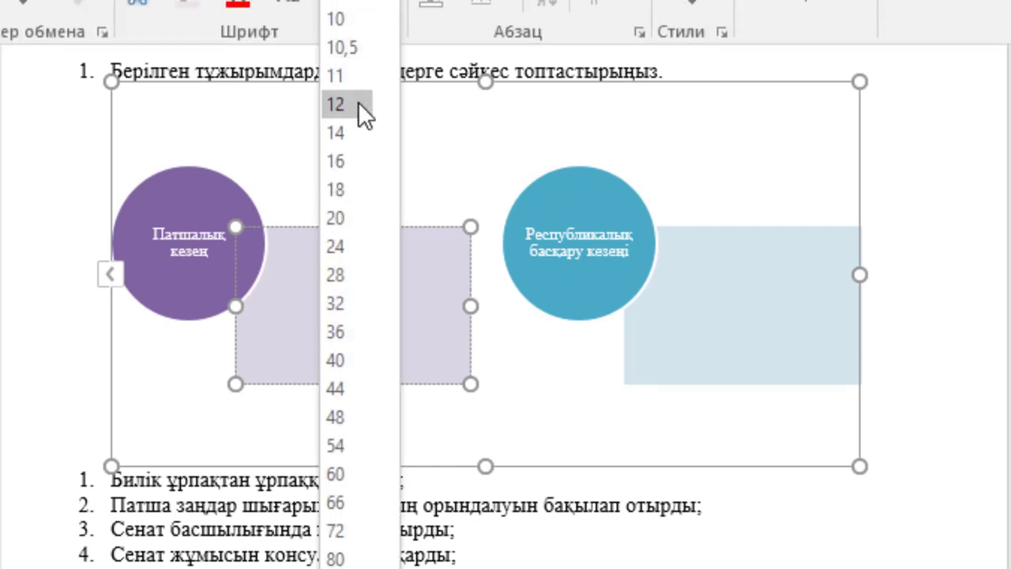
left_click(361, 104)
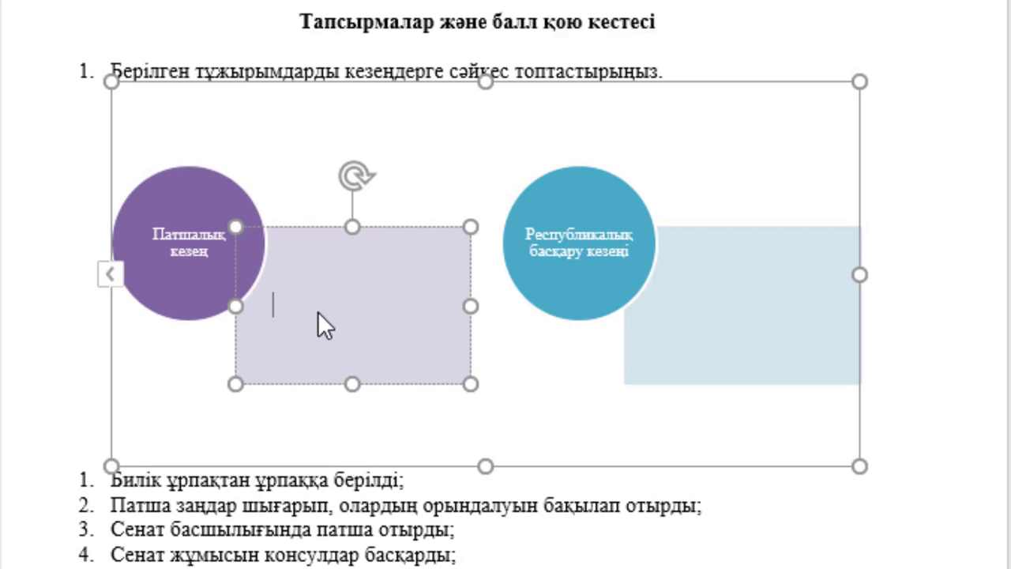
scroll(317, 311, "down", 1)
scroll(318, 312, "down", 1)
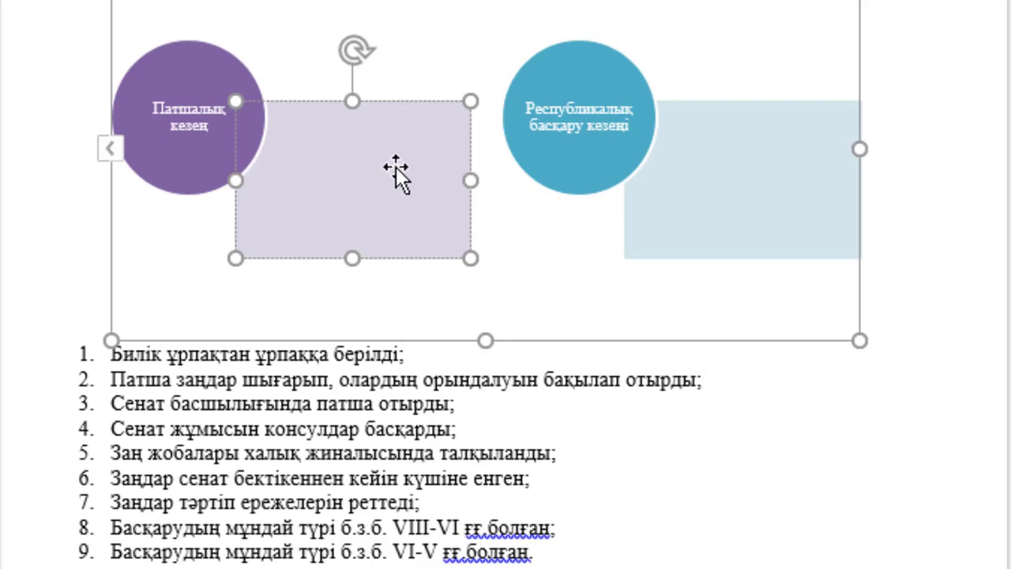
right_click(300, 187)
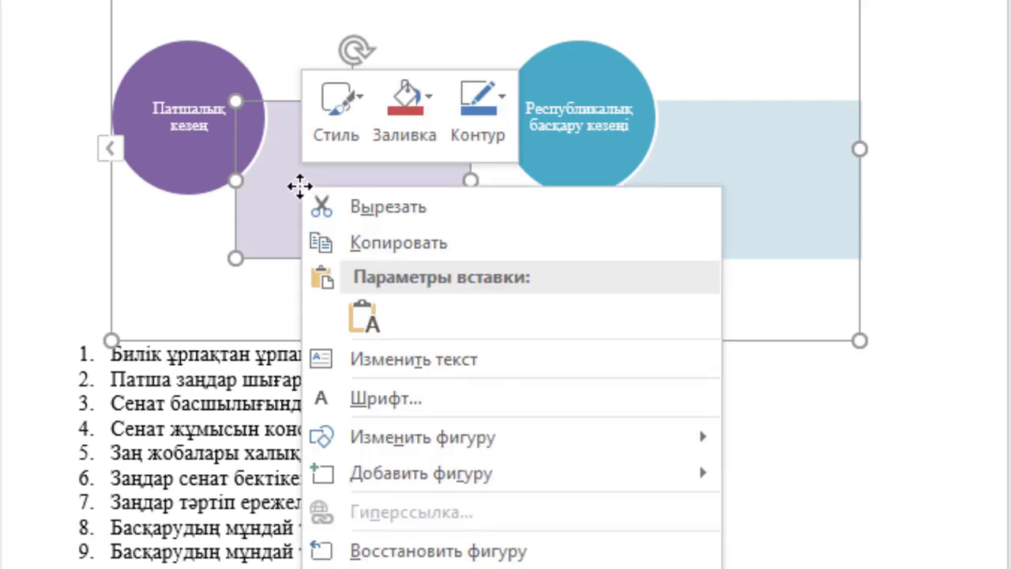
left_click(403, 357)
left_click(266, 184)
type("1, 2, 3, 8")
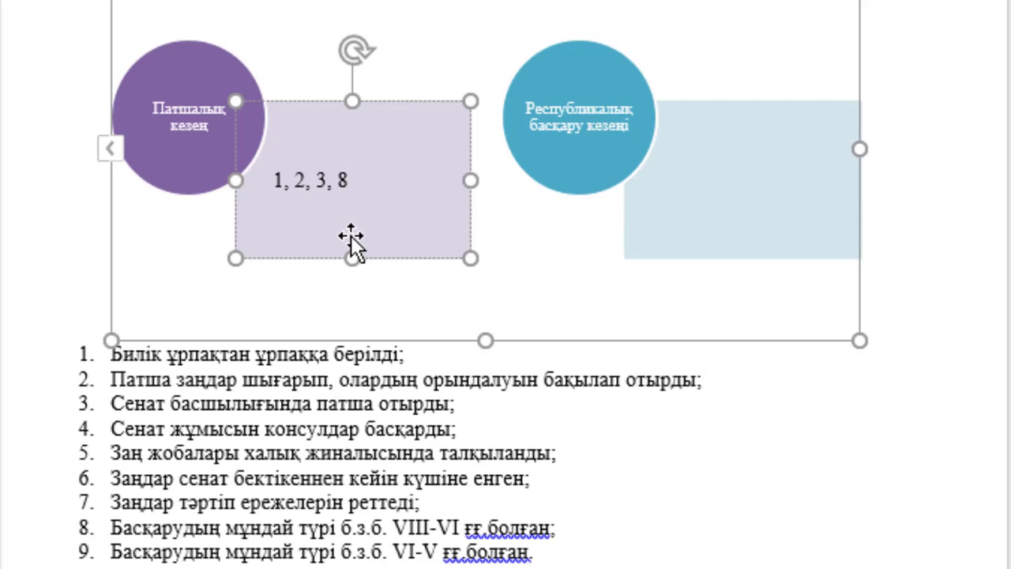
Step: Type 4, 5, 6, 7, 9 at size 12 into the blue Республикалық басқару кезеңі box
left_click(697, 157)
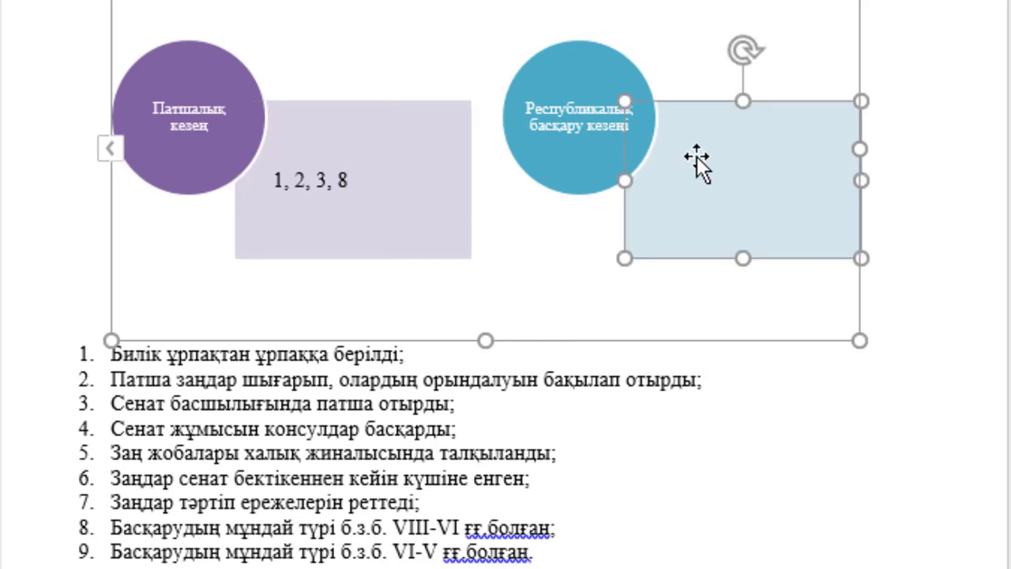
right_click(697, 157)
left_click(588, 329)
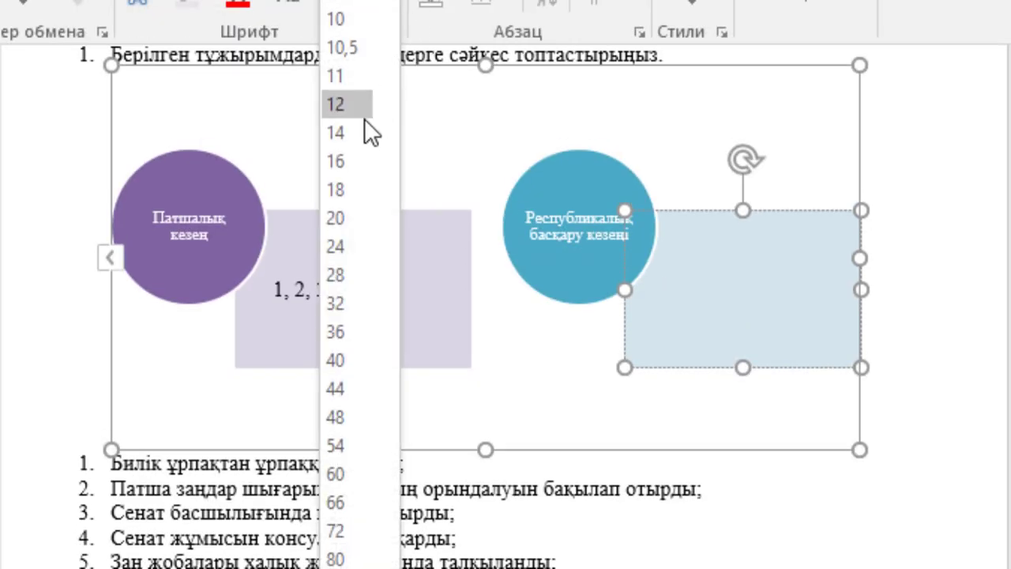
left_click(341, 106)
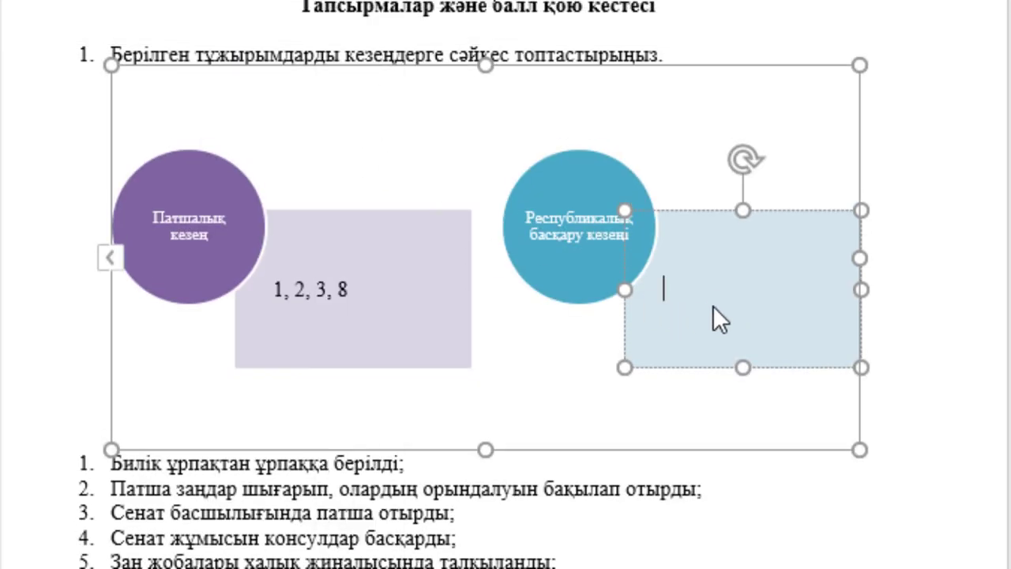
type("4")
type(", 5,")
type(" 6, 7")
type(", 9")
Step: Scroll down to bring task 2's matching table into view
scroll(538, 225, "down", 1)
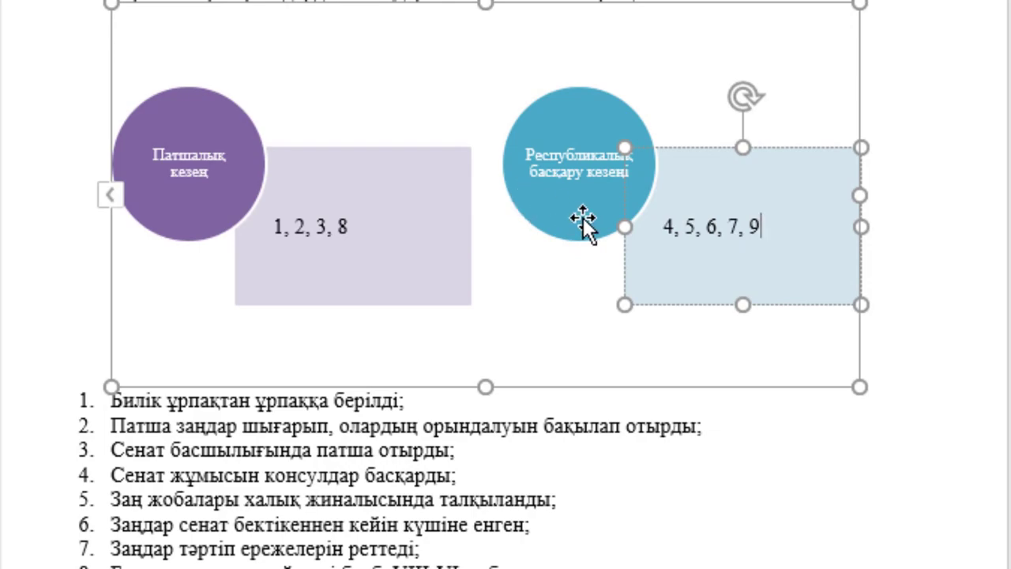
scroll(583, 221, "down", 3)
scroll(583, 222, "down", 3)
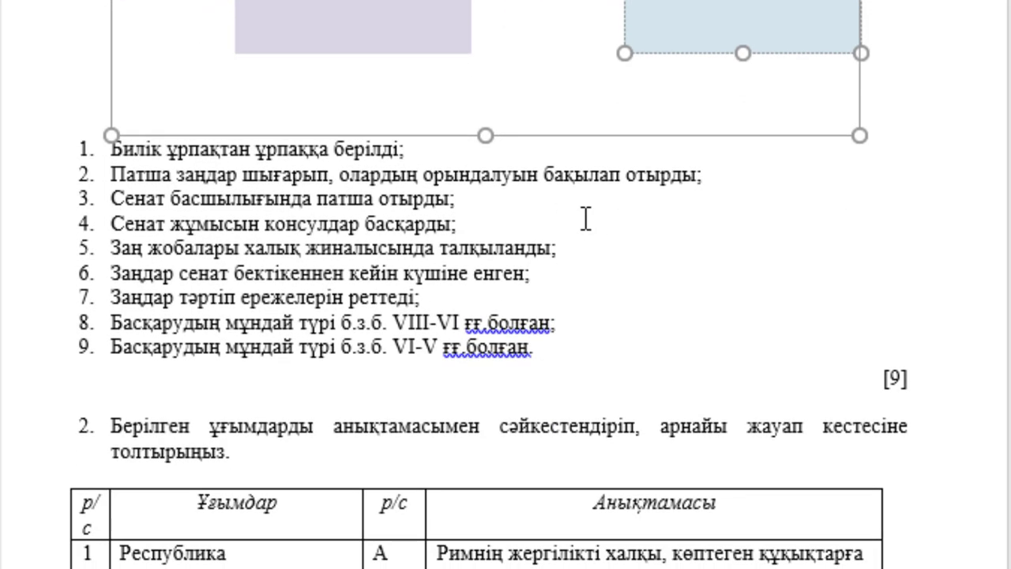
scroll(586, 218, "down", 1)
scroll(585, 219, "down", 2)
Step: Draw a straight line over the table from the Плебейлер row to definition E
scroll(585, 219, "down", 2)
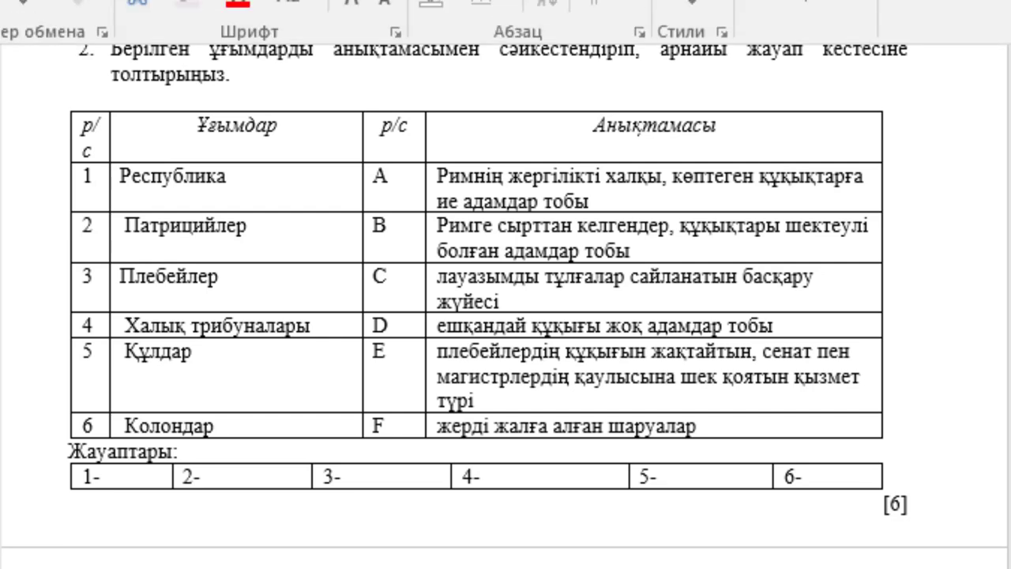
left_click(212, 16)
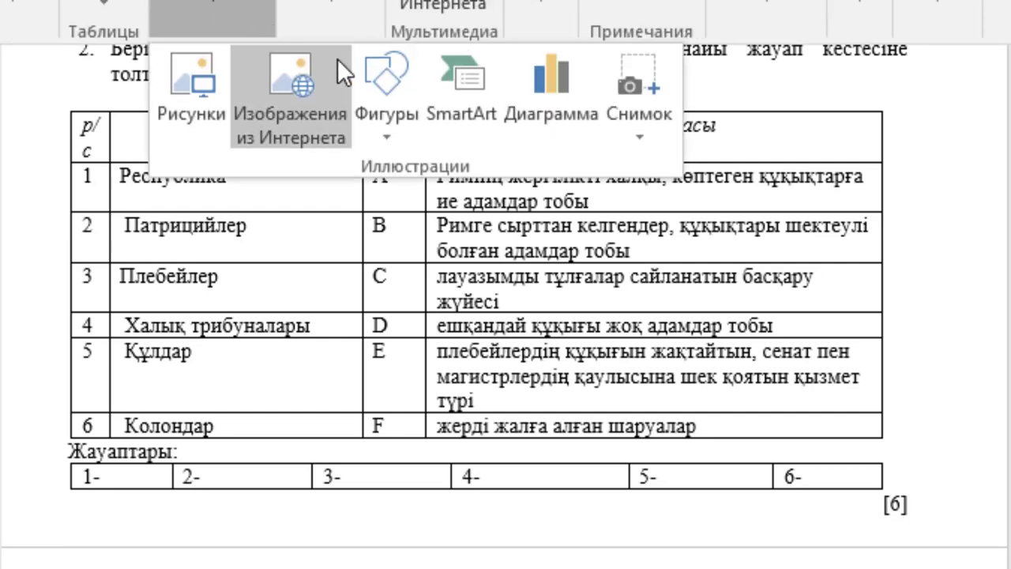
left_click(390, 107)
left_click(377, 237)
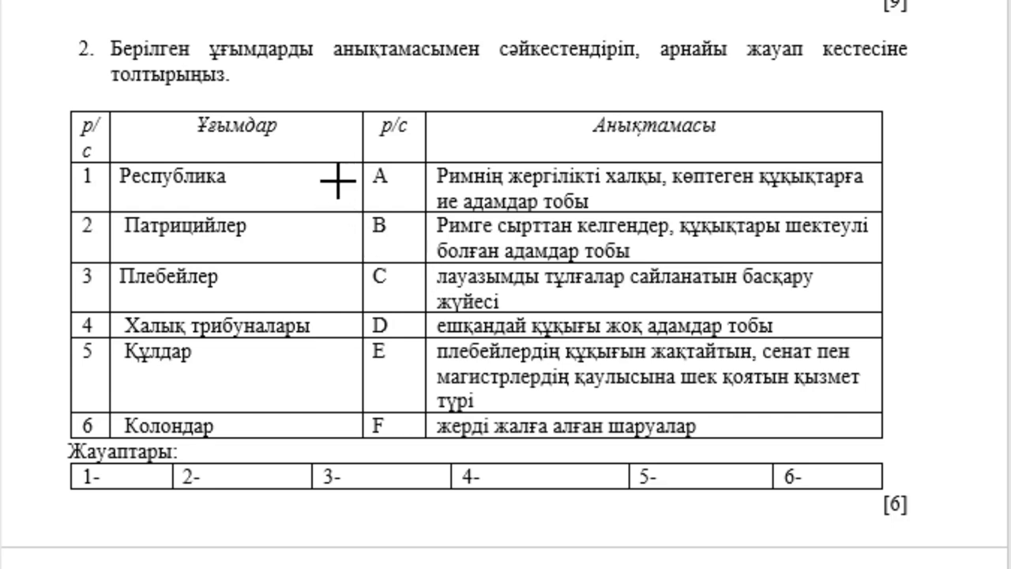
left_click_drag(297, 182, 430, 314)
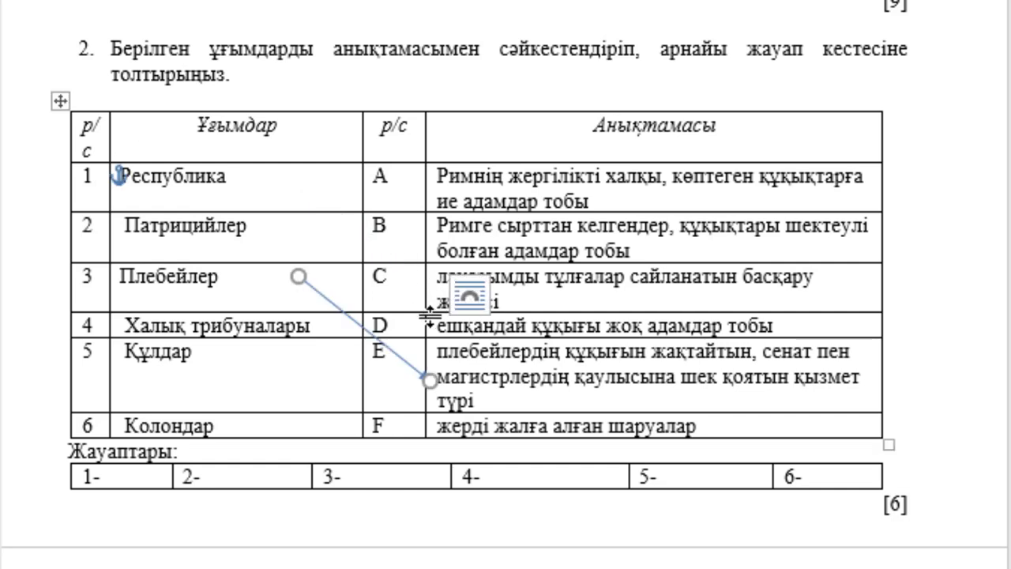
key("Delete")
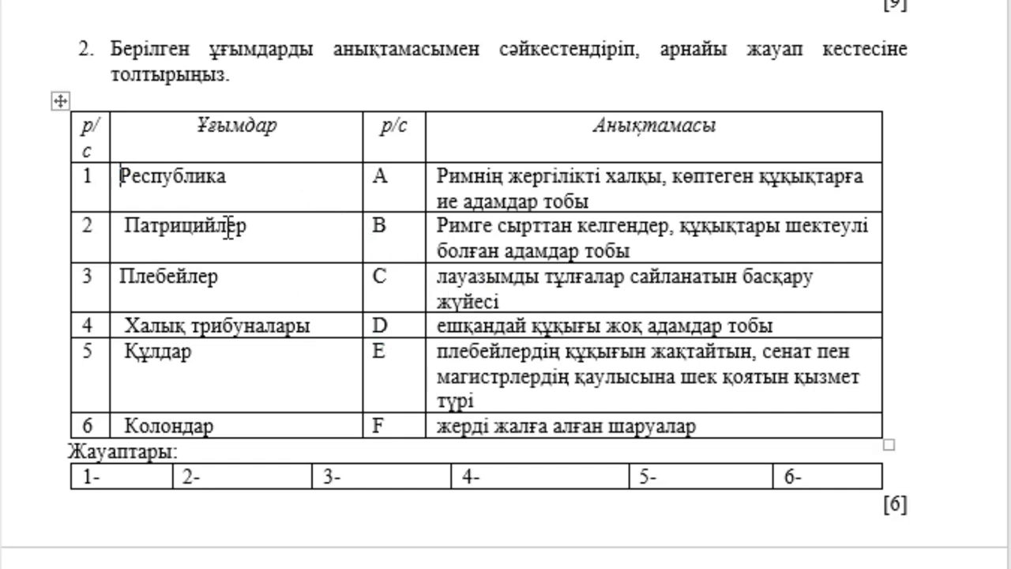
triple_click(461, 281)
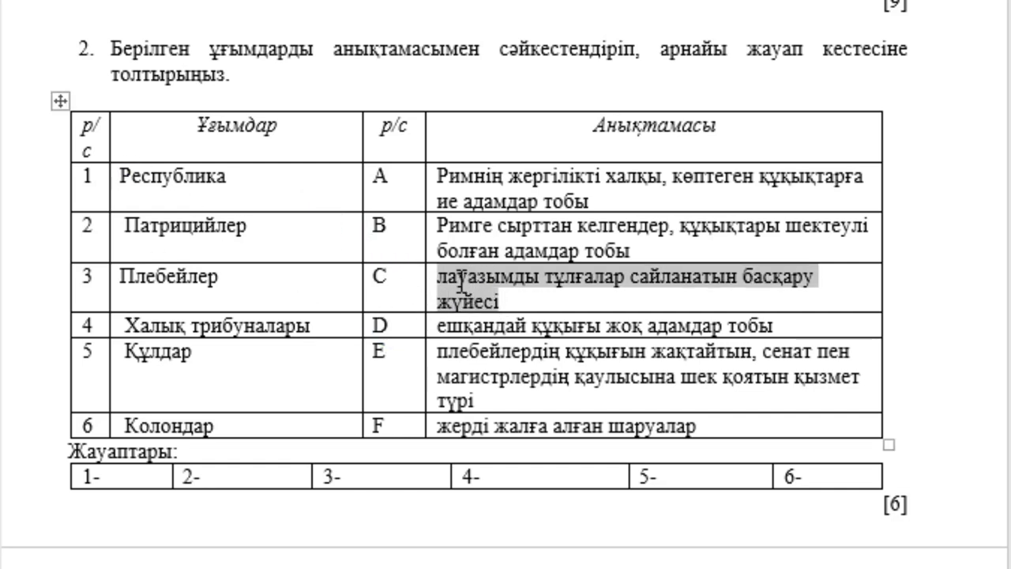
double_click(189, 175)
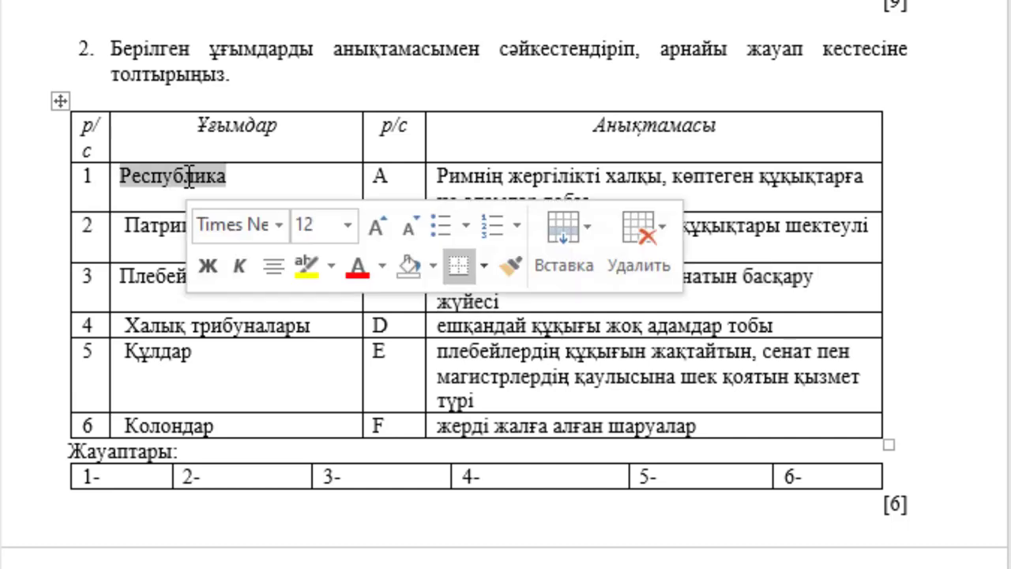
double_click(163, 225)
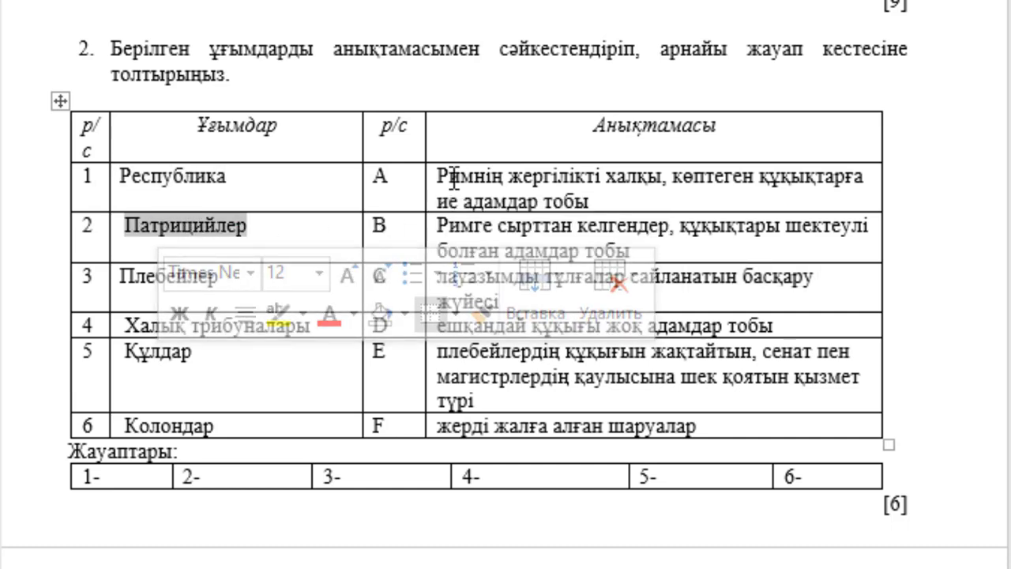
left_click_drag(461, 177, 591, 192)
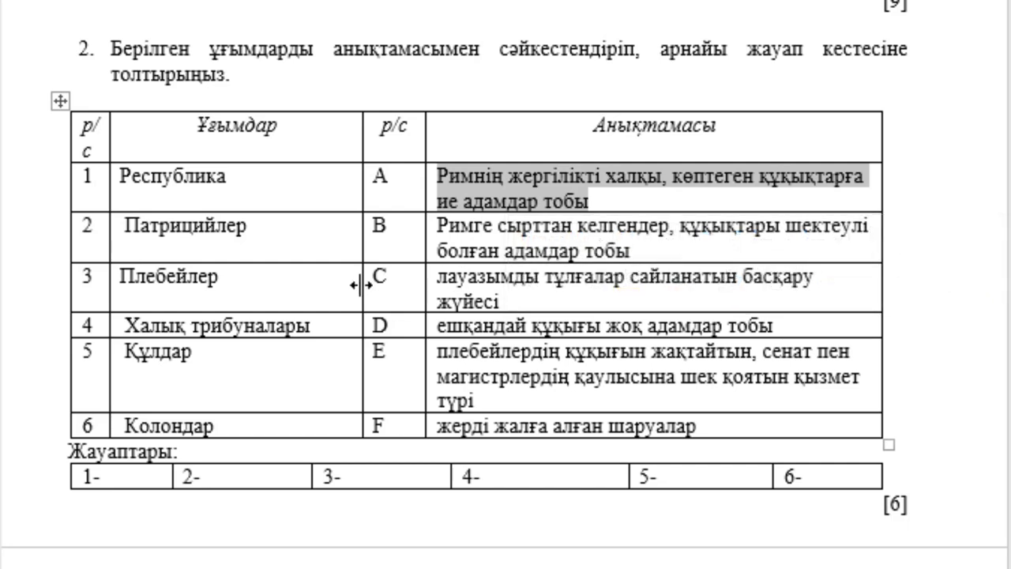
double_click(159, 278)
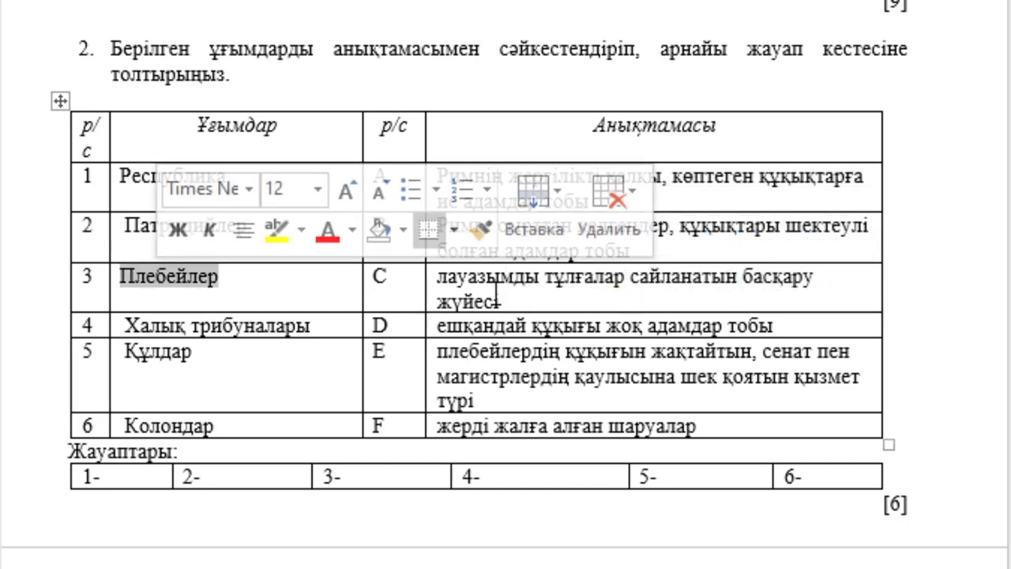
left_click_drag(685, 226, 728, 248)
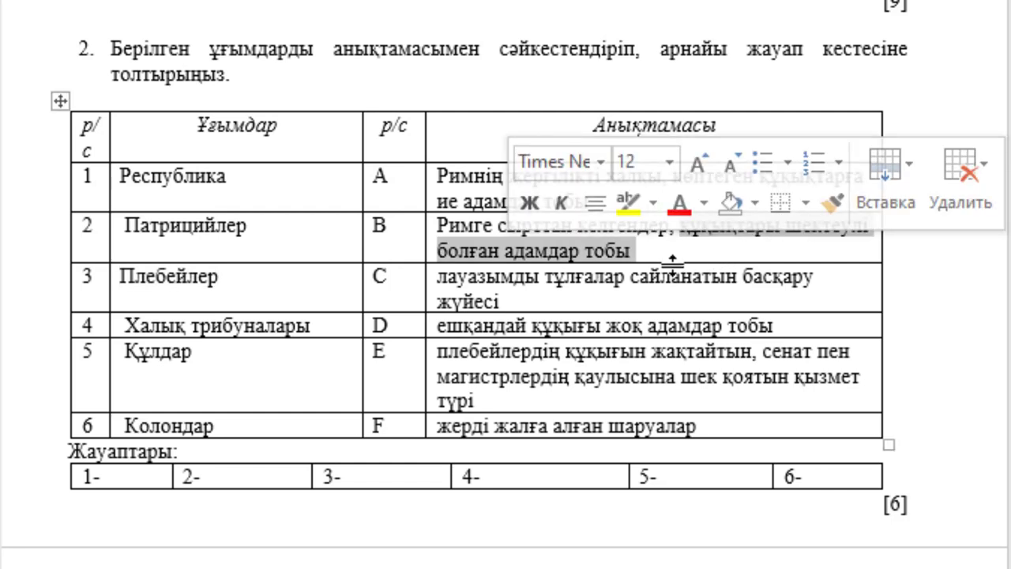
left_click(125, 325)
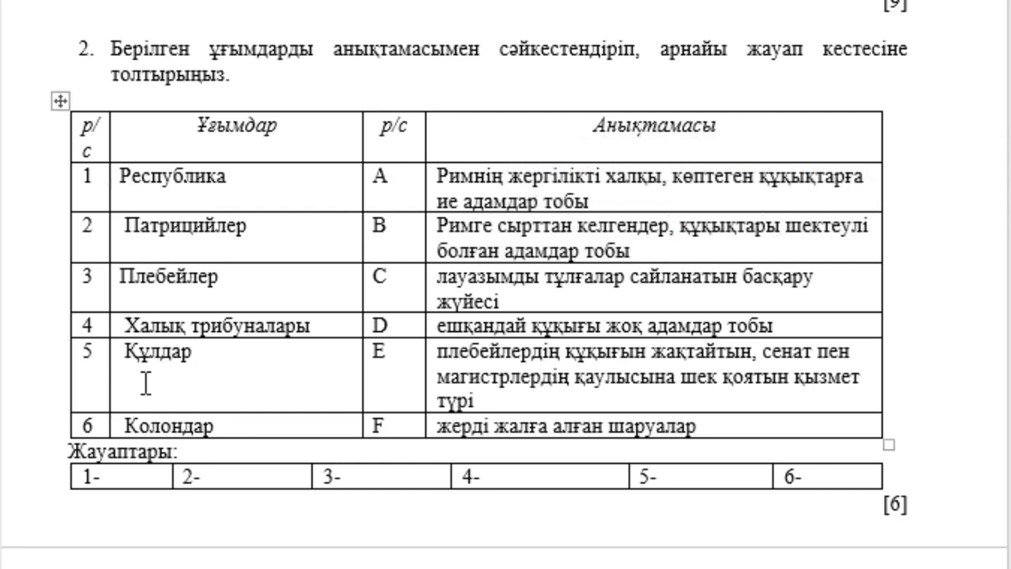
left_click_drag(147, 325, 294, 331)
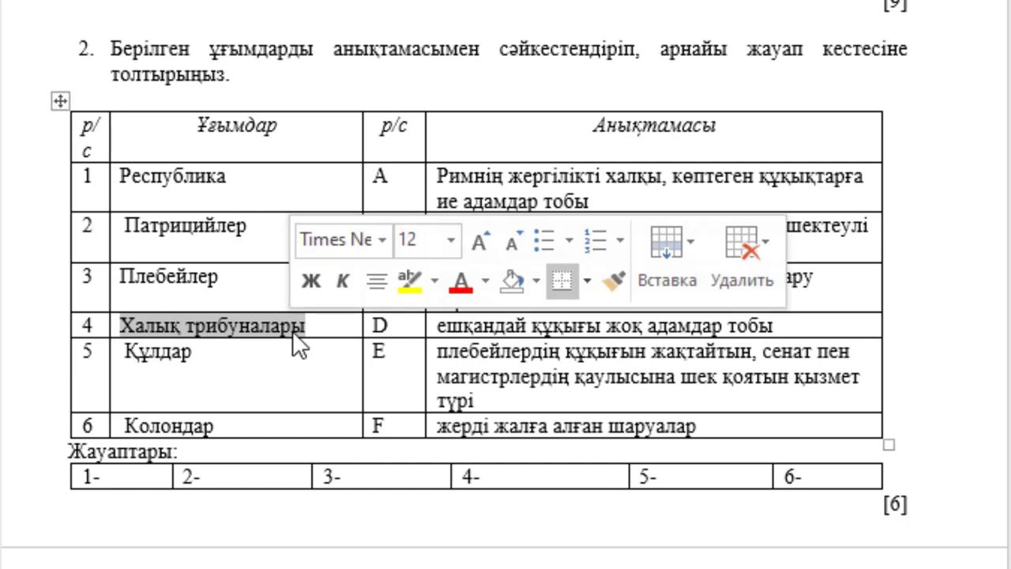
mouse_move(437, 351)
left_mouse_down()
mouse_move(489, 408)
mouse_move(482, 399)
left_mouse_up()
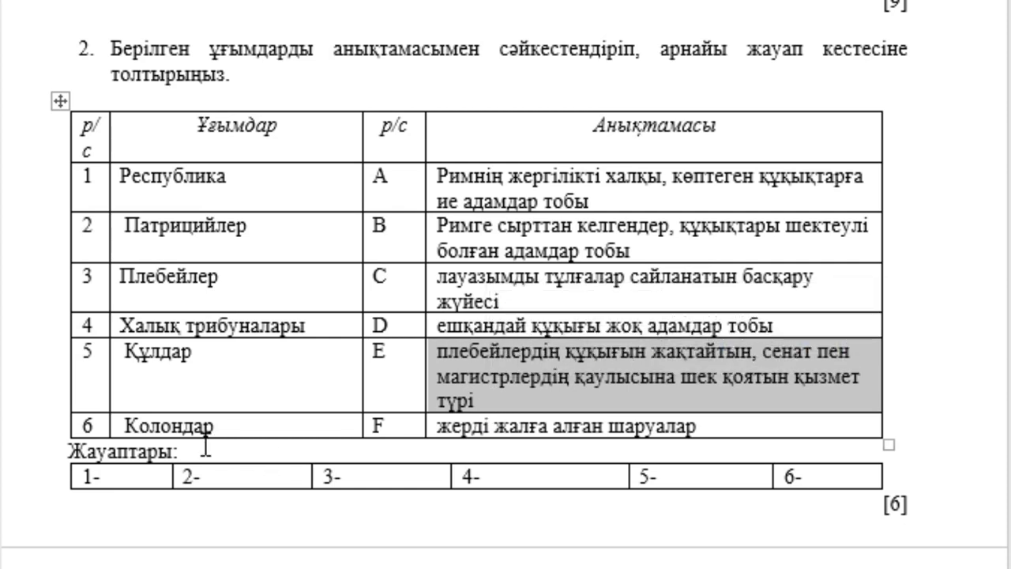
left_click(128, 357)
key("BackSpace")
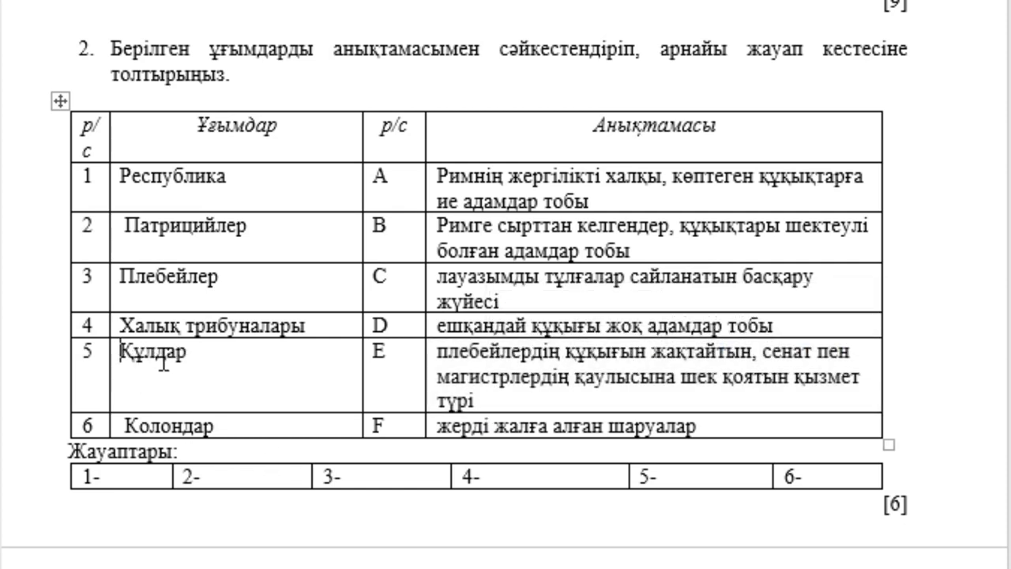
double_click(164, 353)
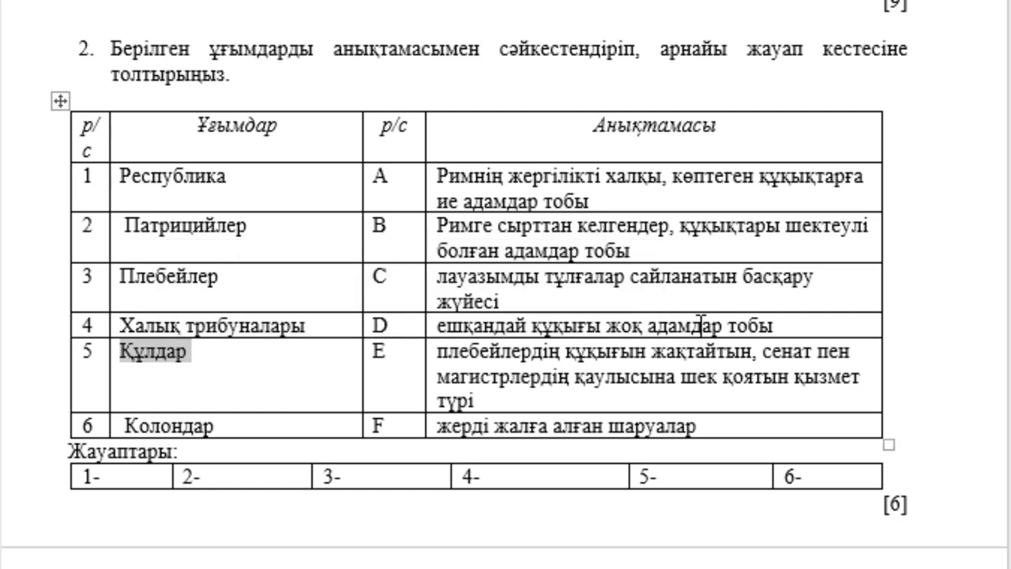
left_click(543, 356)
left_click_drag(670, 322, 671, 322)
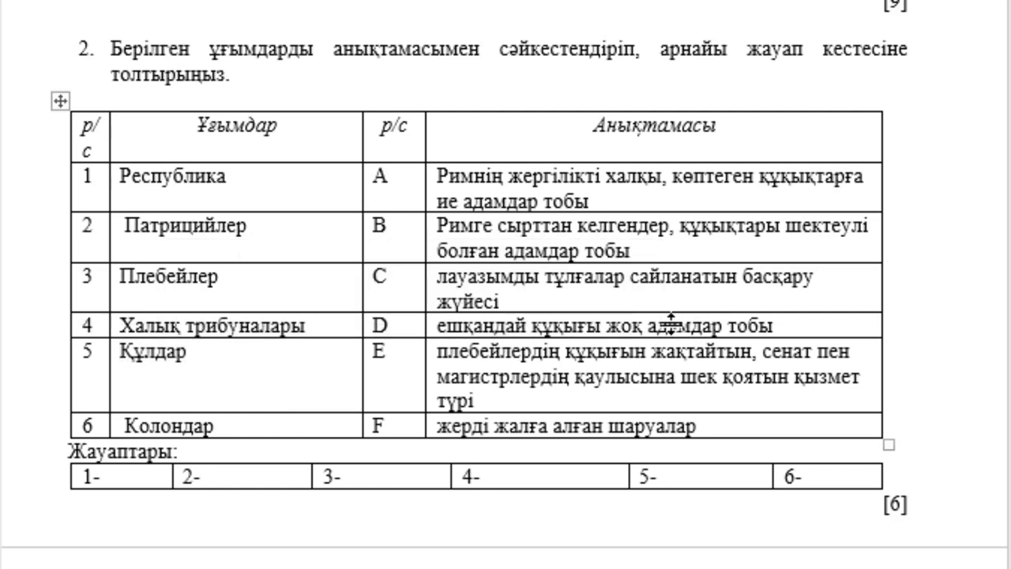
double_click(148, 425)
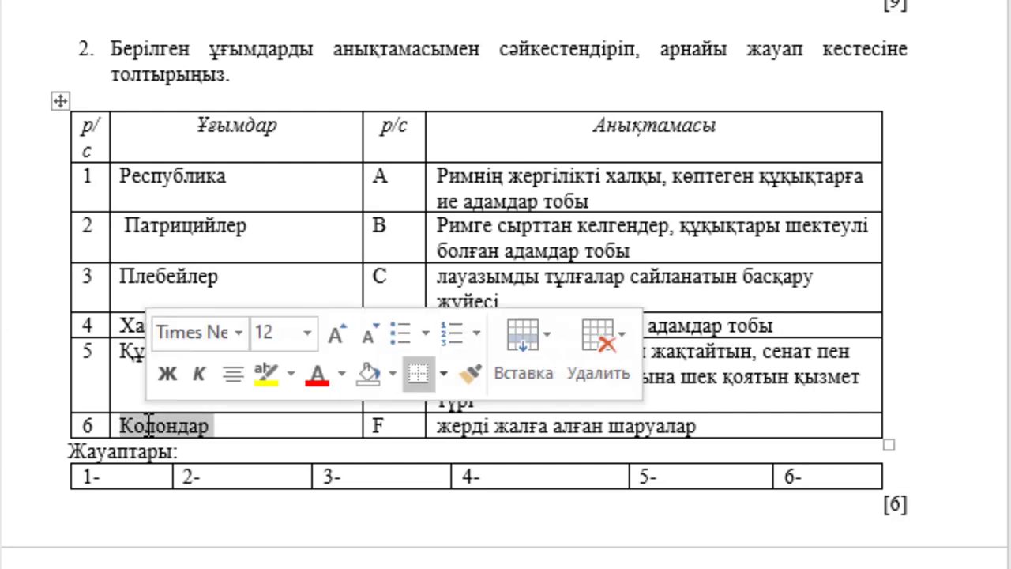
left_click(474, 433)
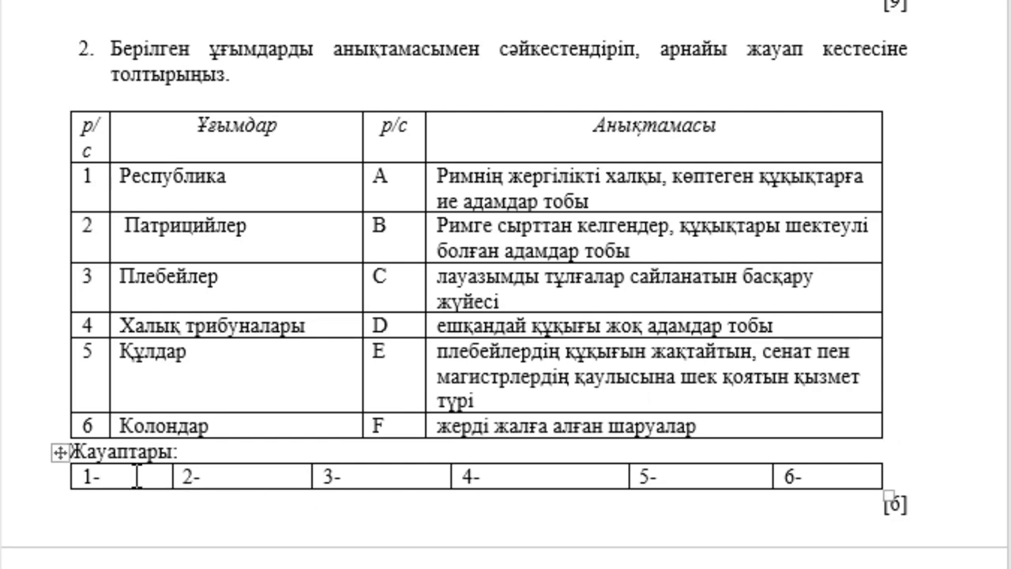
Step: Fill the Жауаптары row with the matches 1-C, 2-A, 3-B, 4-E, 5-D, 6-F
left_click(136, 477)
type("C")
left_click(225, 482)
type("A")
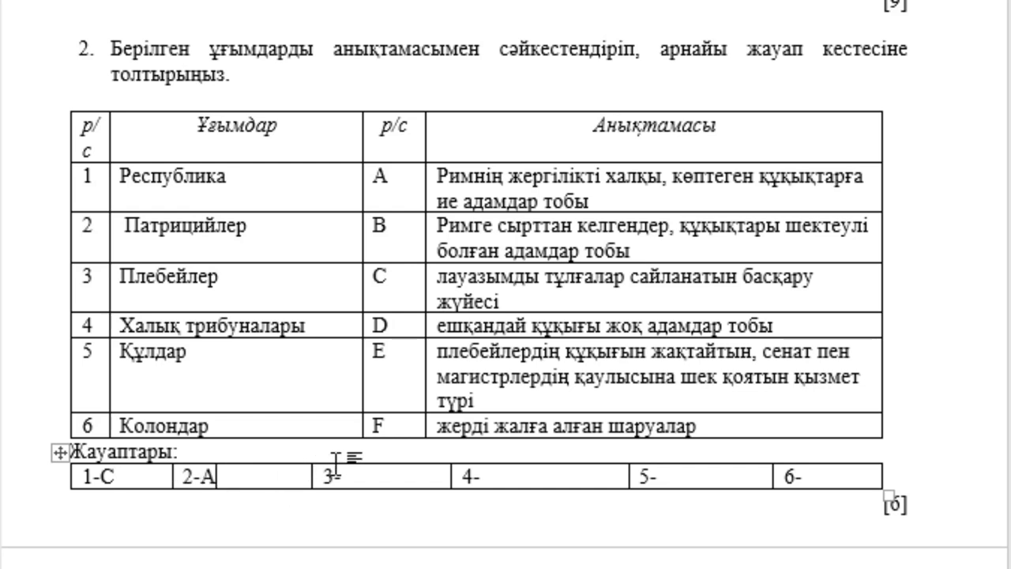
left_click(356, 476)
type("B")
left_click(495, 479)
type("E")
left_click(655, 479)
type("D")
left_click(820, 477)
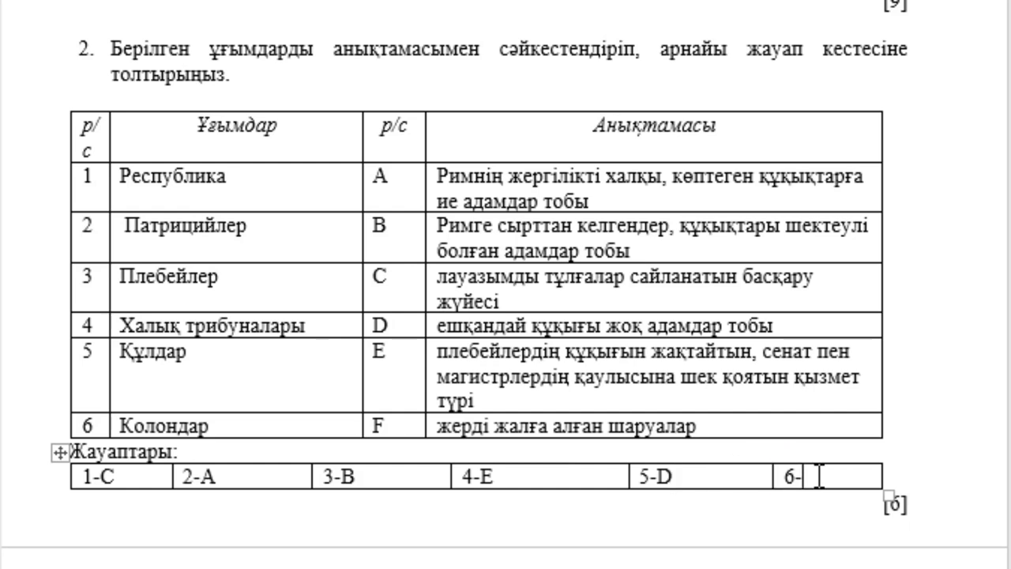
type("F")
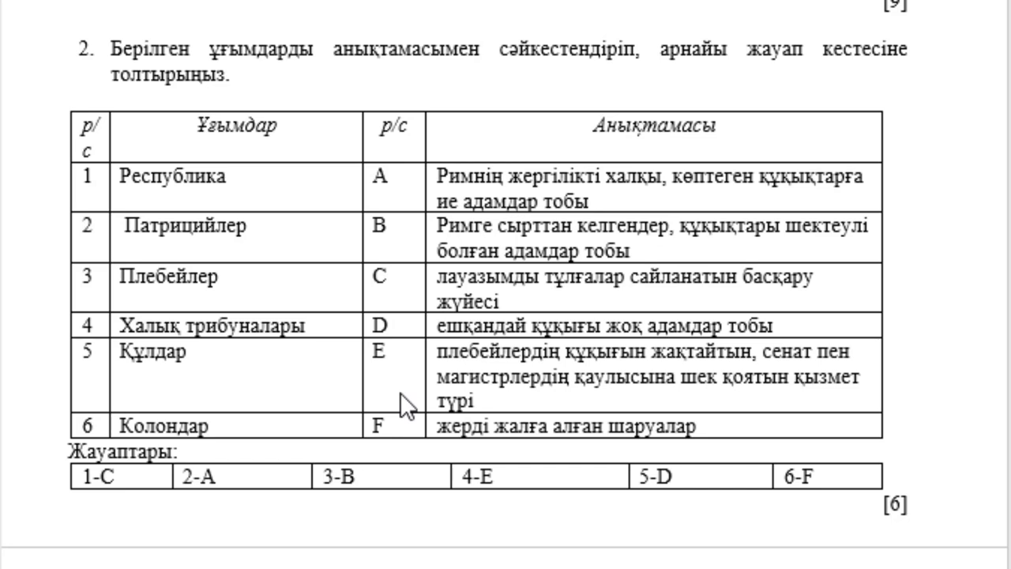
Step: Scroll to question 3 and add a 12-point empty line beneath дәлел in box 1
scroll(401, 405, "down", 1)
scroll(401, 406, "down", 2)
scroll(401, 405, "down", 2)
scroll(400, 405, "down", 2)
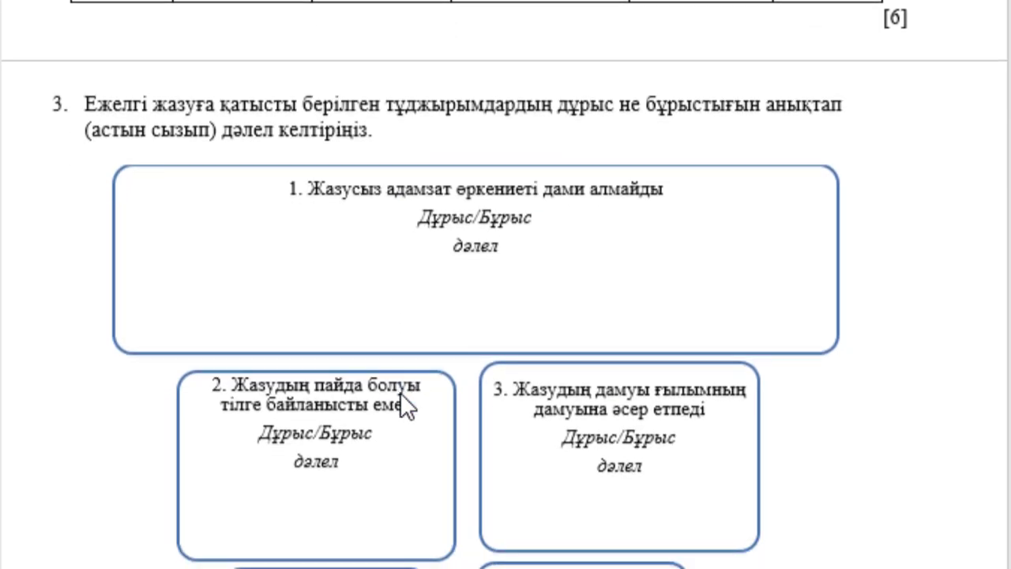
scroll(399, 394, "down", 1)
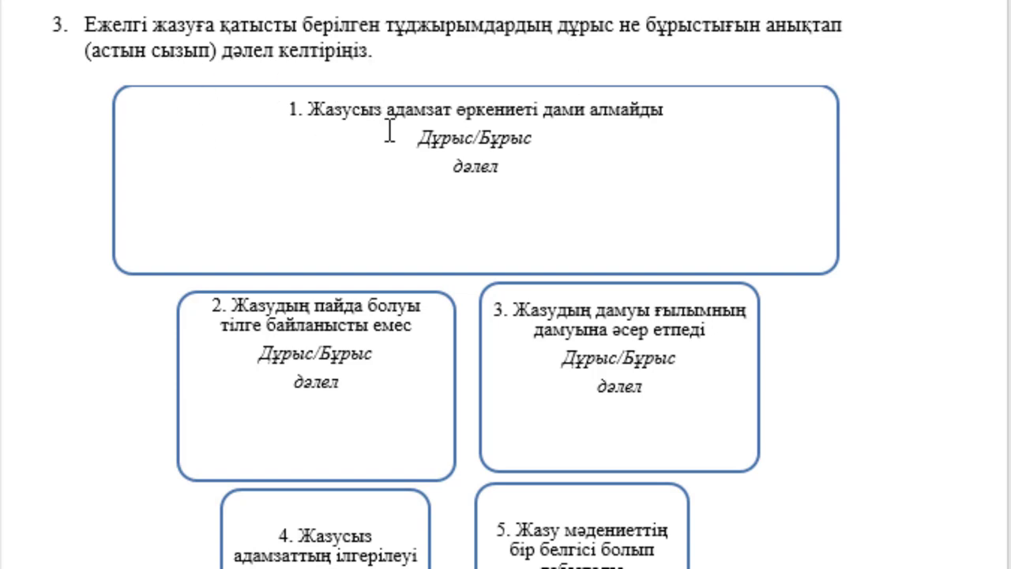
left_click_drag(390, 105, 662, 111)
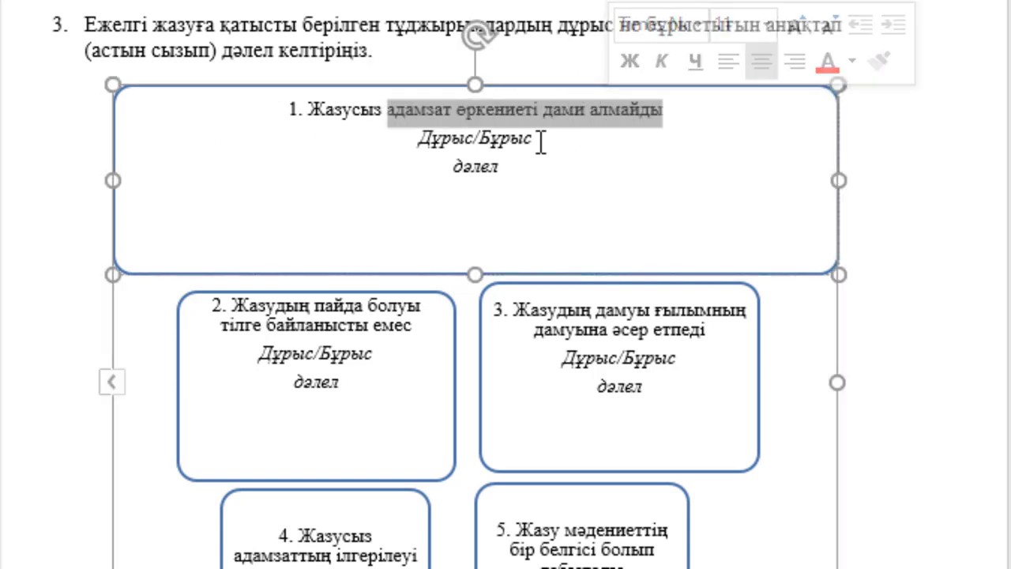
left_click(502, 168)
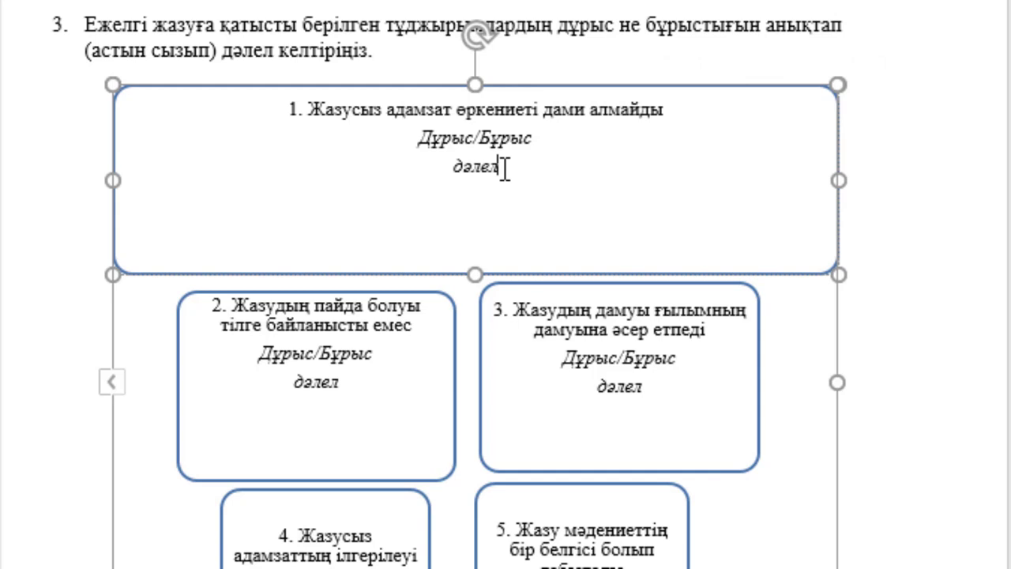
key("Return")
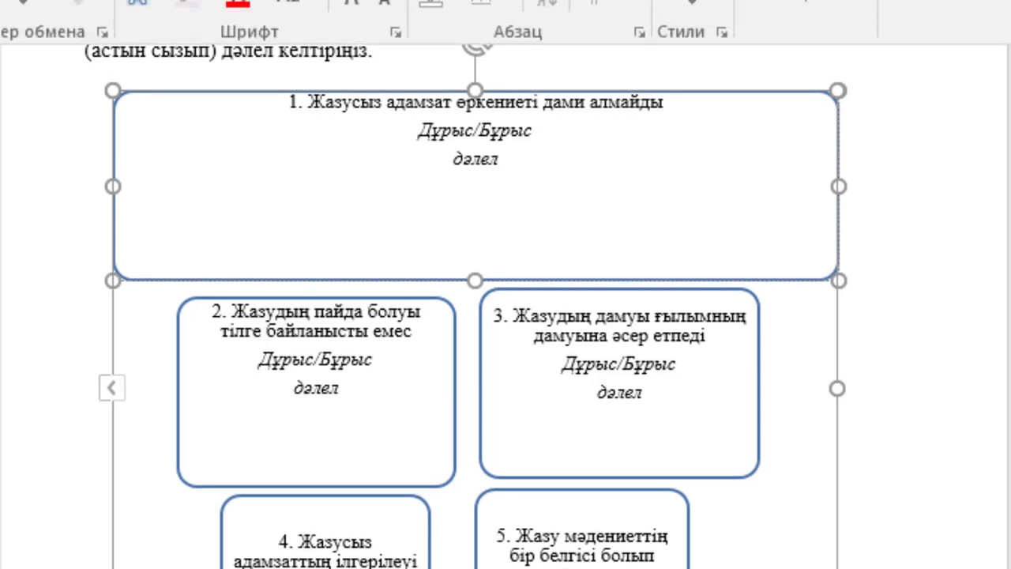
left_click(344, 104)
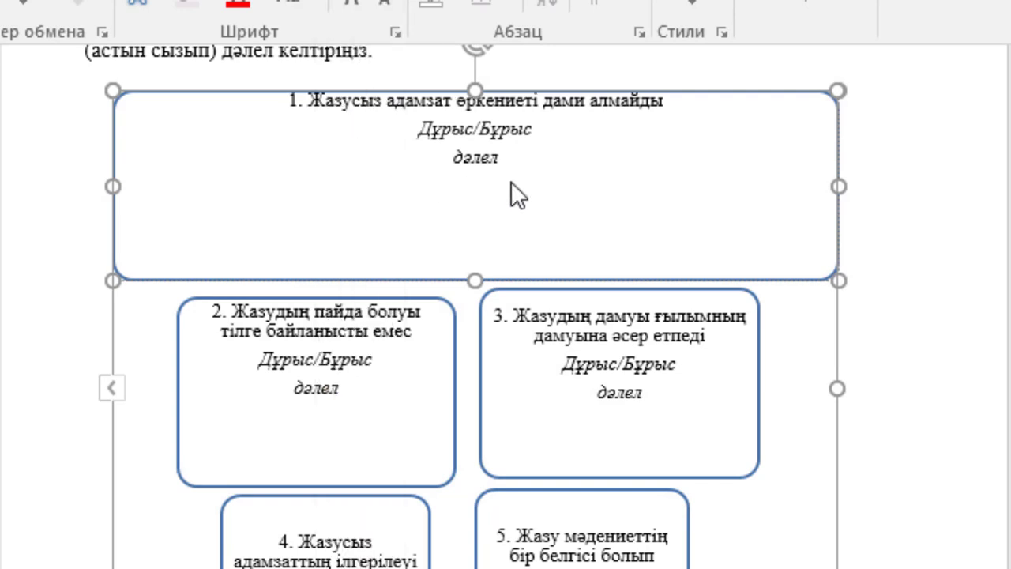
left_click(479, 199)
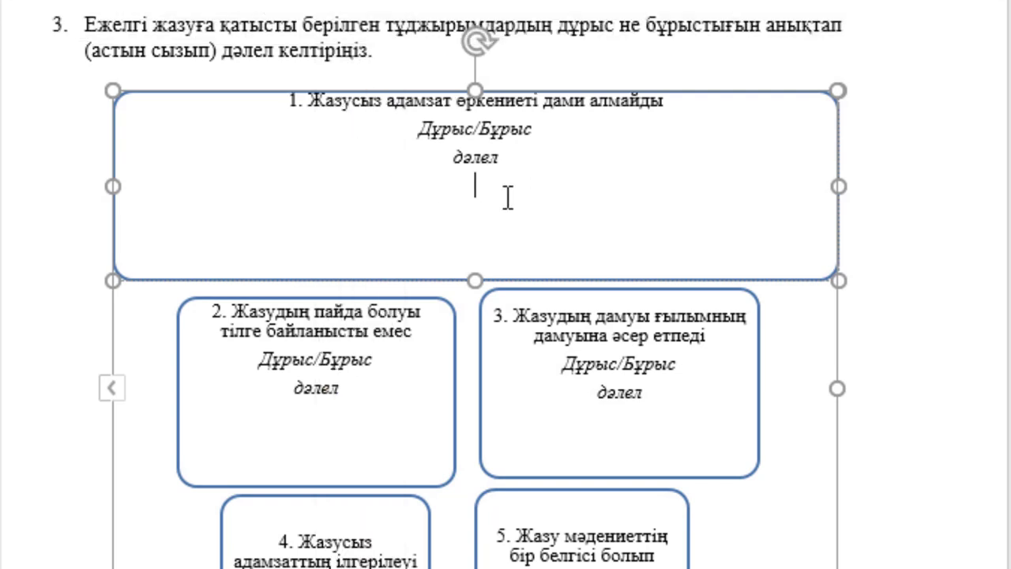
Step: Type box 1's answer: Дұрыс, since writing unites peoples, races and states
type("Дұ")
type("рыс")
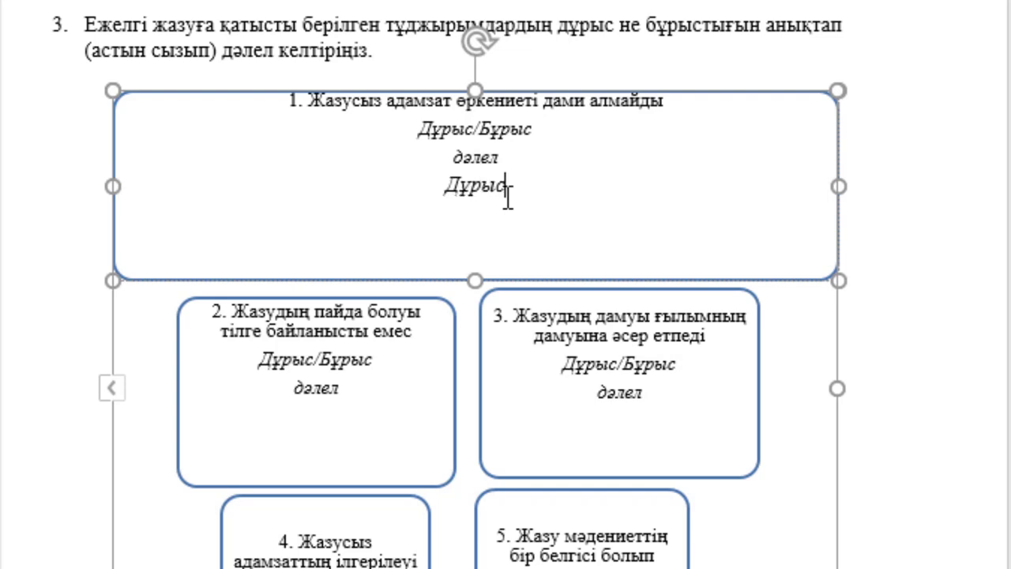
type(".")
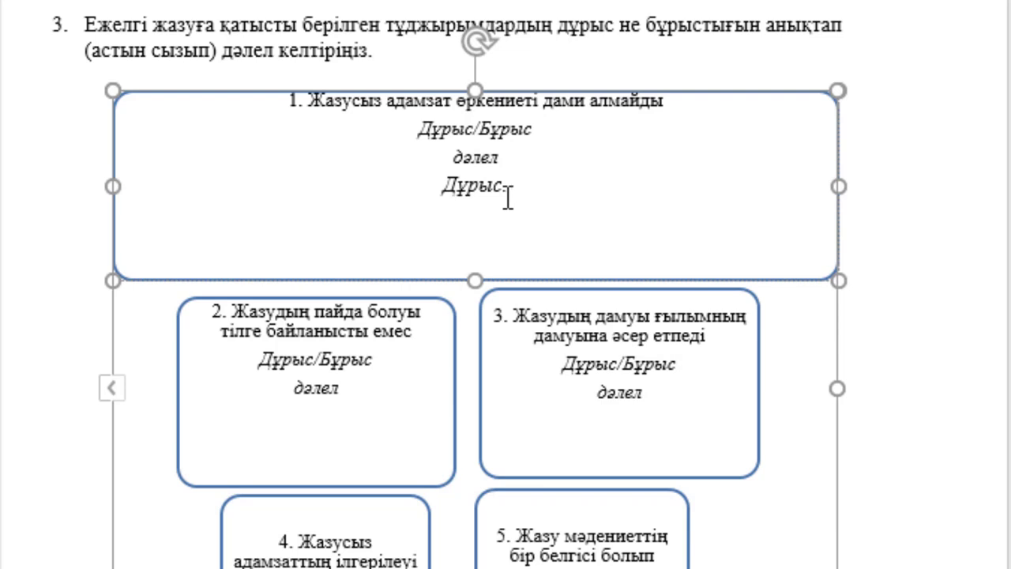
type(" Өйткен")
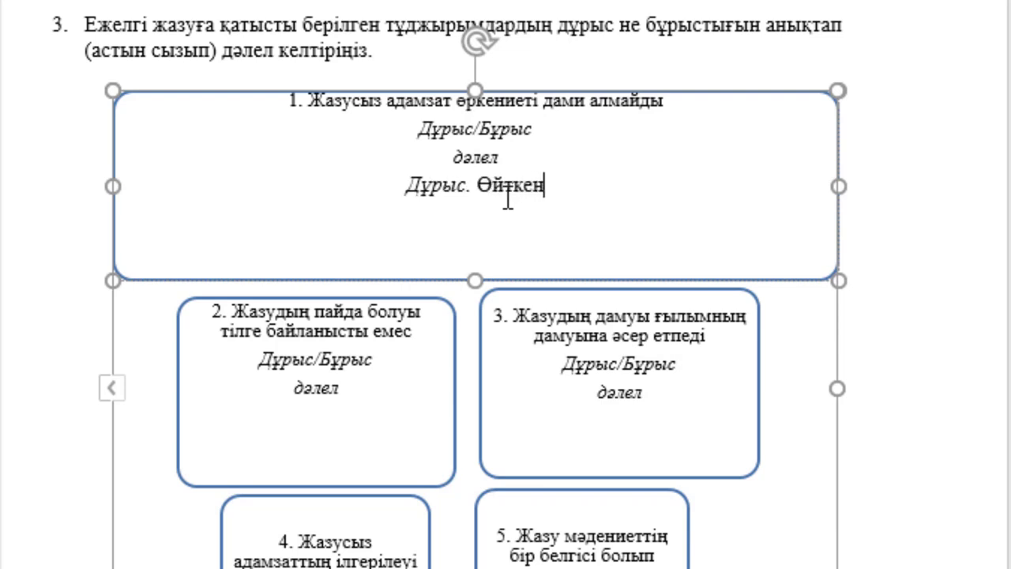
type("і адам")
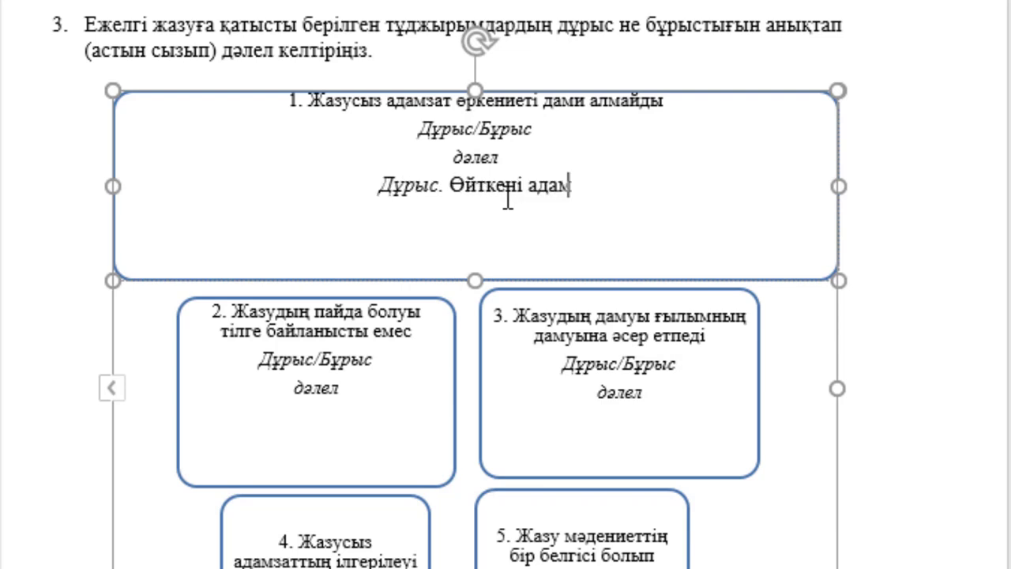
type("заттың да")
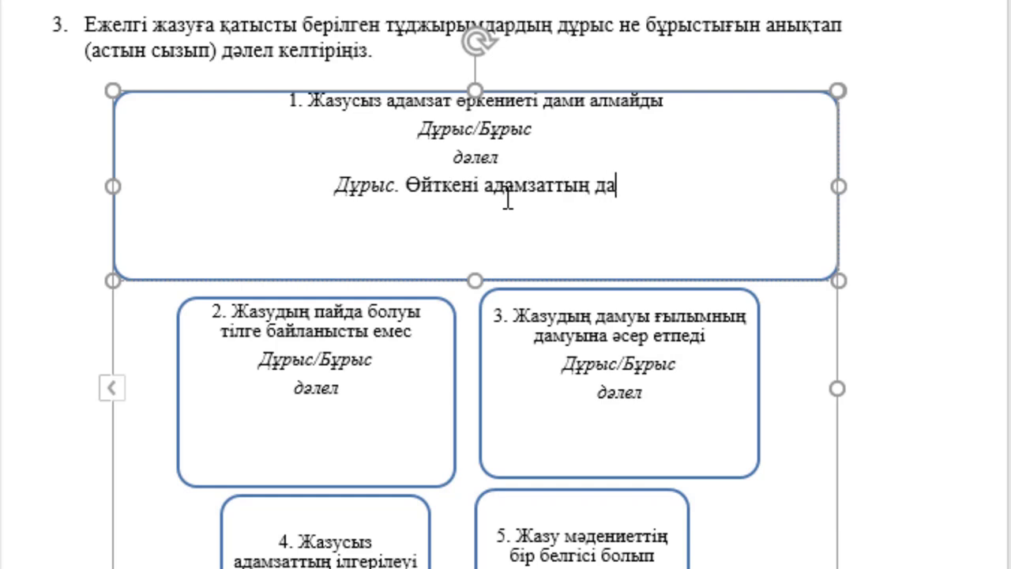
type("муы ")
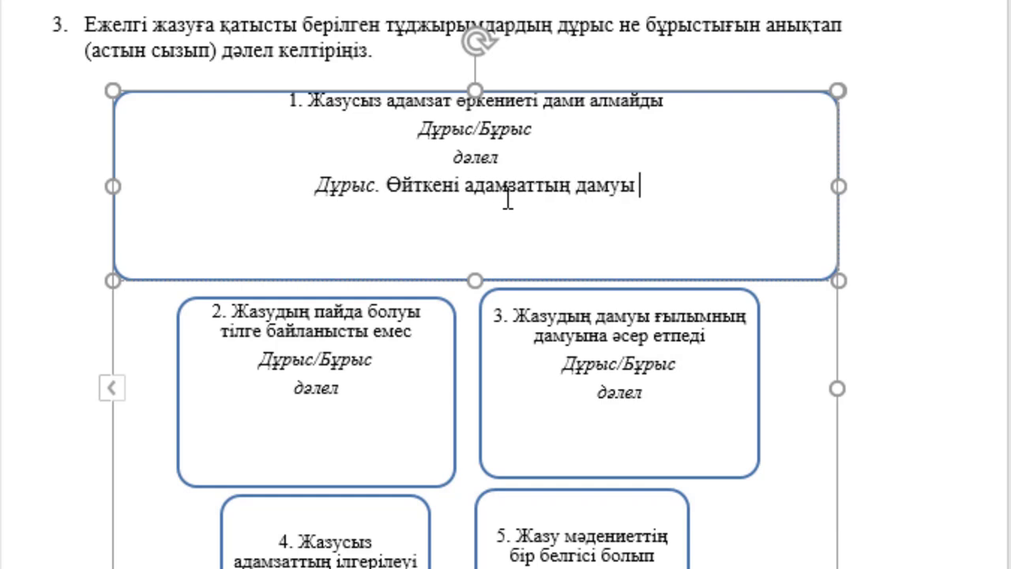
type("жаз")
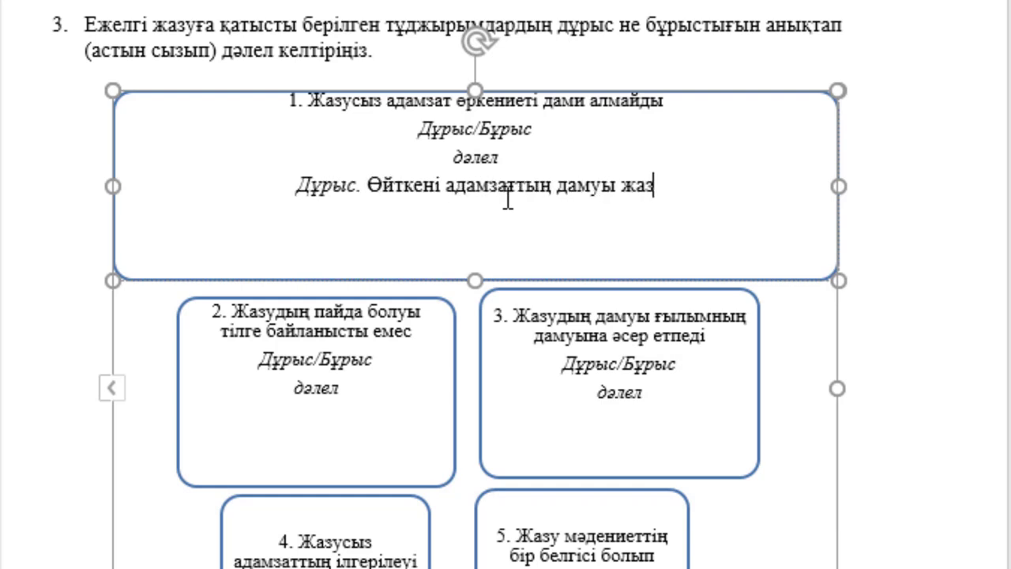
type("усыз ")
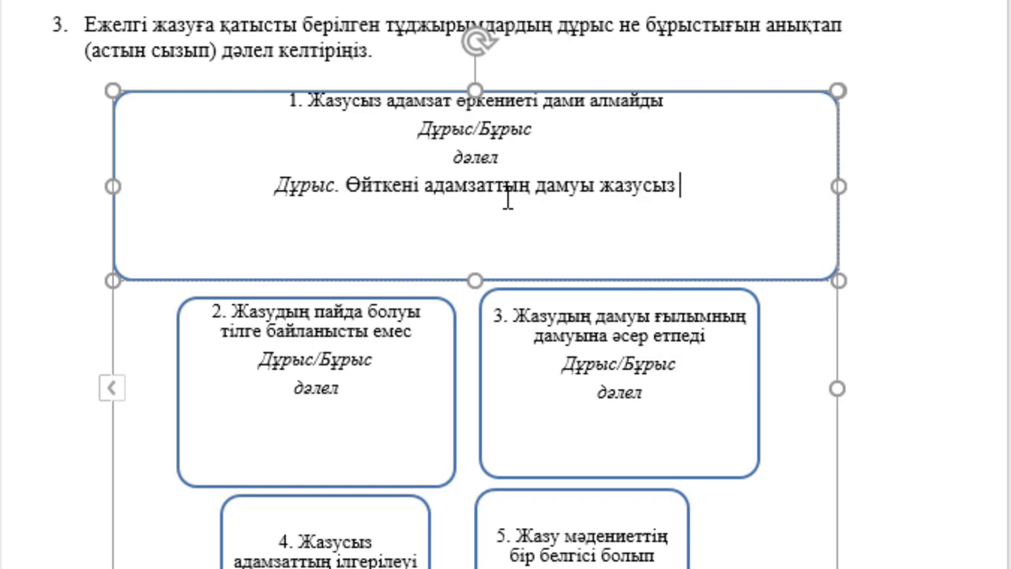
type("бола алмай")
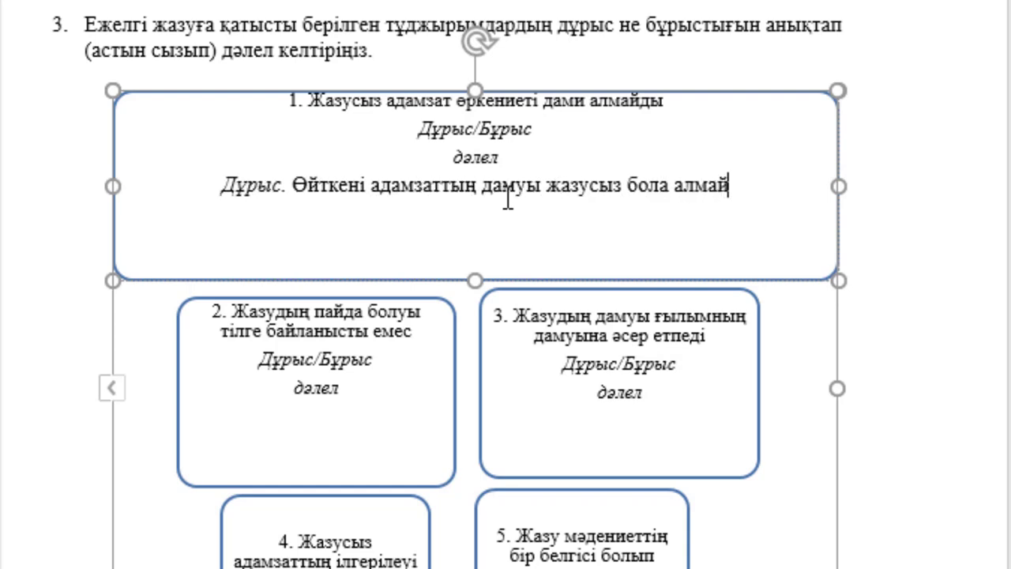
type("ды.")
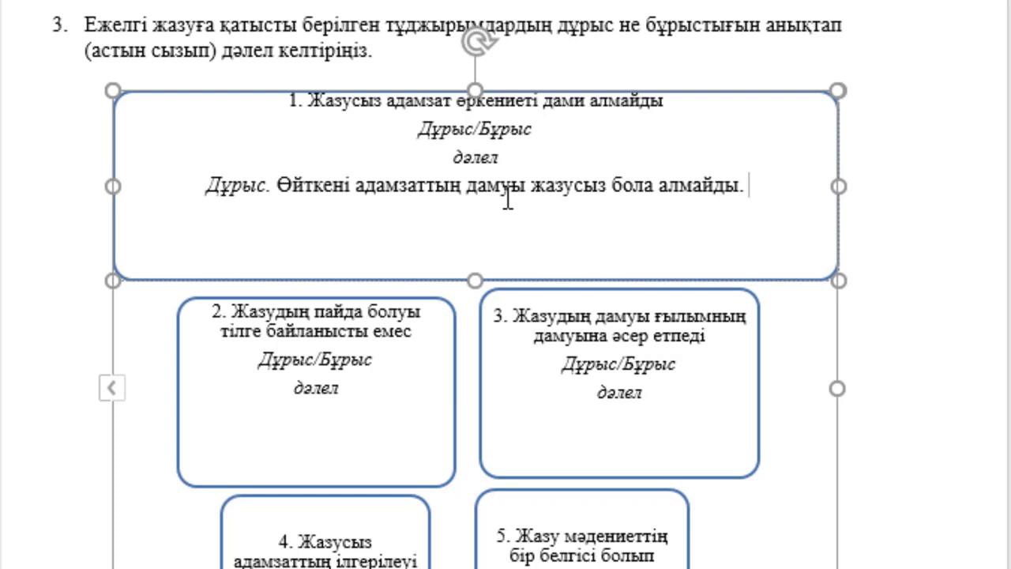
type(" жал")
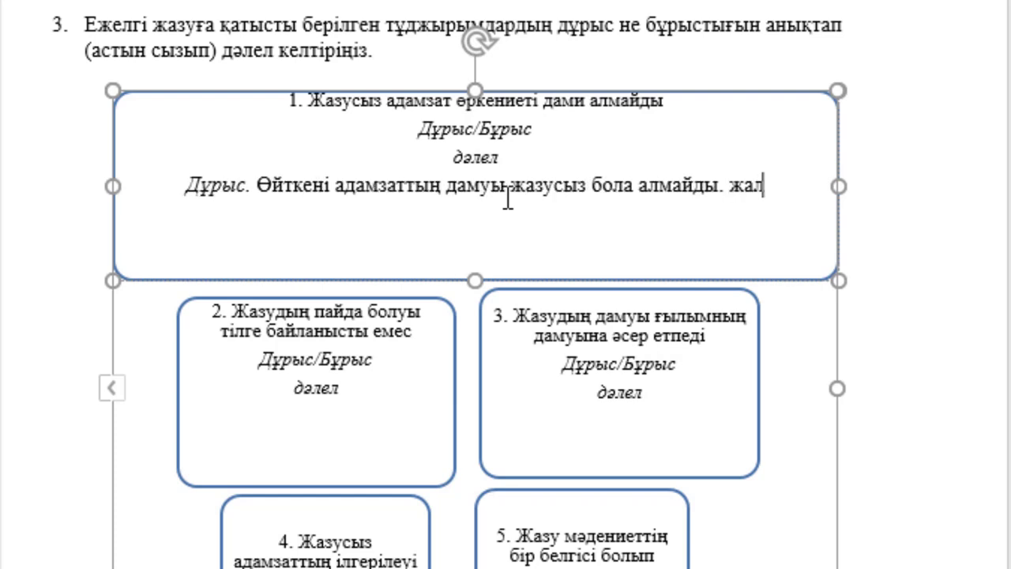
type("пы хал")
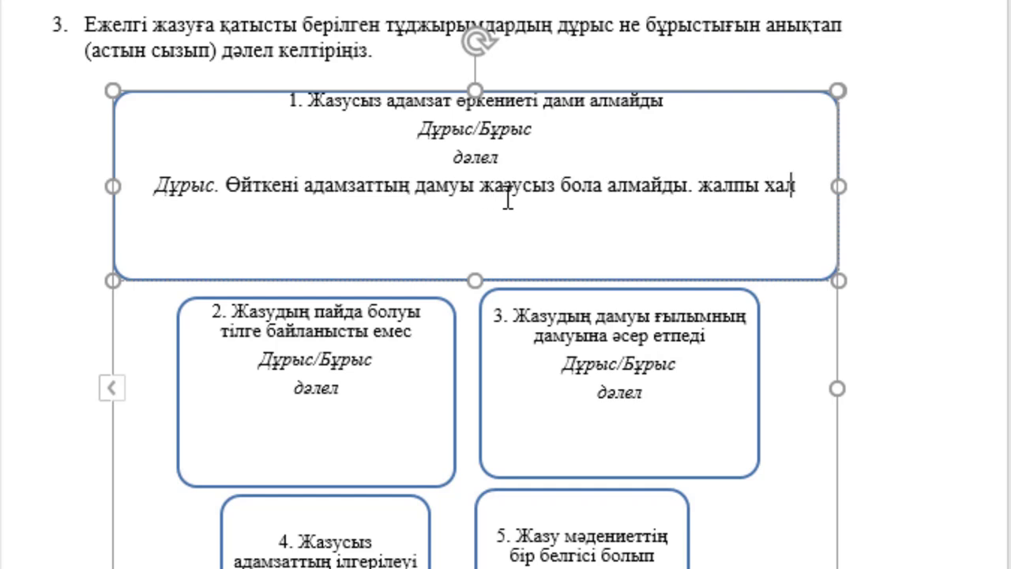
type("ықтардың")
key("BackSpace")
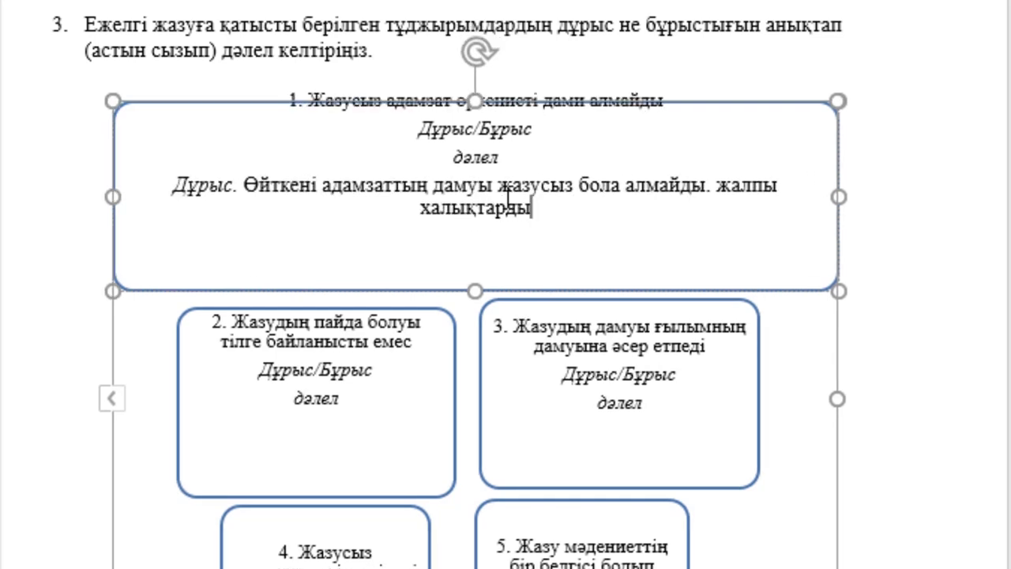
type(", нәсілде")
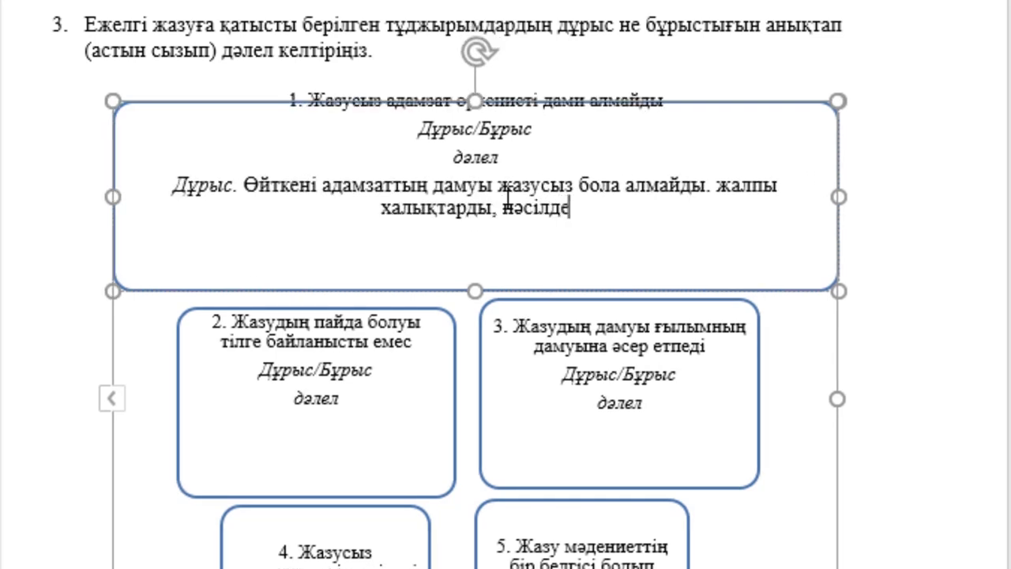
type("рді,")
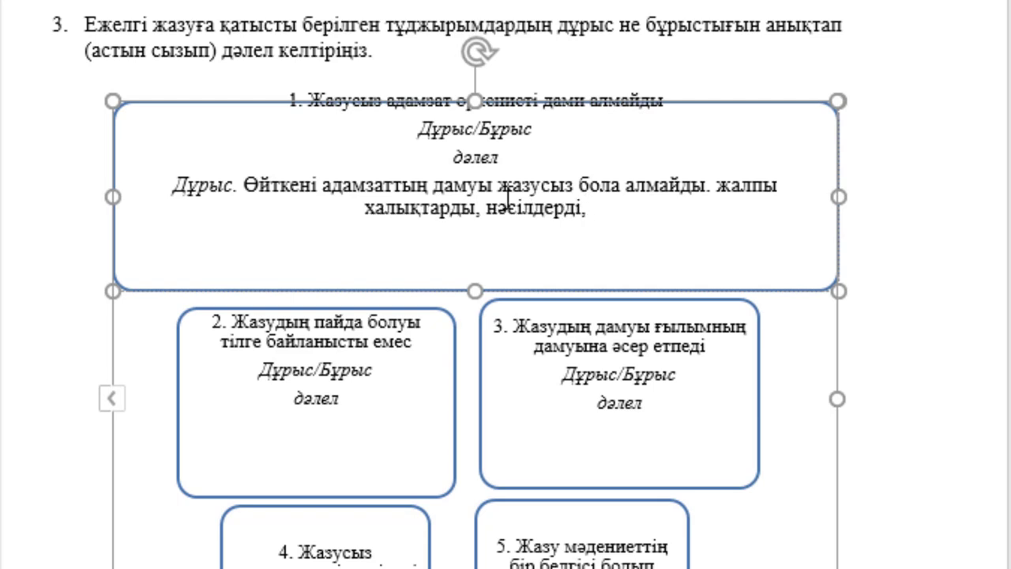
type(" мемл")
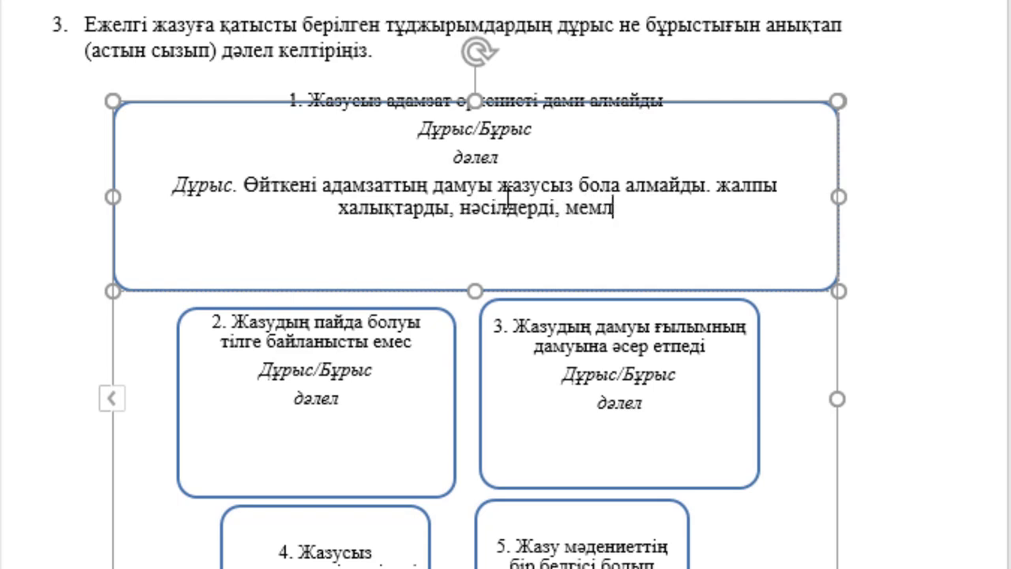
type("еке")
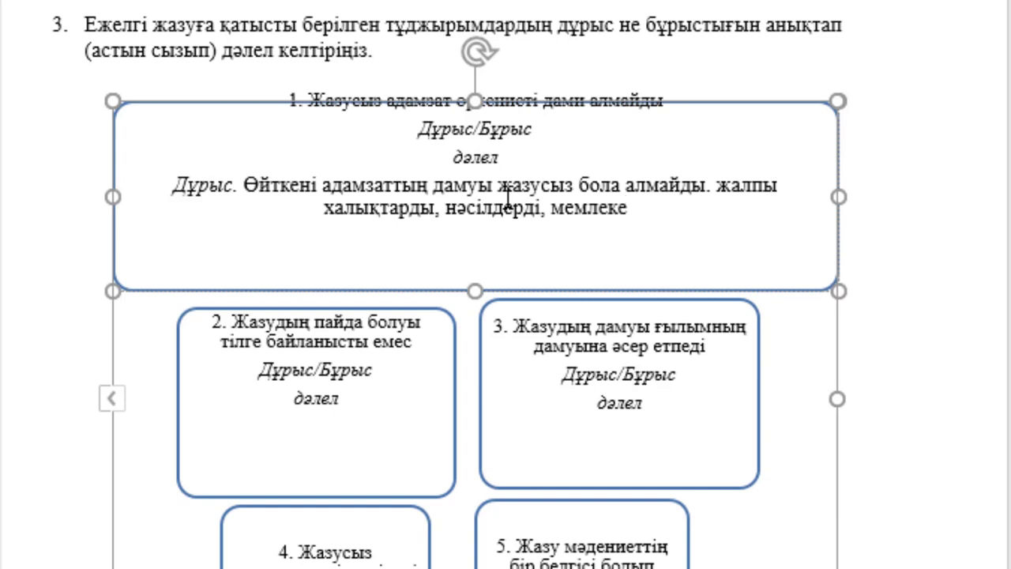
type("ттерді ")
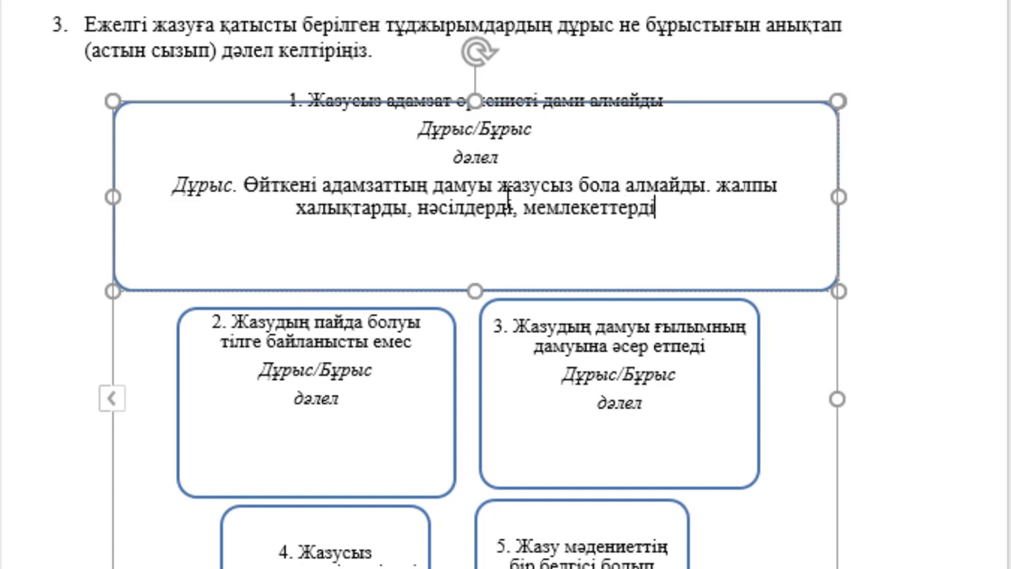
type("бірі")
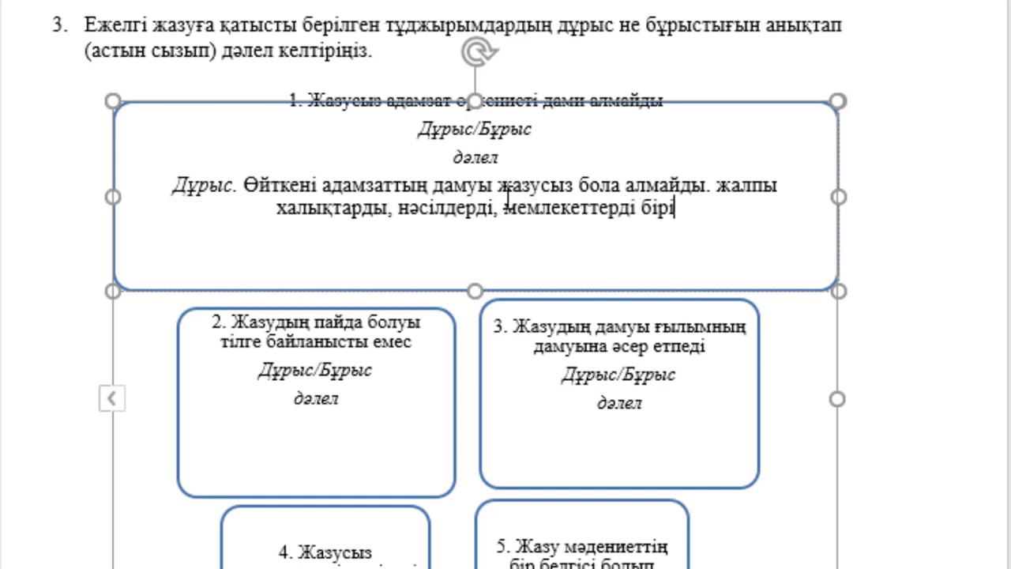
type("ктіретін нә")
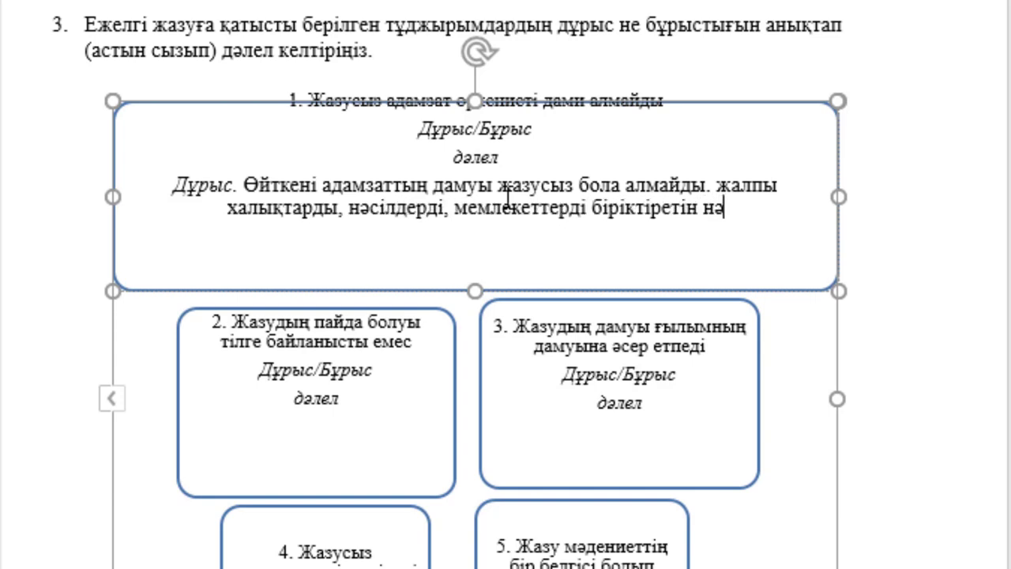
type("рсе ол ж")
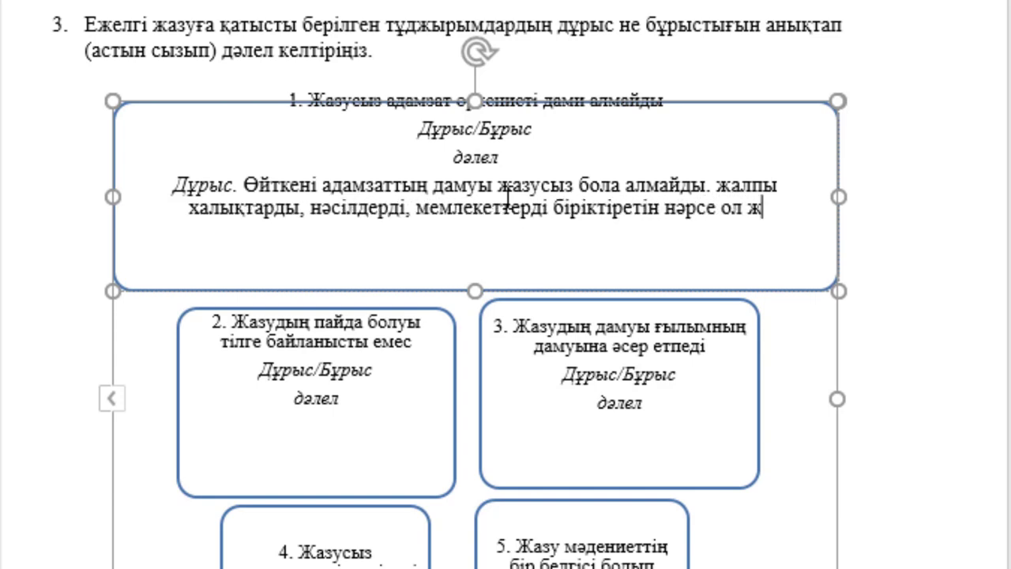
type("азу болып")
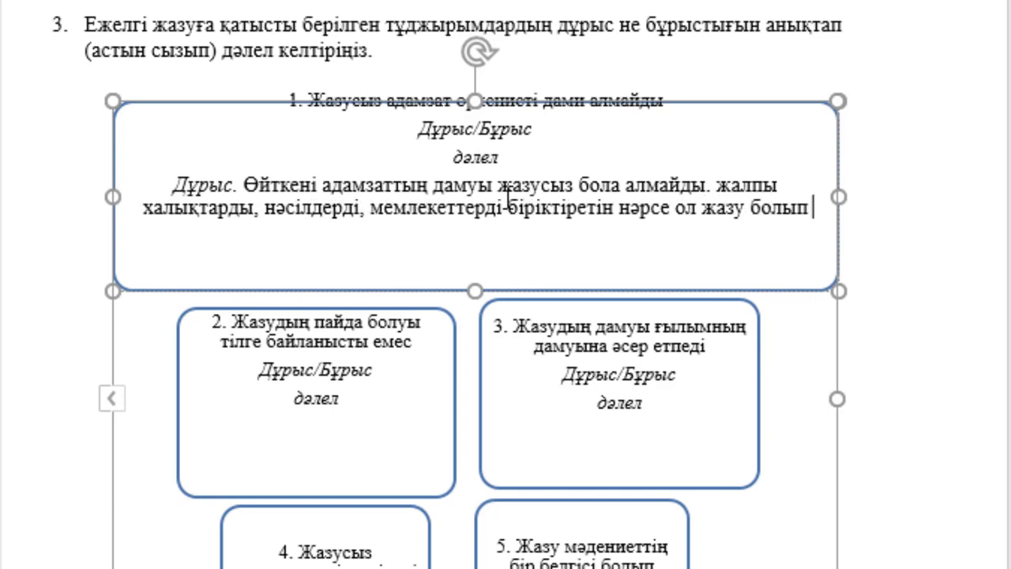
type(" табылады.")
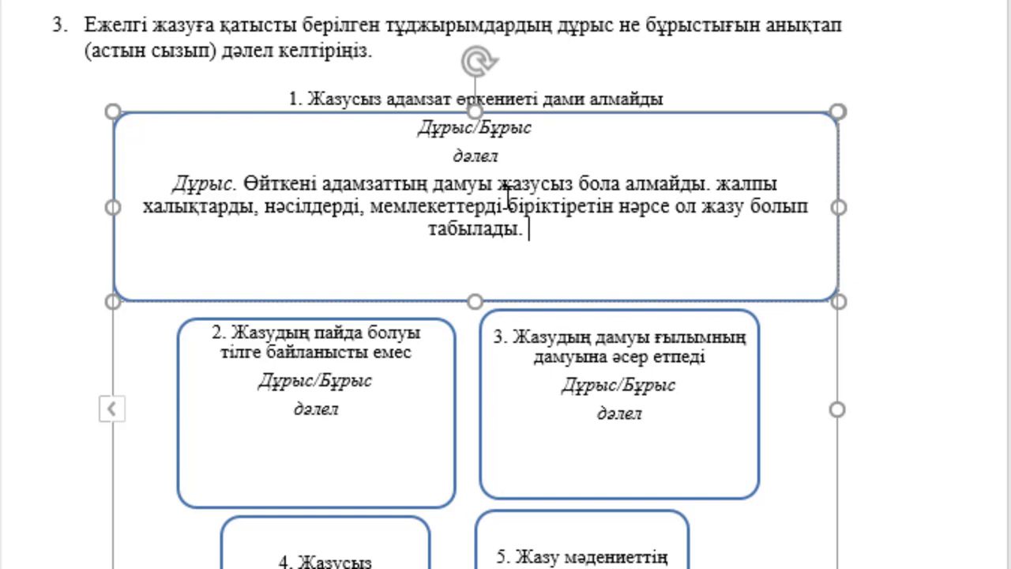
Step: Add a sentence linking the formation of state laws to the emergence of writing
type("жа")
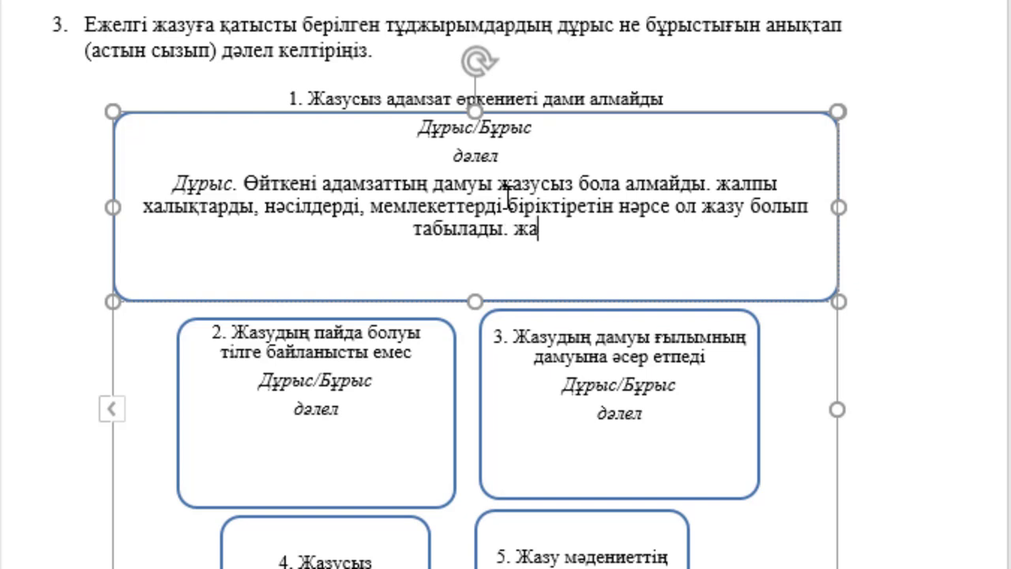
type("лпы мемле")
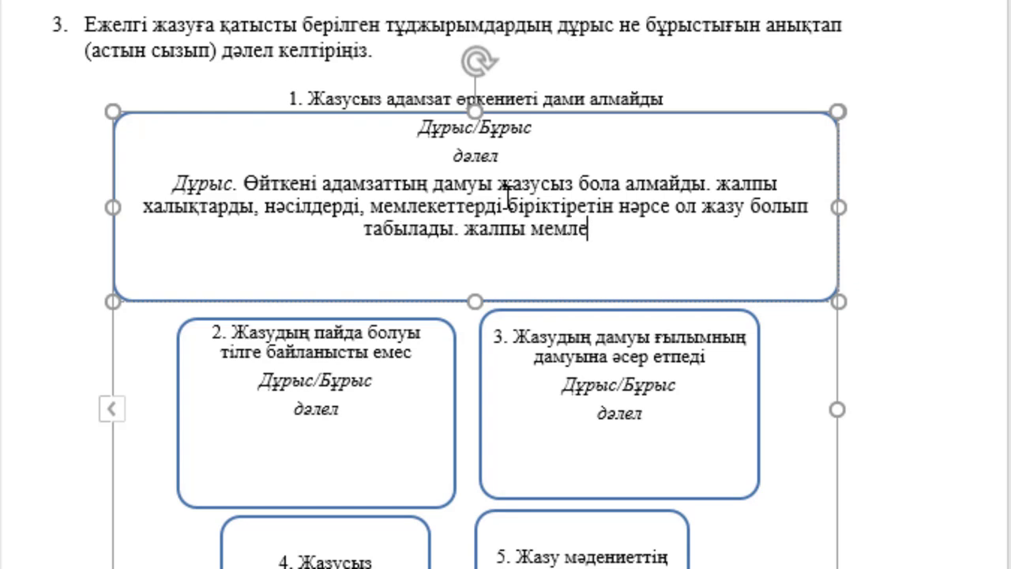
type("кеттердің ")
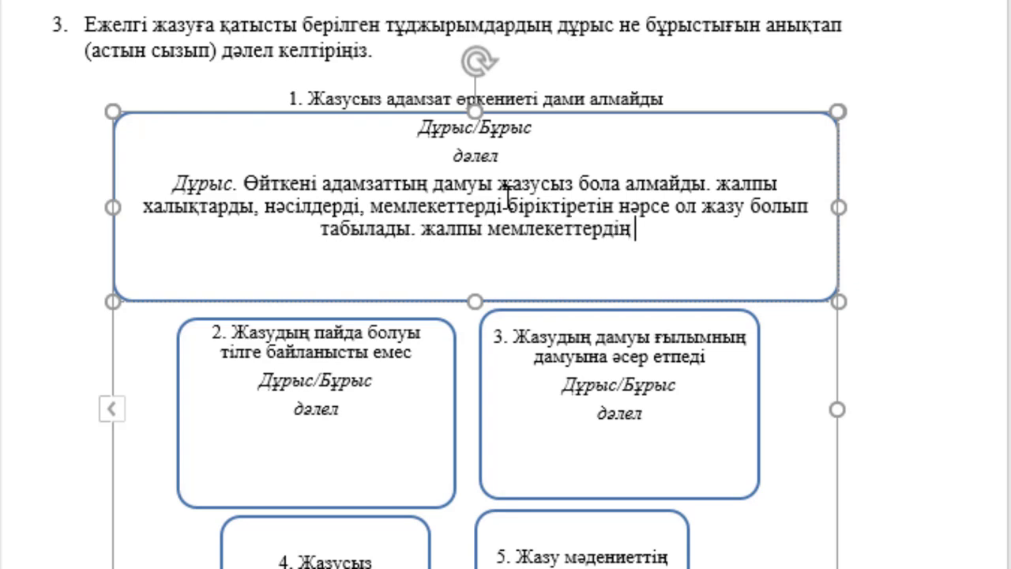
type("з")
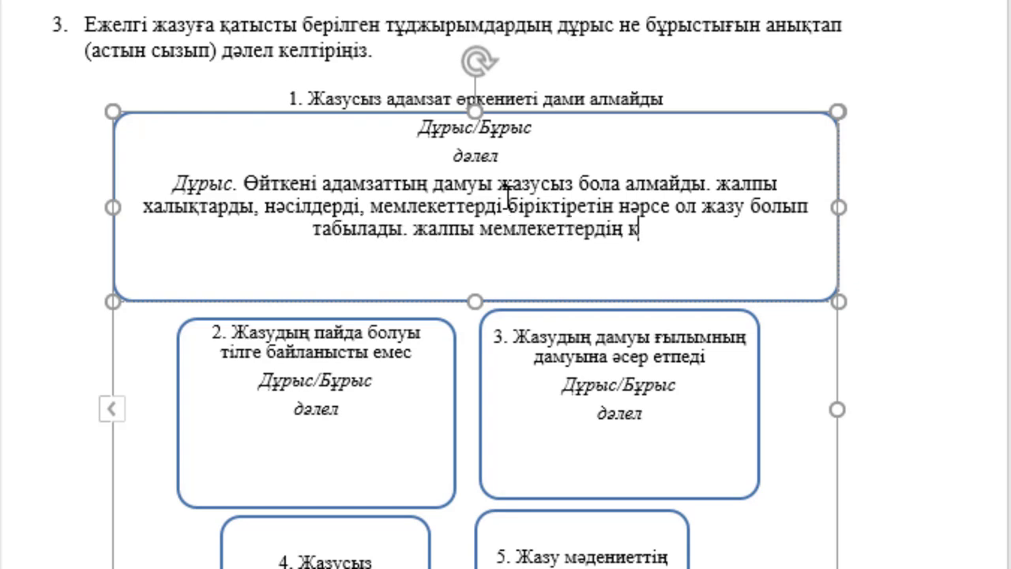
type("аңдарының")
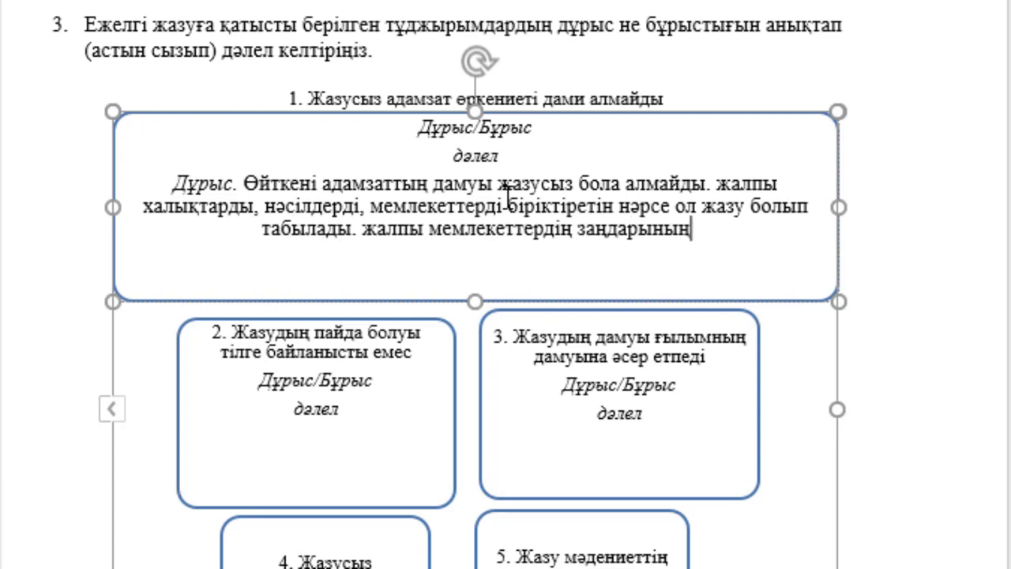
type(" қалыптас")
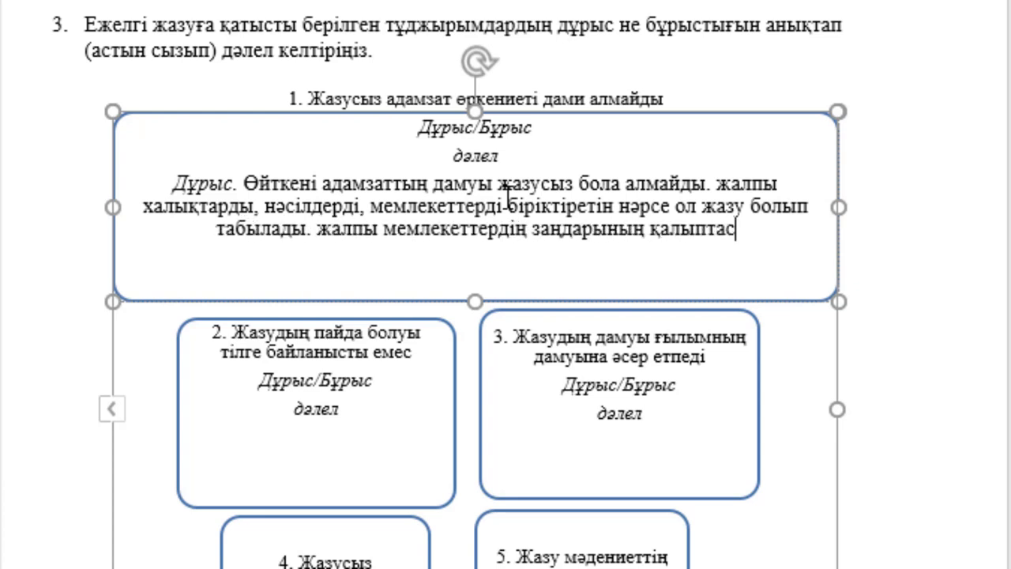
type("уы жа")
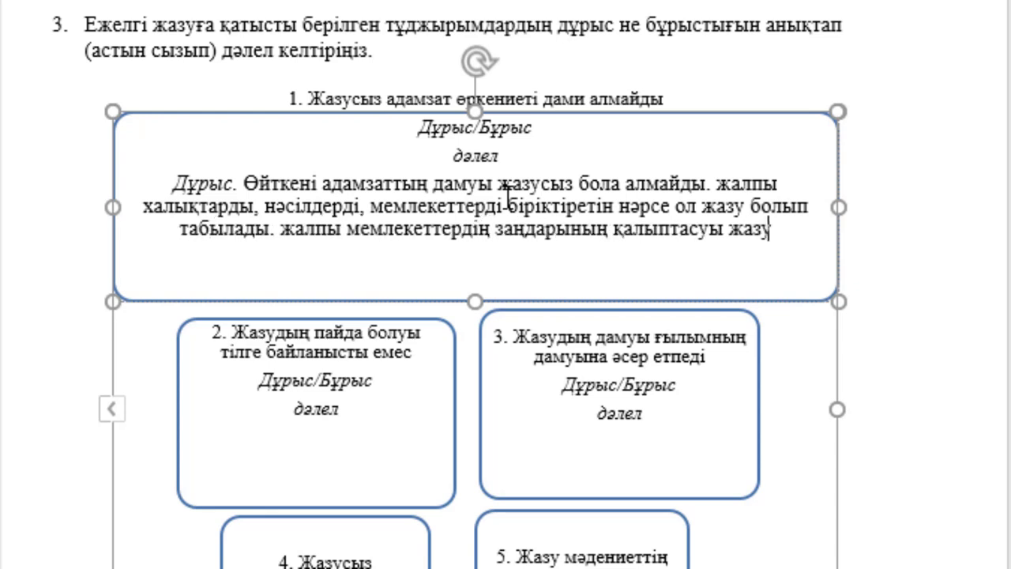
type("зу")
type("дың пай")
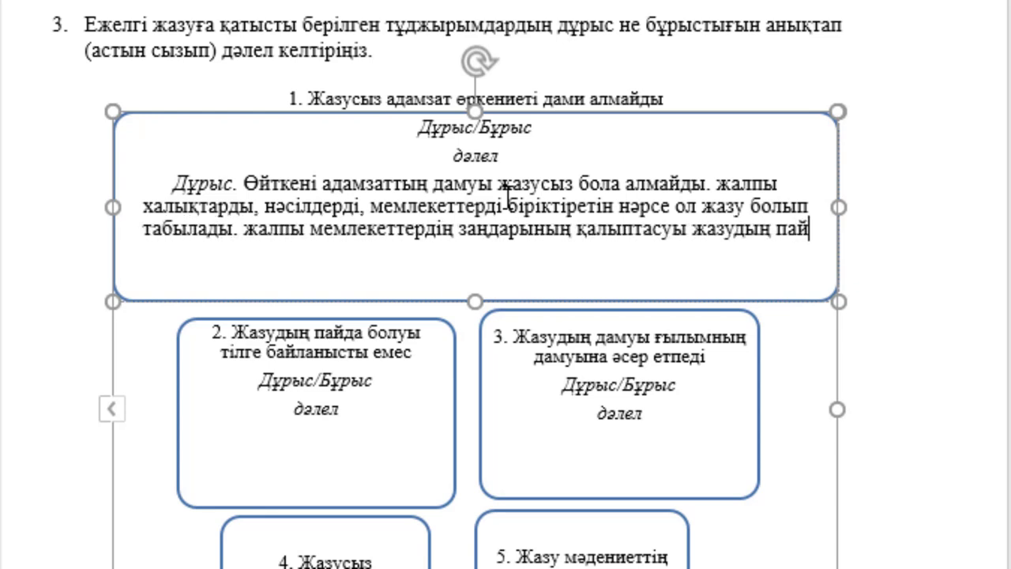
type("да болуымен")
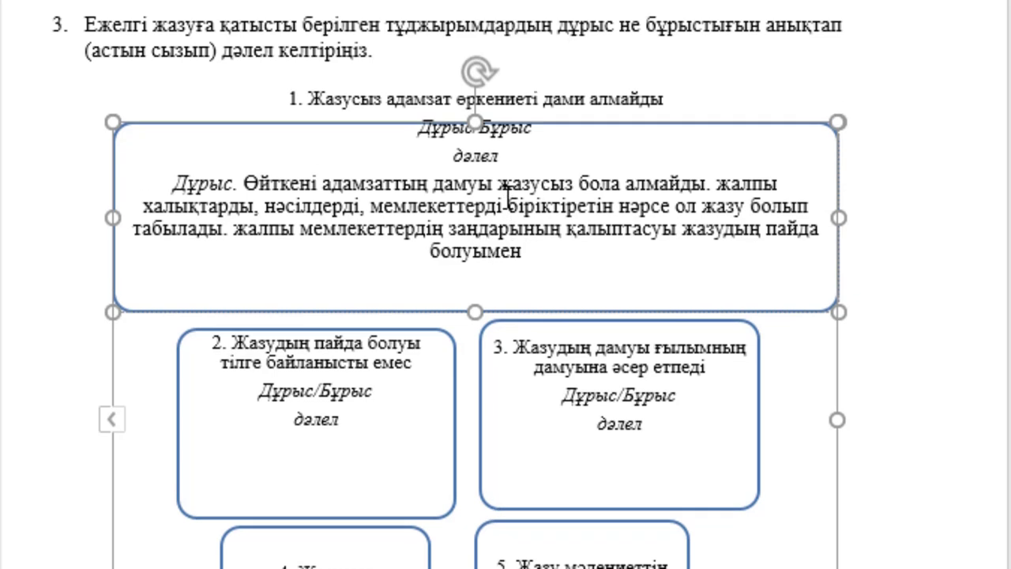
type(" байл")
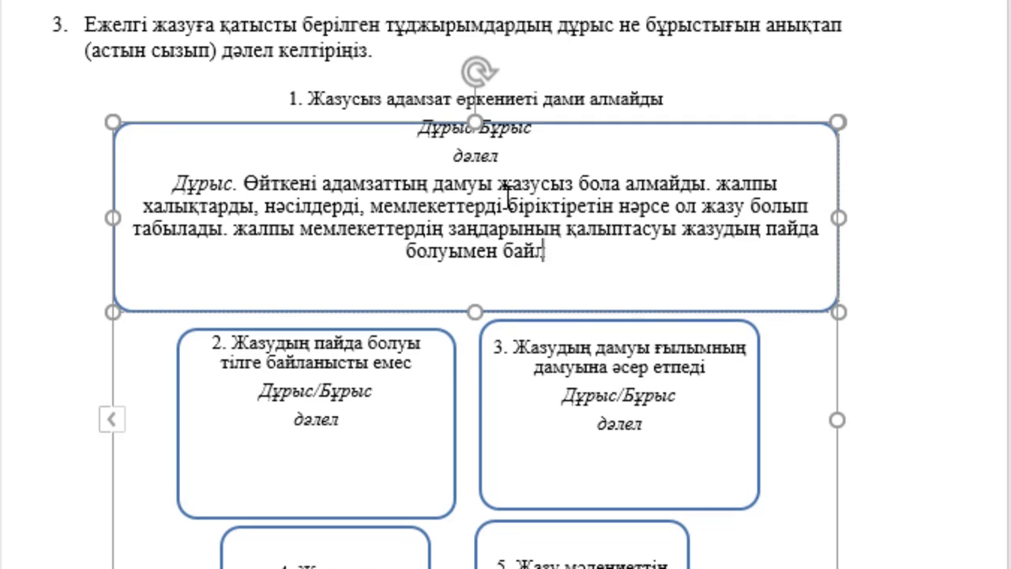
type("анысты дес")
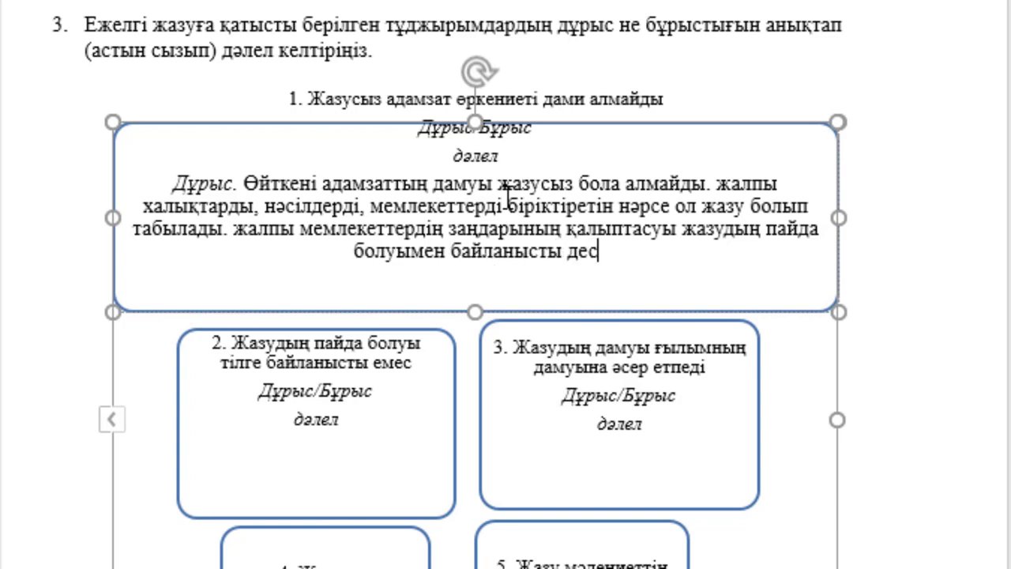
type("екте бола")
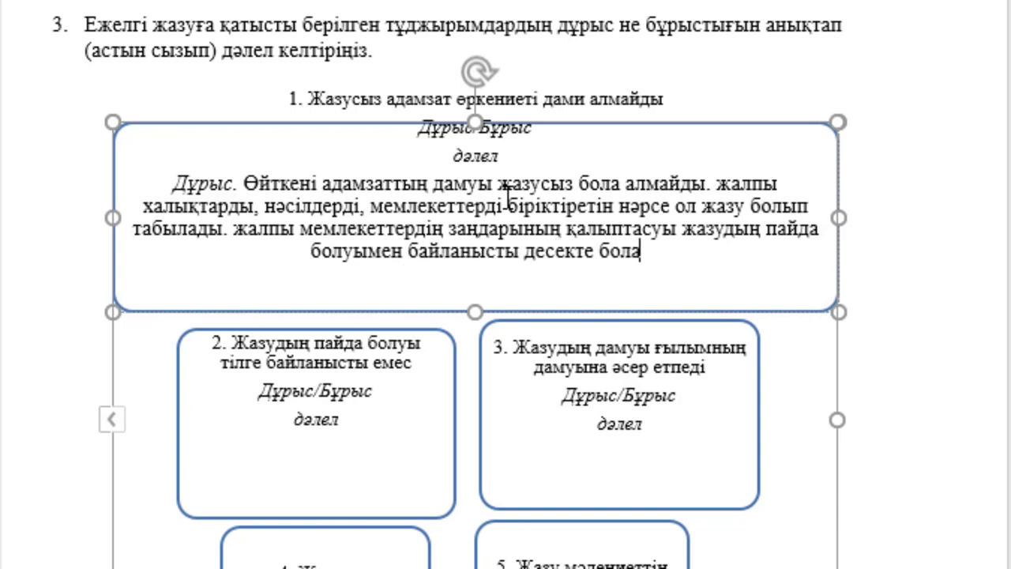
type("ды.")
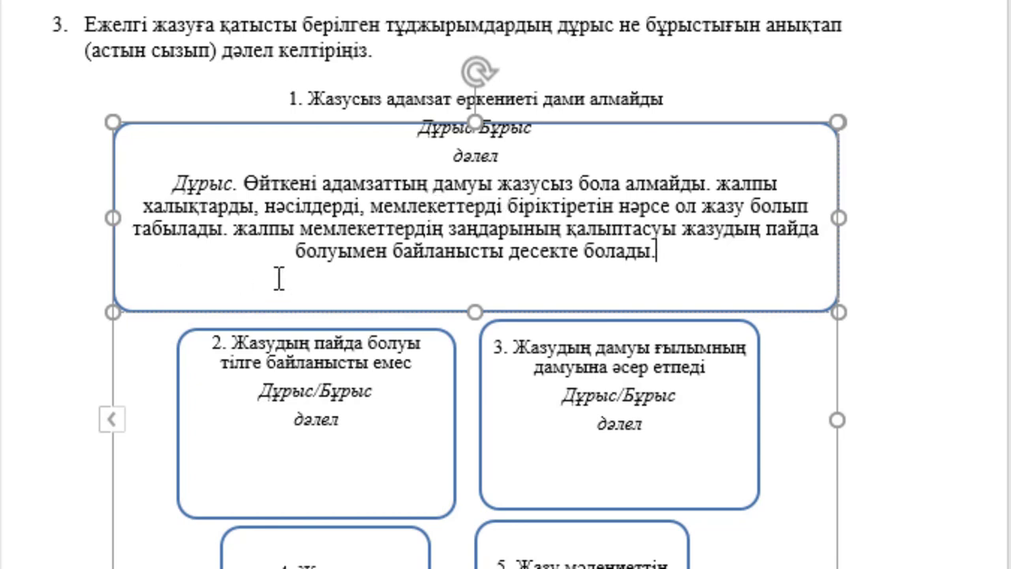
Step: Capitalise Жалпы and insert алғашқа before заңдарының in box 1's second sentence
left_click(244, 234)
key("BackSpace")
type("Ж")
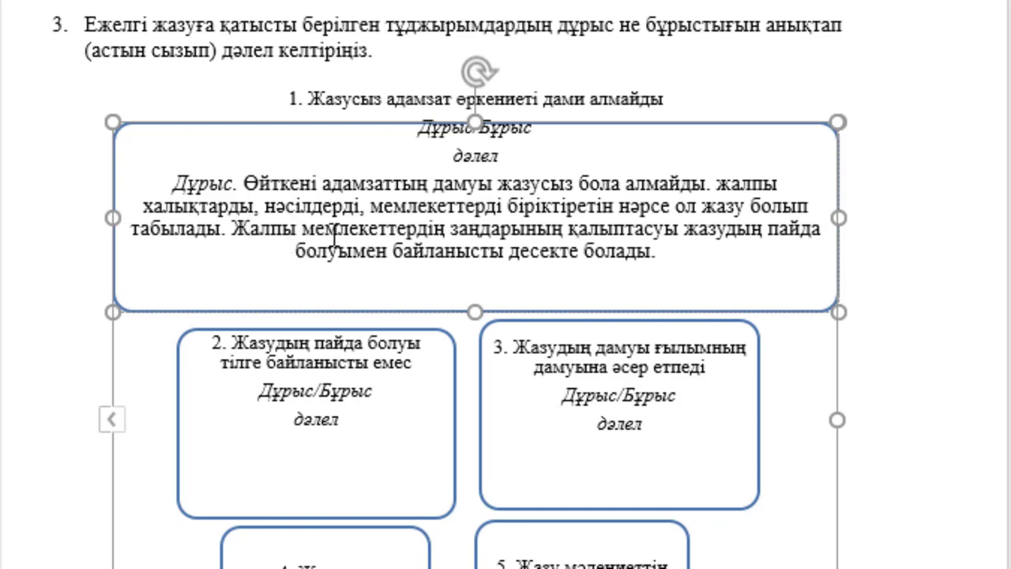
type("ал")
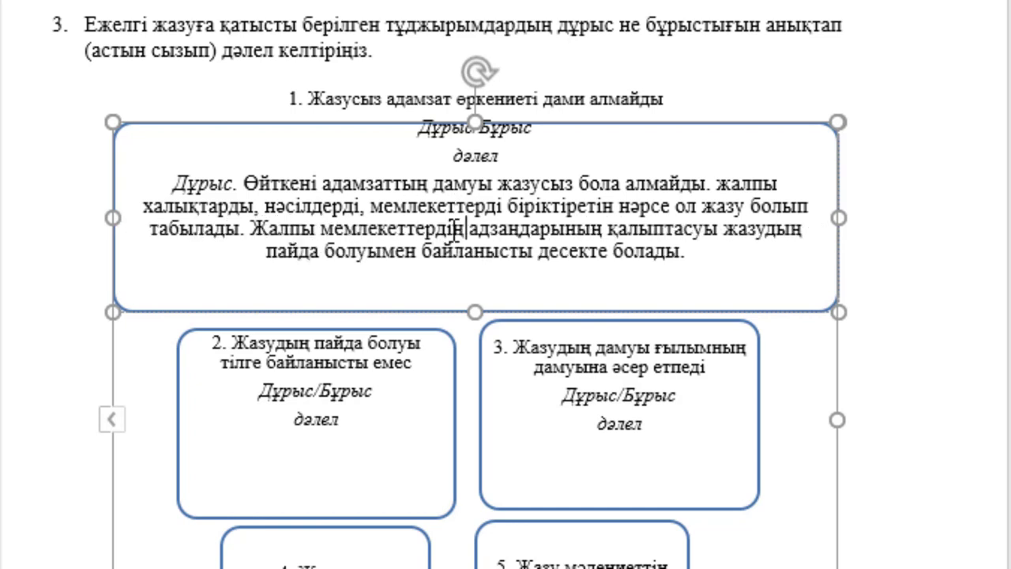
key("BackSpace")
key("BackSpace")
type("алға")
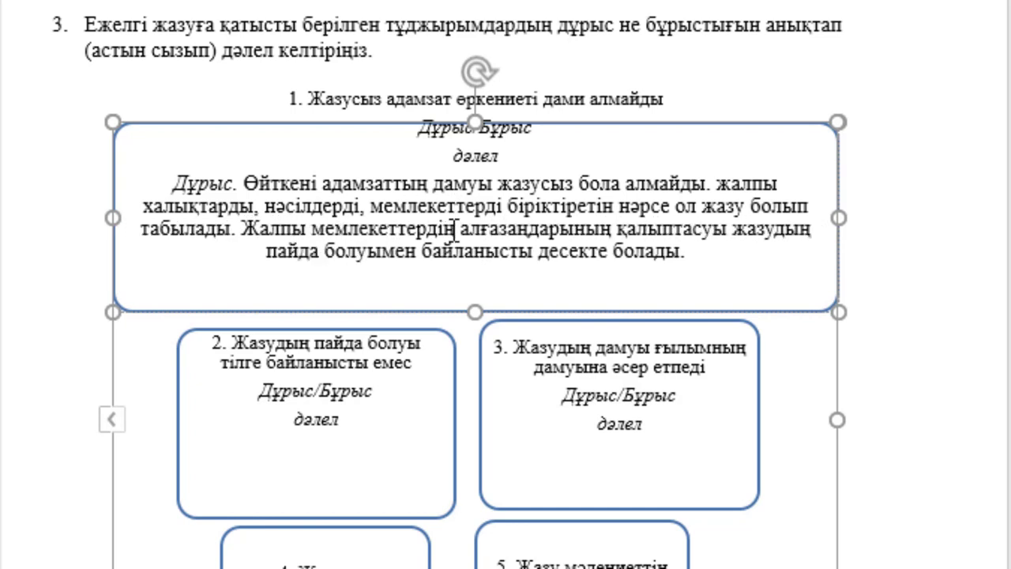
type("шқа заң")
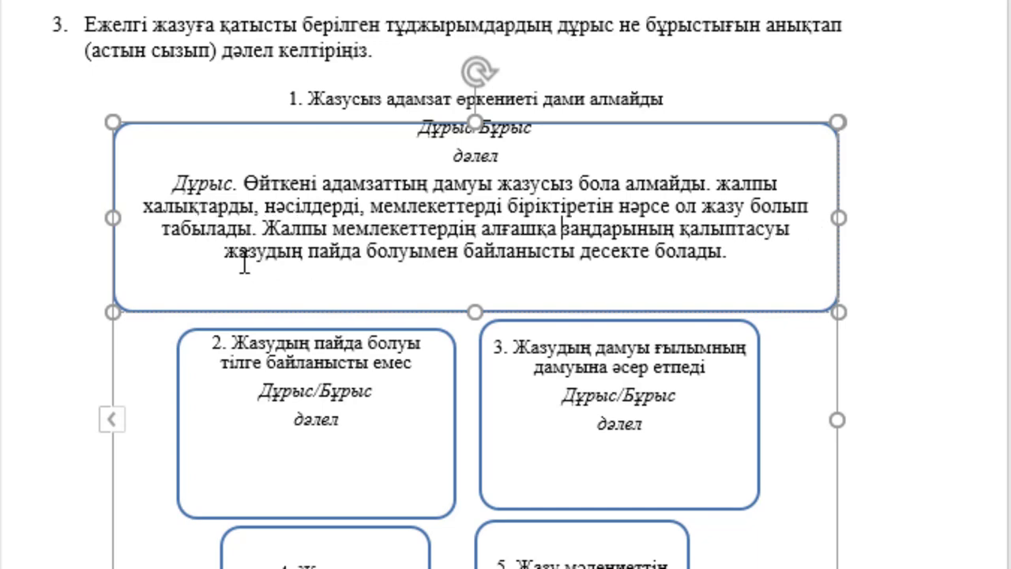
scroll(244, 265, "down", 3)
scroll(203, 260, "down", 1)
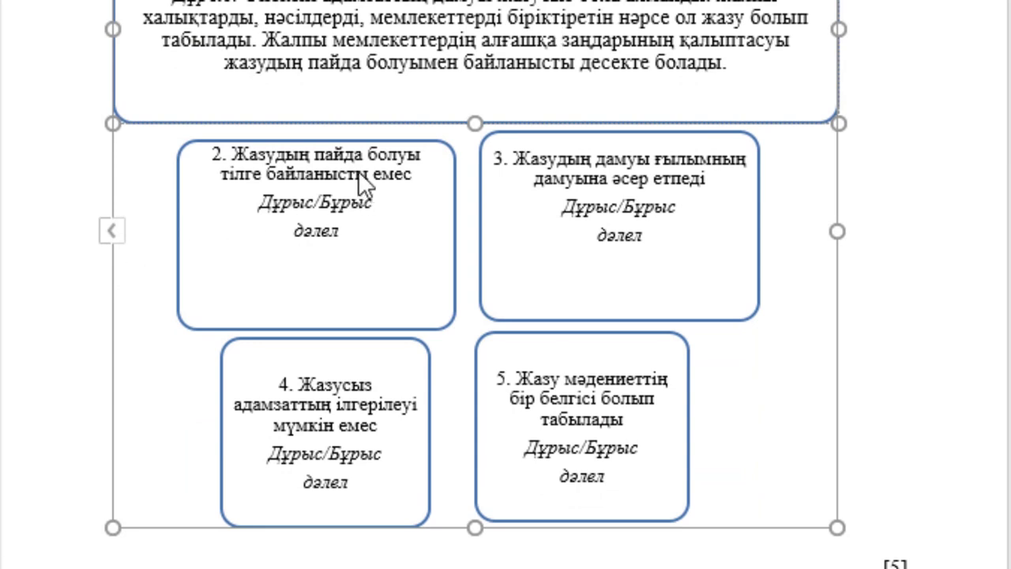
Step: Add a new 12-point line below дәлел in box 2
left_click(347, 231)
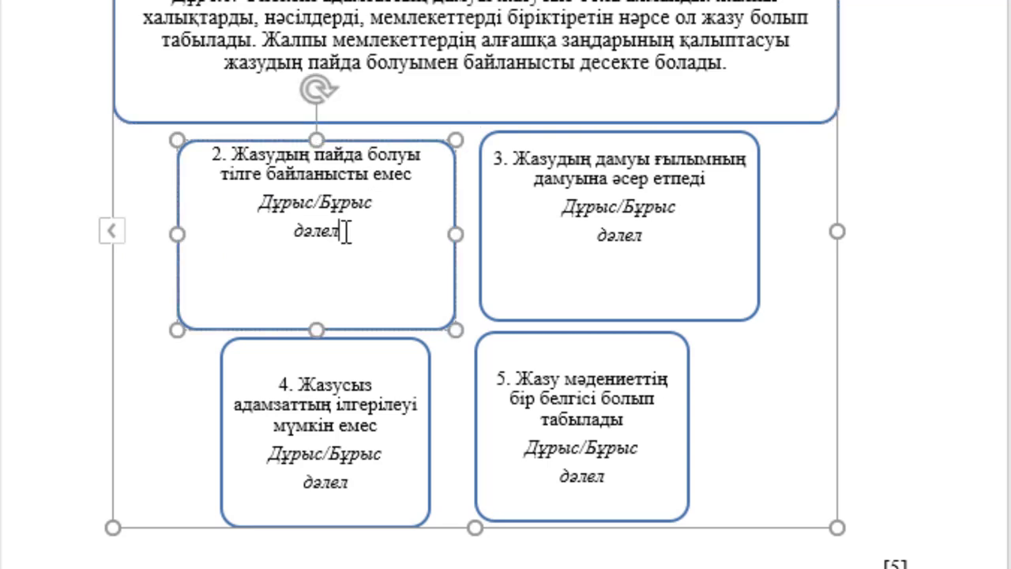
key("Return")
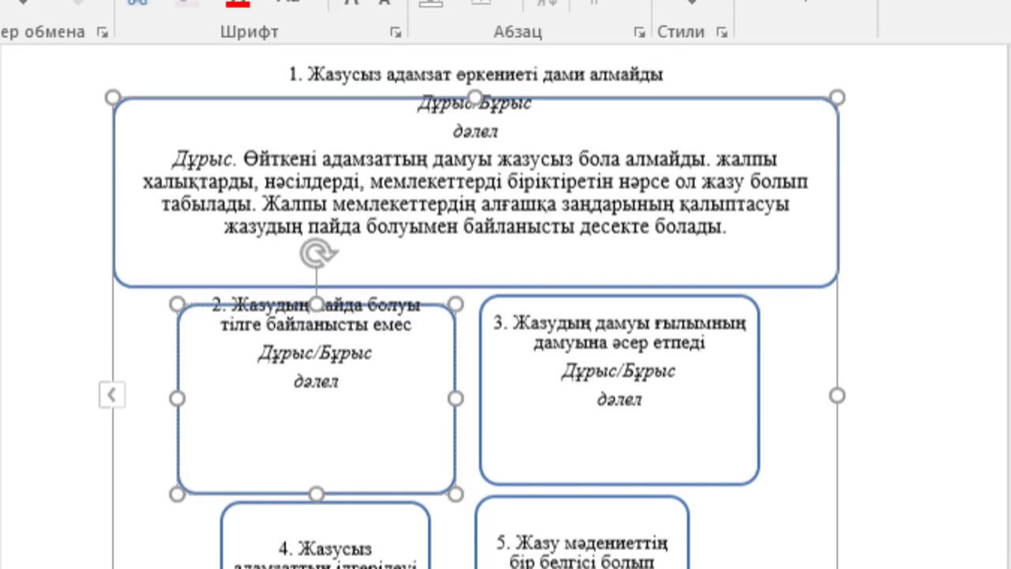
left_click(348, 8)
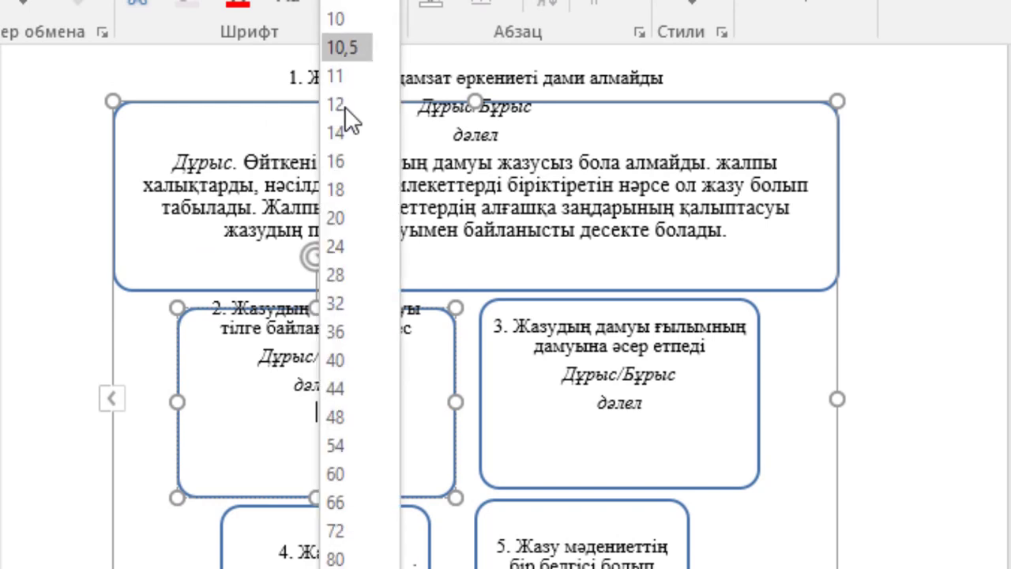
left_click(343, 106)
left_click(332, 423)
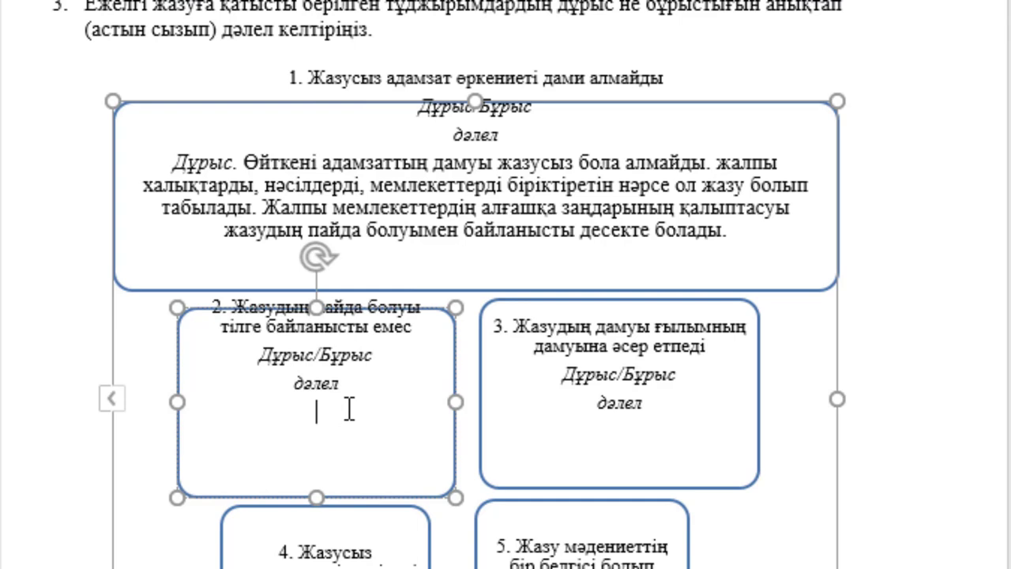
Step: Type 'Бұрыс. Өйткені адамдар сөйлеу арқылы өз ойын, сезімдерін білдіре алады.'
type("Бұл")
key("BackSpace")
type("рыс")
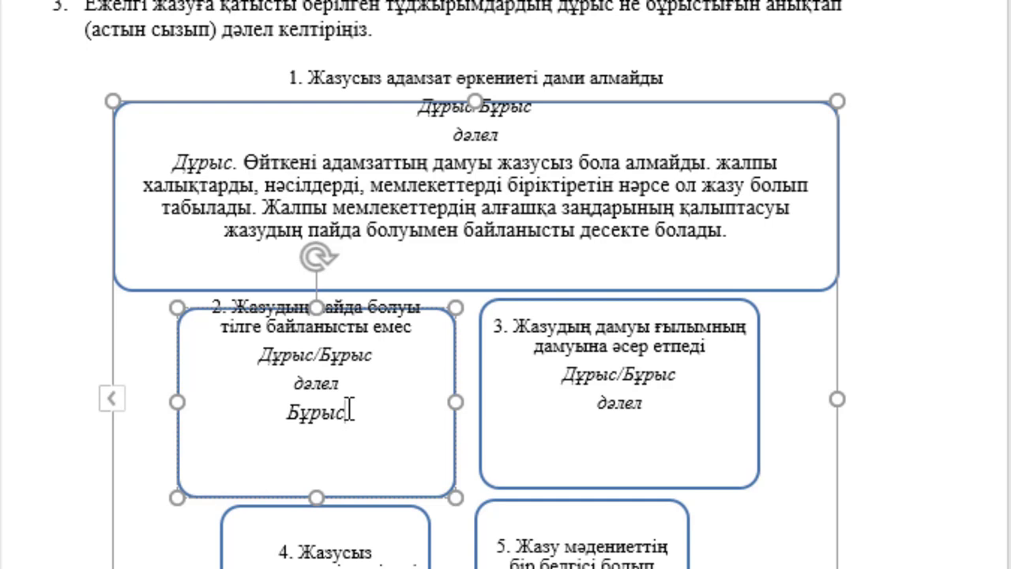
type(". Ө")
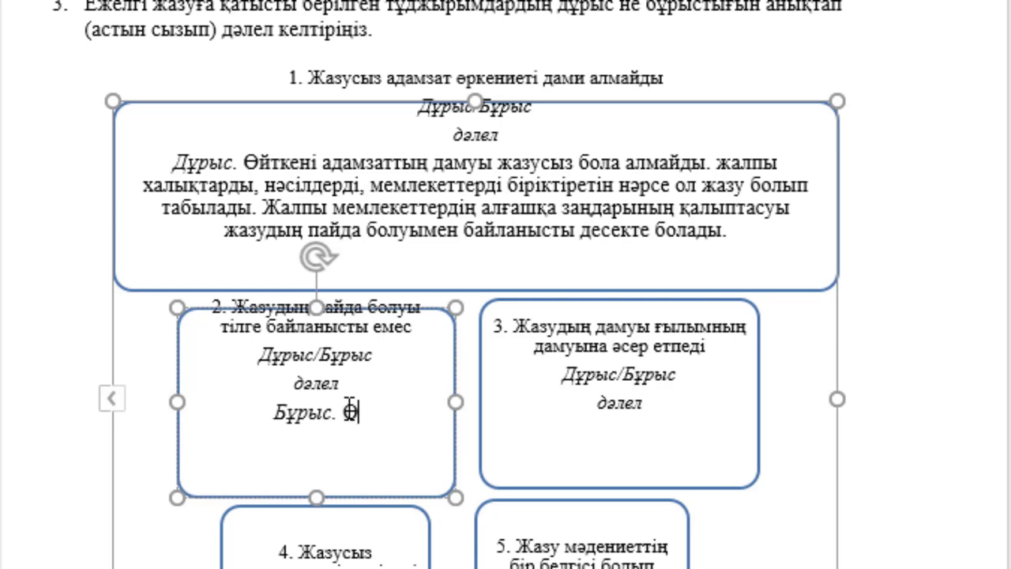
type("йткені адам")
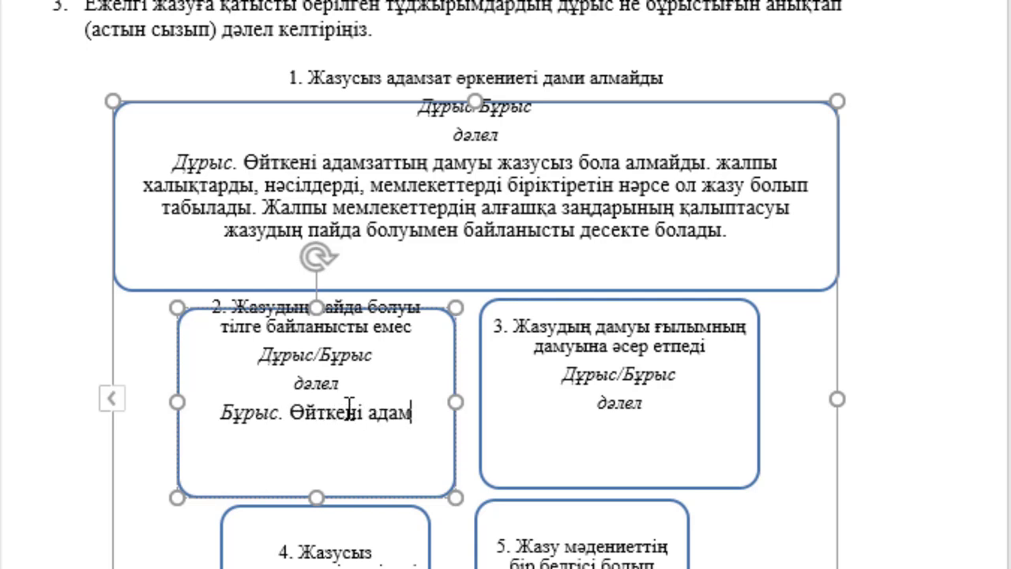
type("дар ")
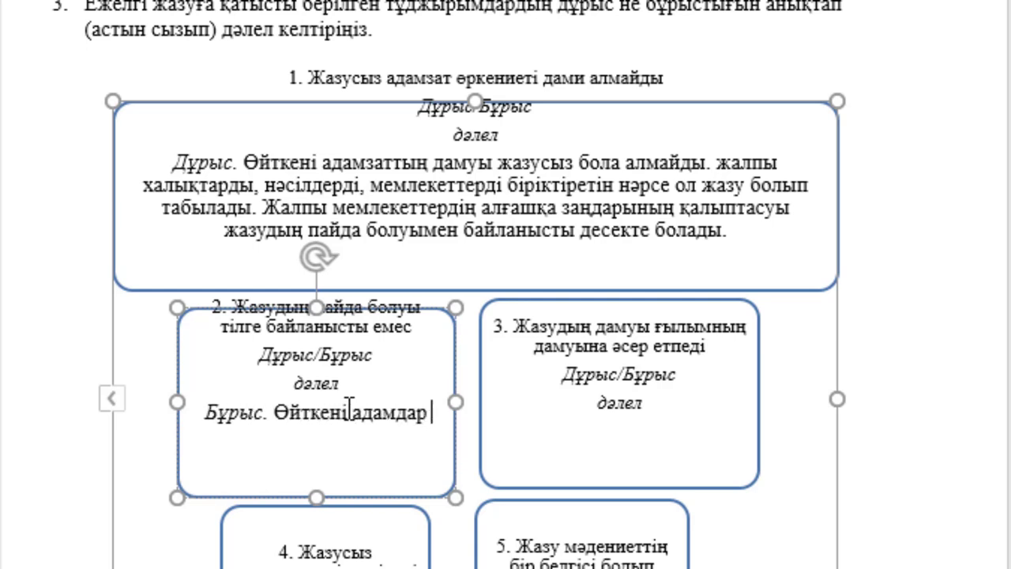
type("сөз")
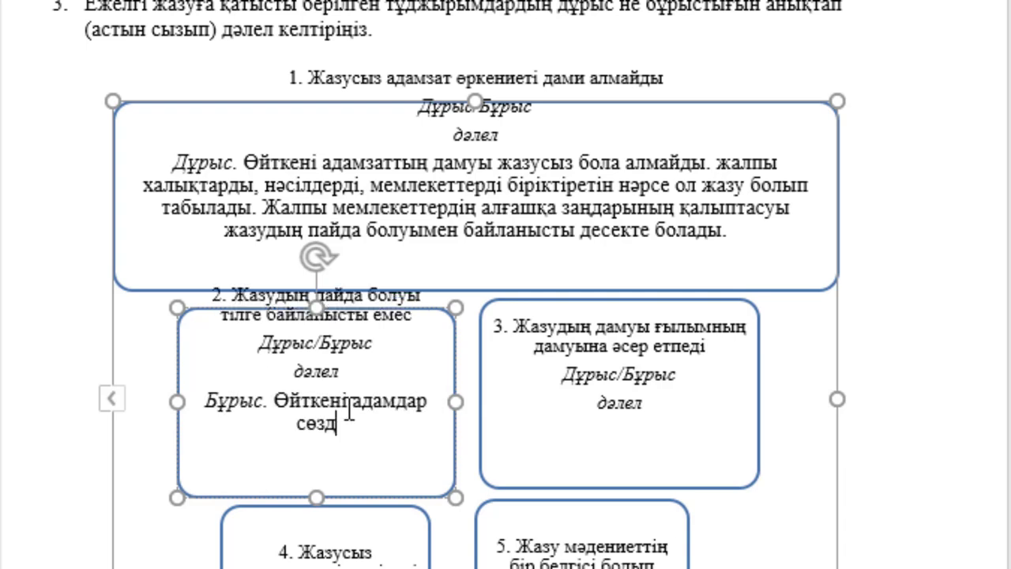
key("BackSpace")
type("йле")
type("у арқылы")
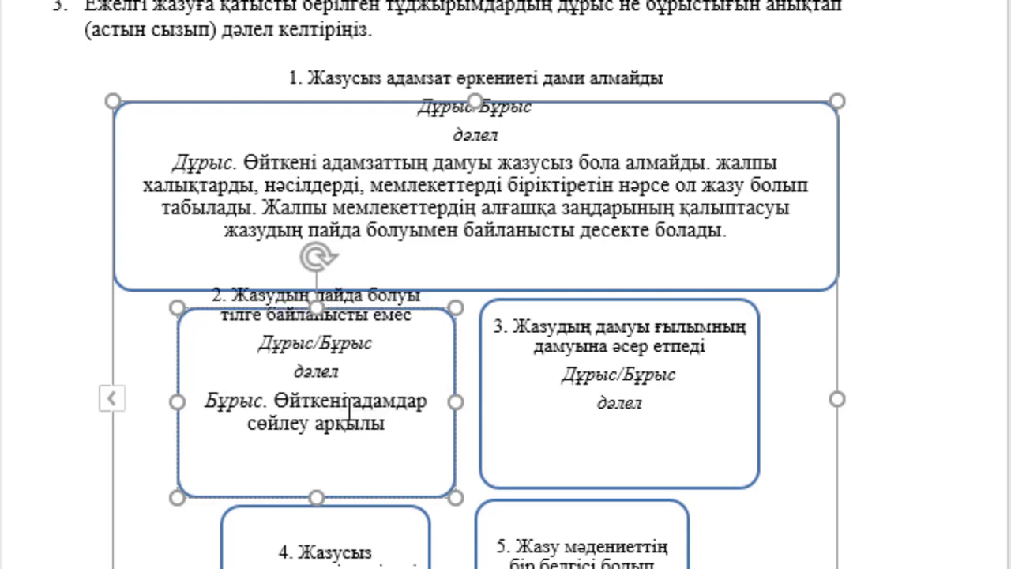
type(" өз")
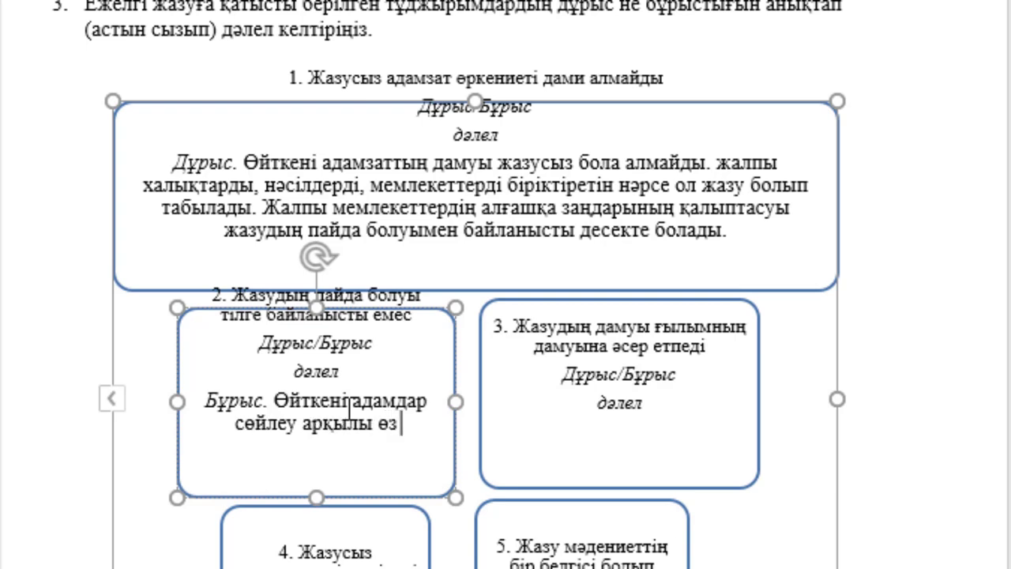
type(" ойын, сезім")
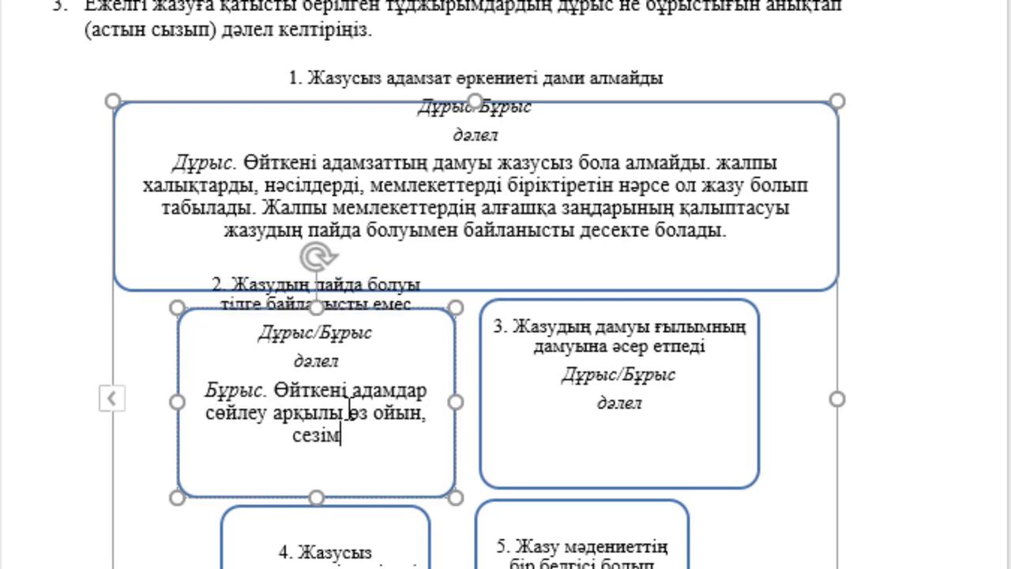
type("дерін ")
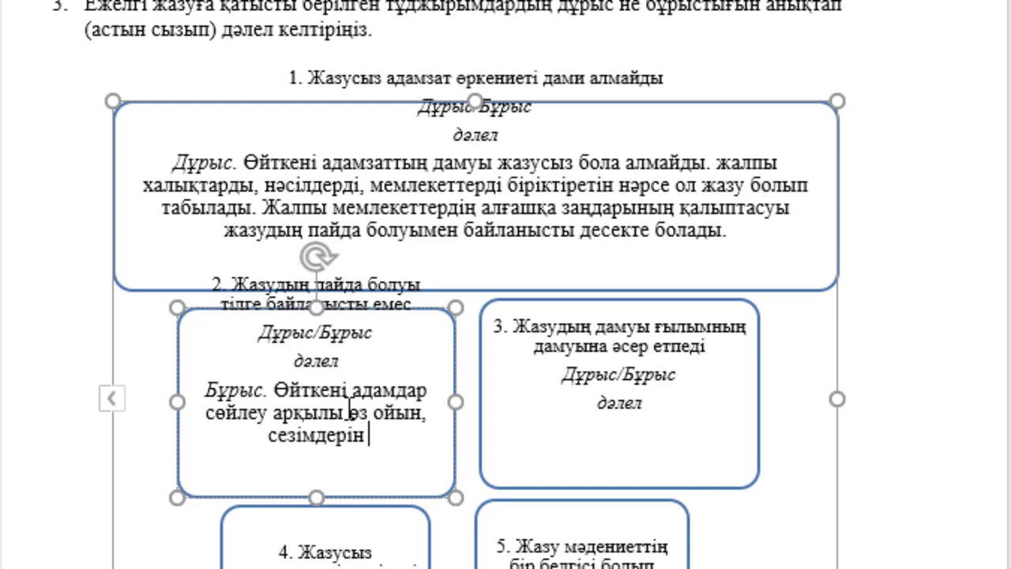
type("білд")
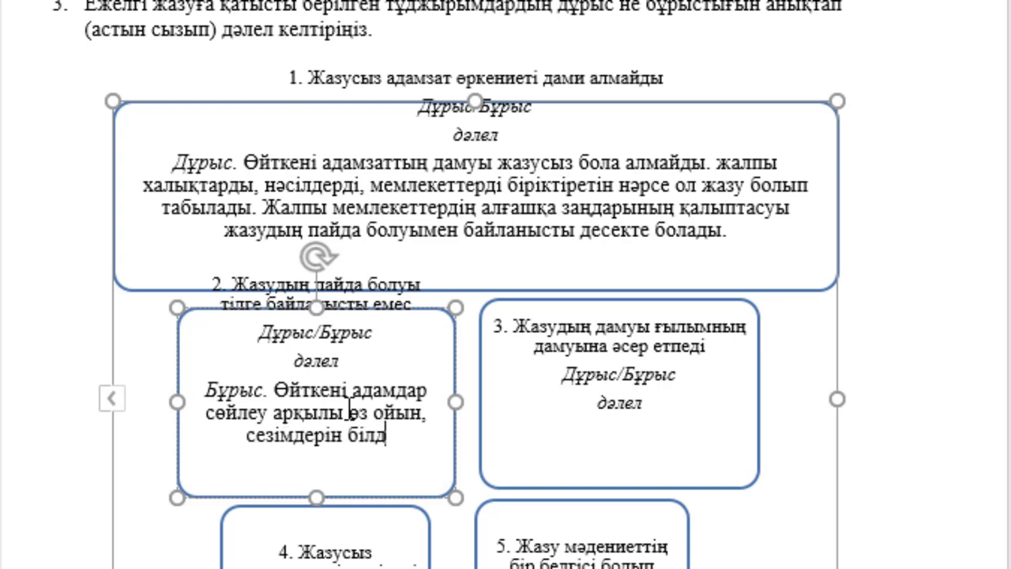
type("іре ала")
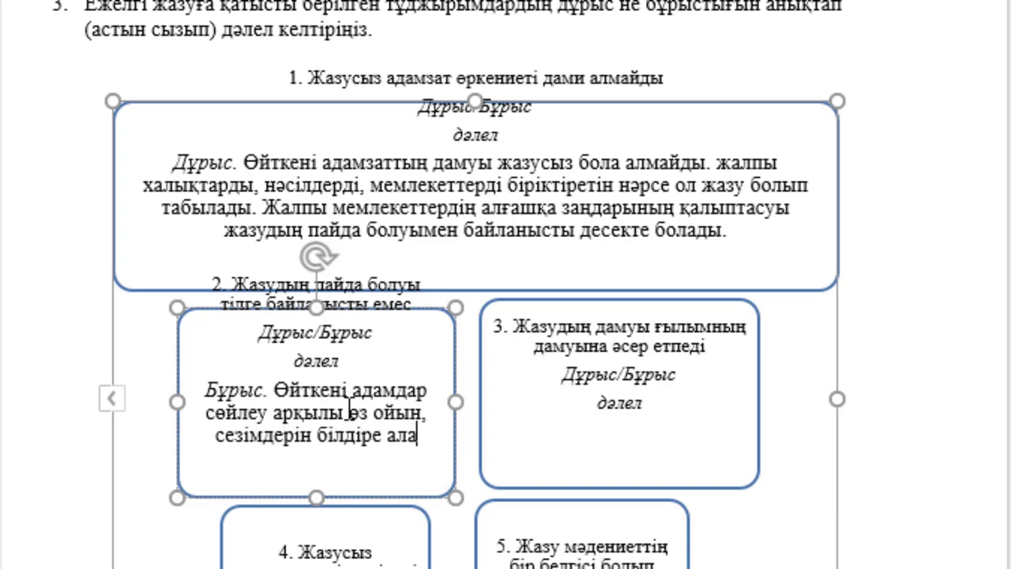
type("ды.")
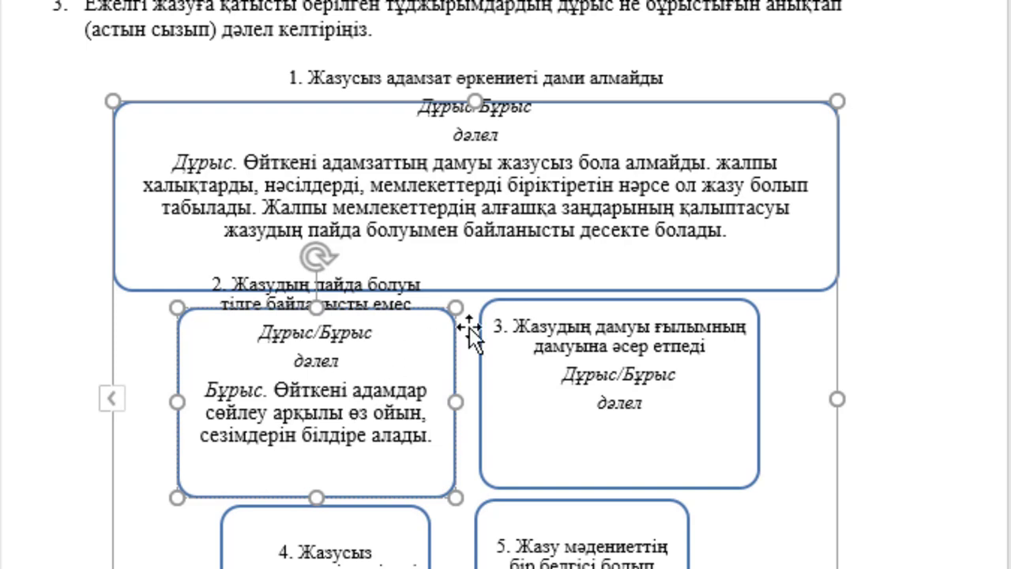
Step: Widen statement boxes 2 and 3 and shift box 3 further right
left_click(237, 410)
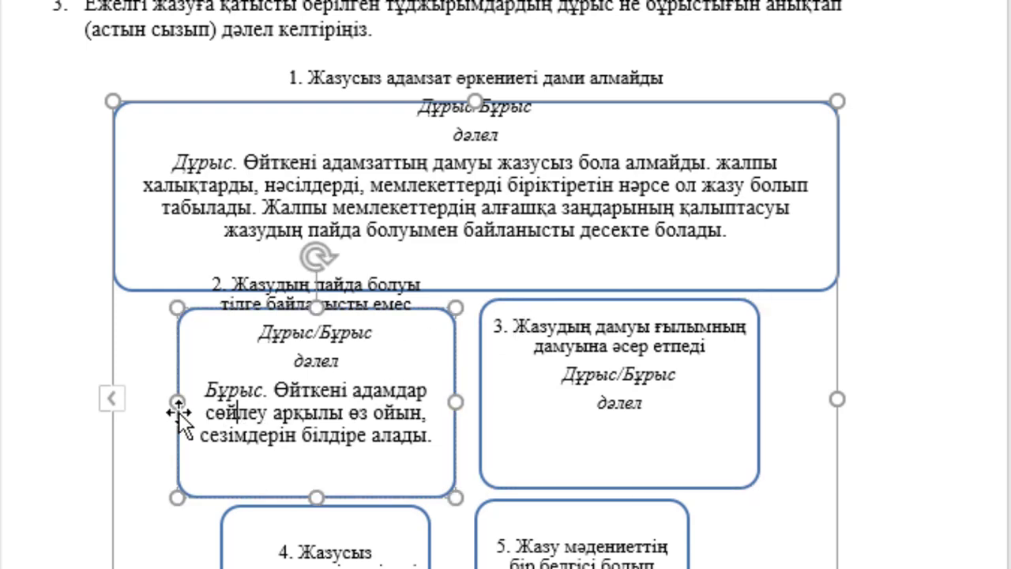
left_click_drag(177, 402, 128, 401)
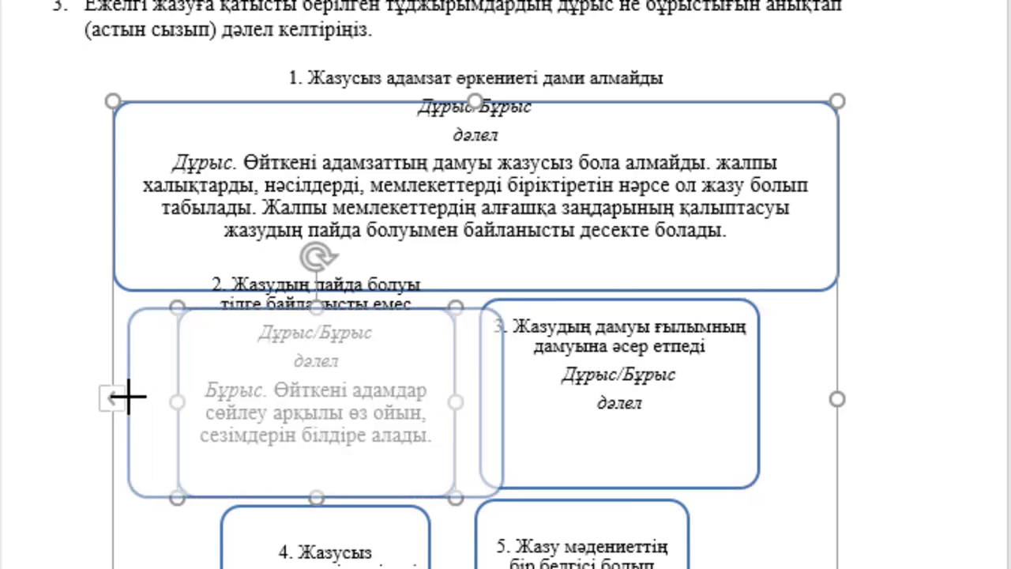
left_click(624, 371)
left_click_drag(759, 390, 971, 391)
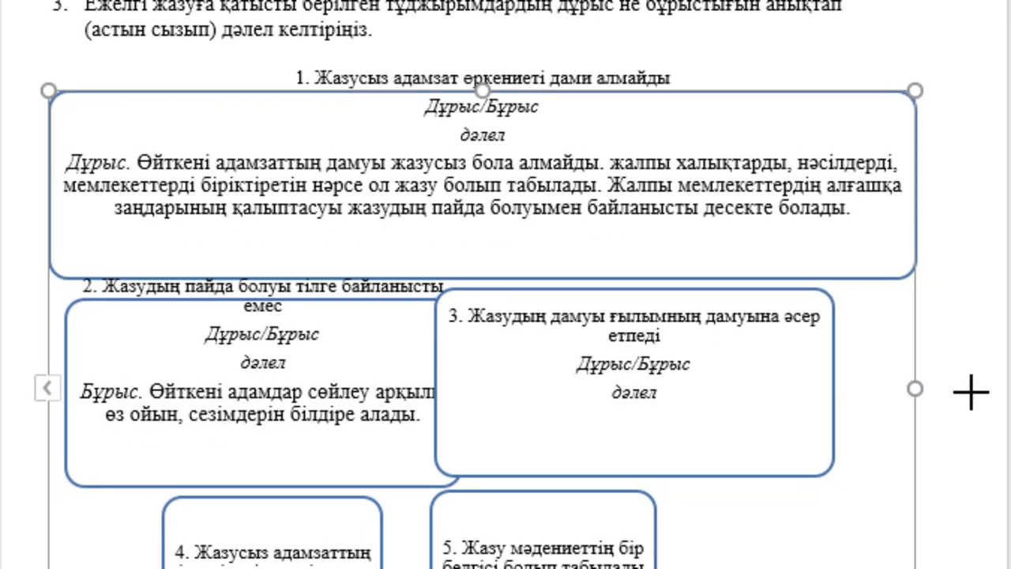
left_click(826, 393)
left_click_drag(837, 415, 959, 408)
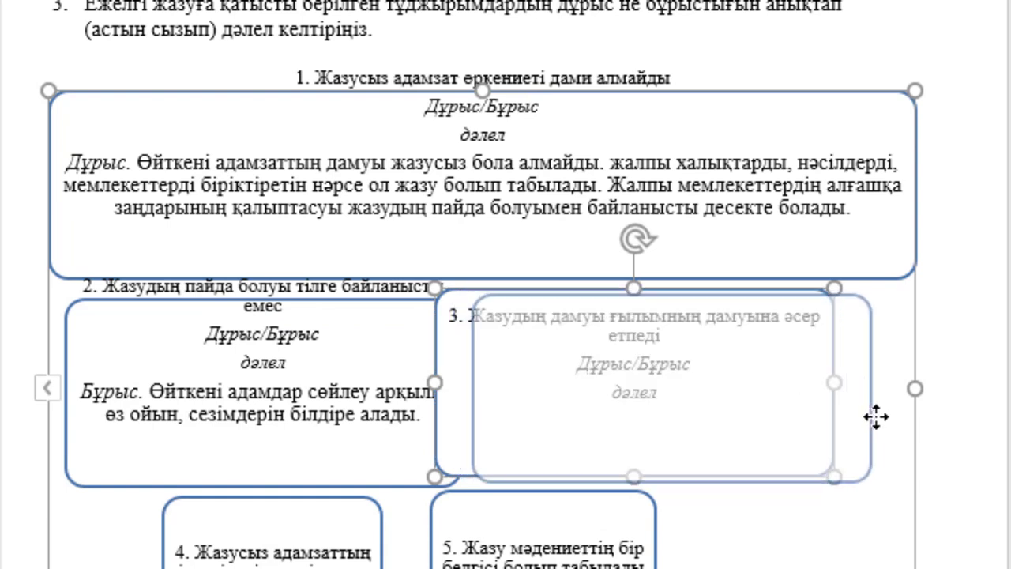
left_click(693, 392)
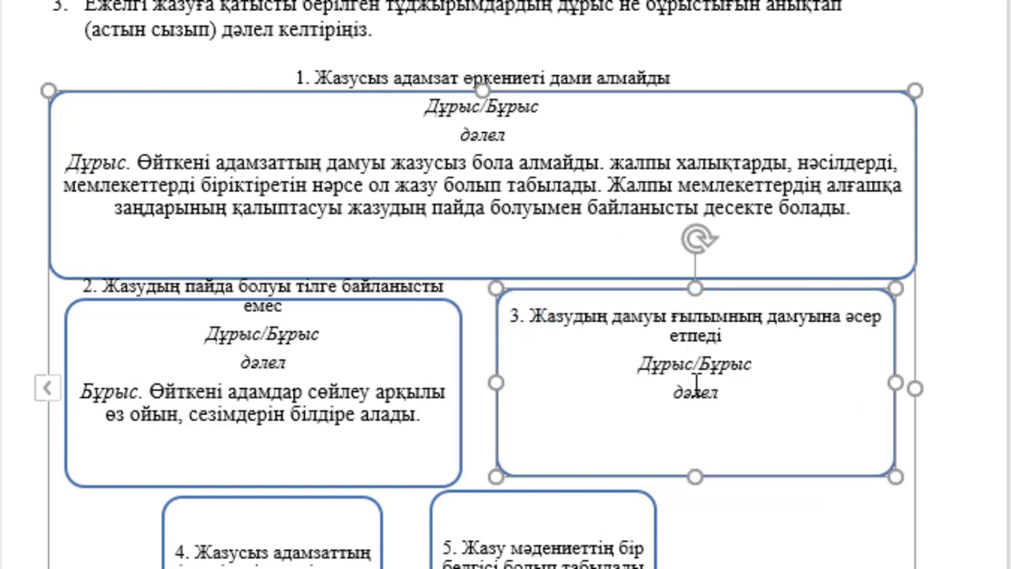
Step: Add box 3's answer 'Бұрыс. Егер жазу болмаса…', ending 'Тек тәжірибе жүзінде… болатын еді.'
key("Return")
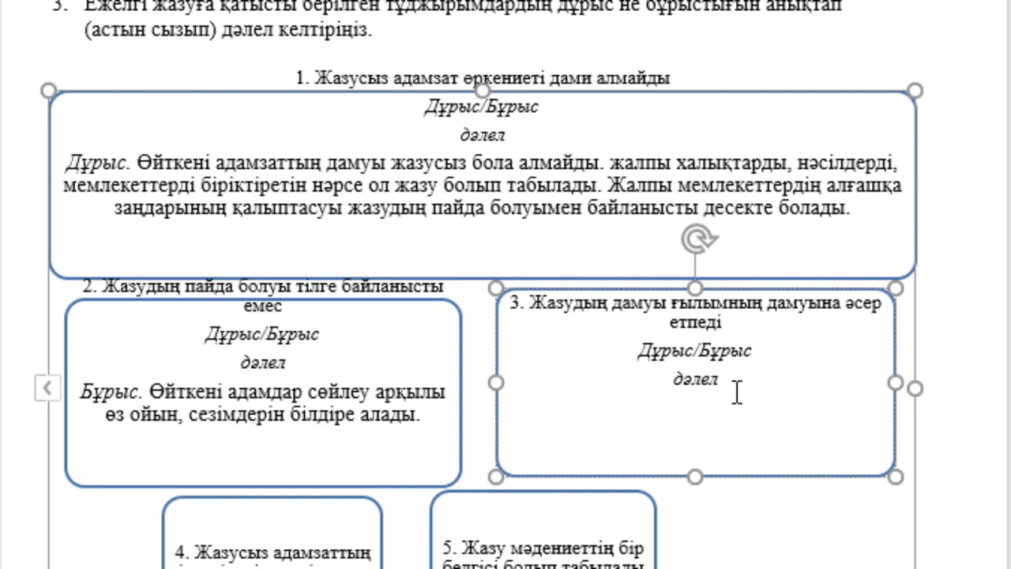
type("Б")
type("ұрыс.")
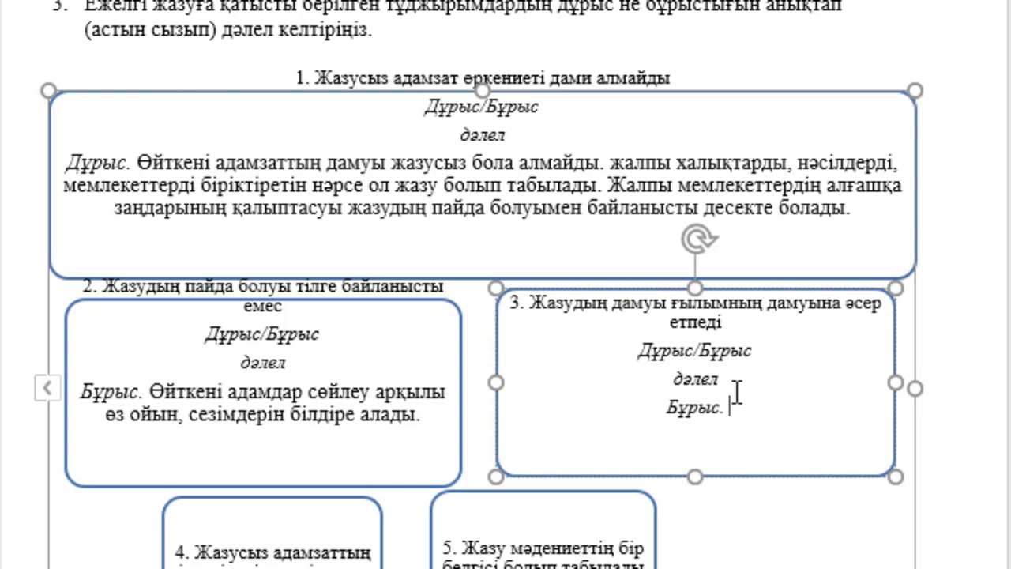
type(" Егер")
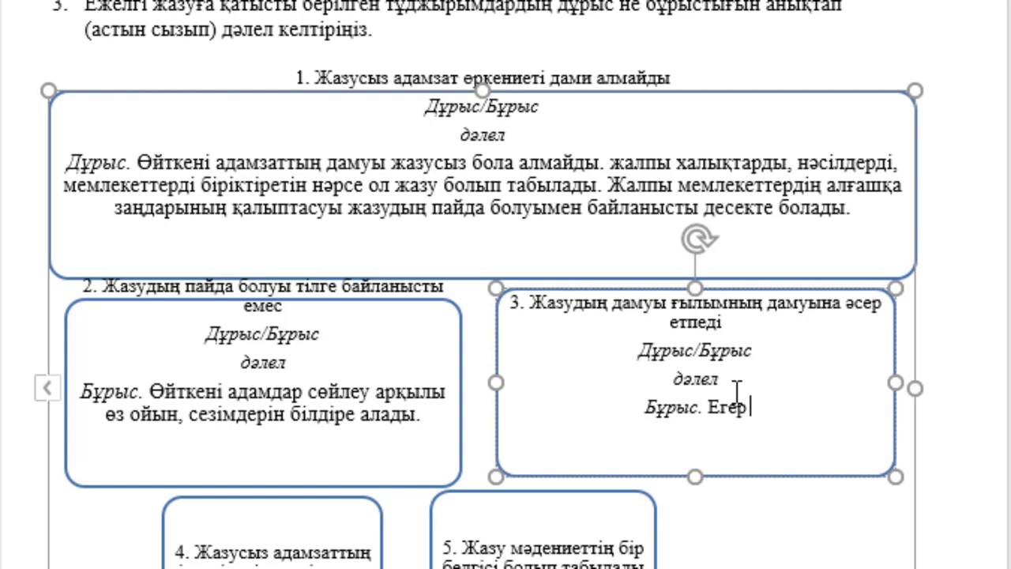
type(" жазу ")
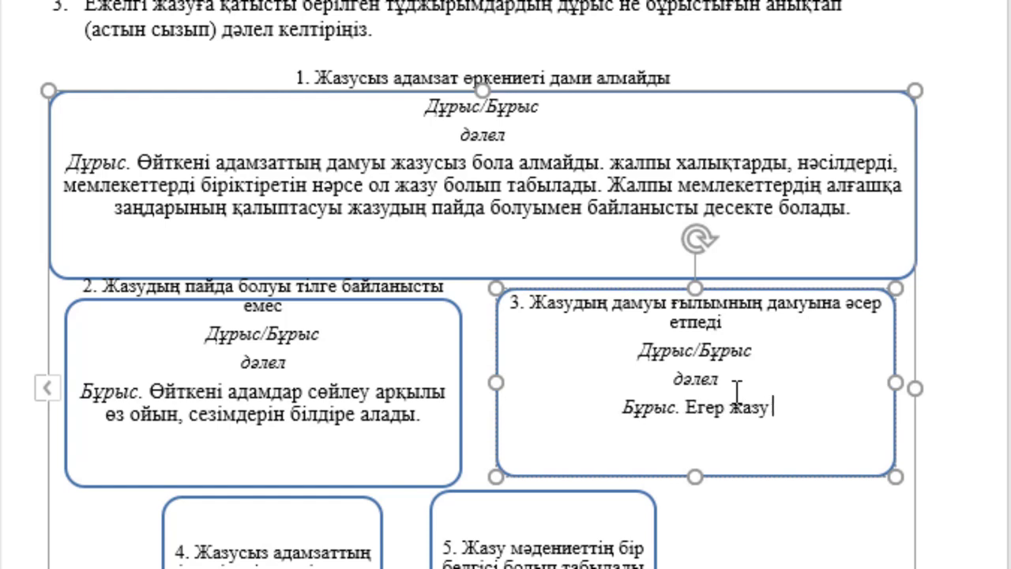
type("болмаса,")
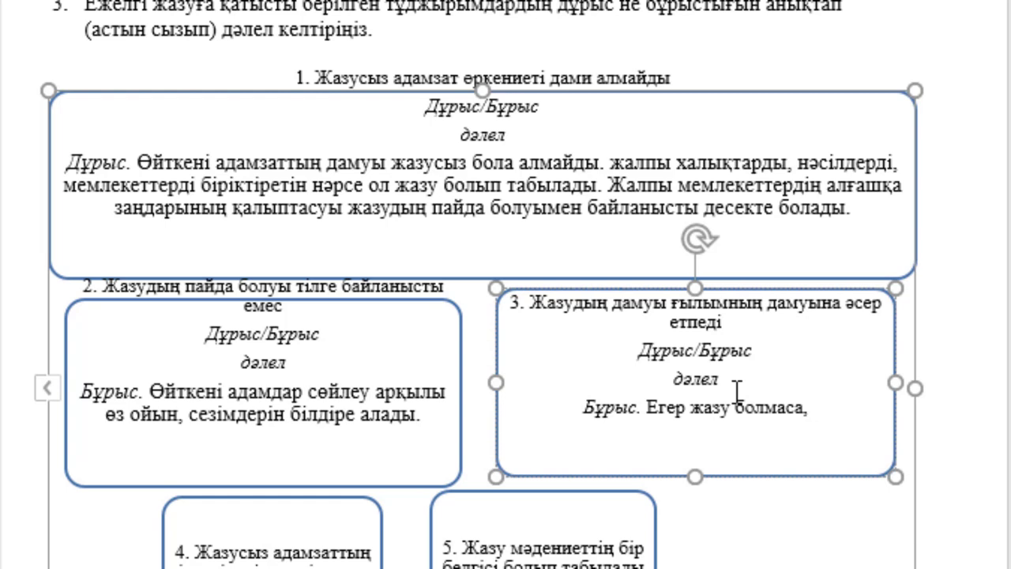
type(" ақпар")
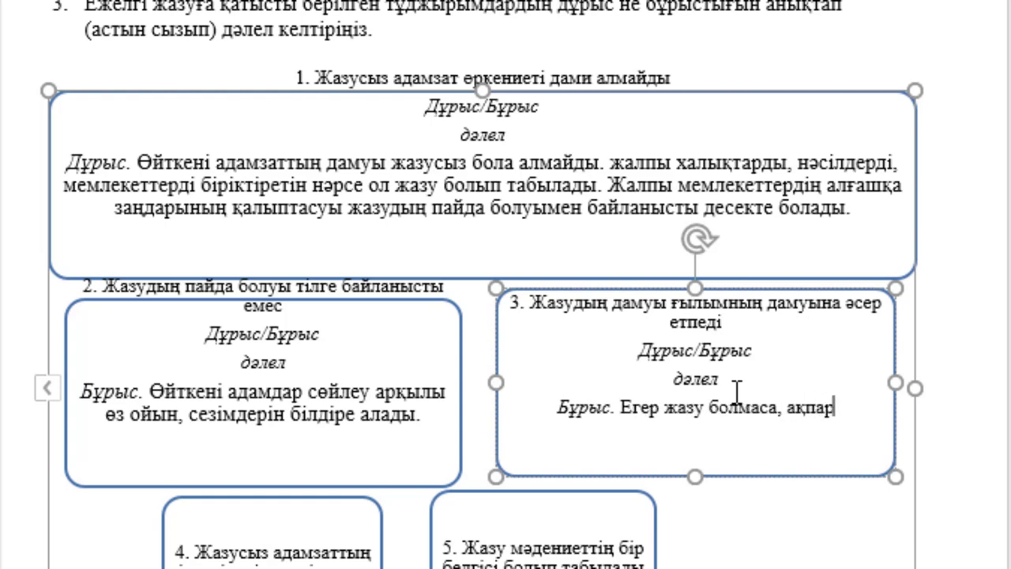
type("ат")
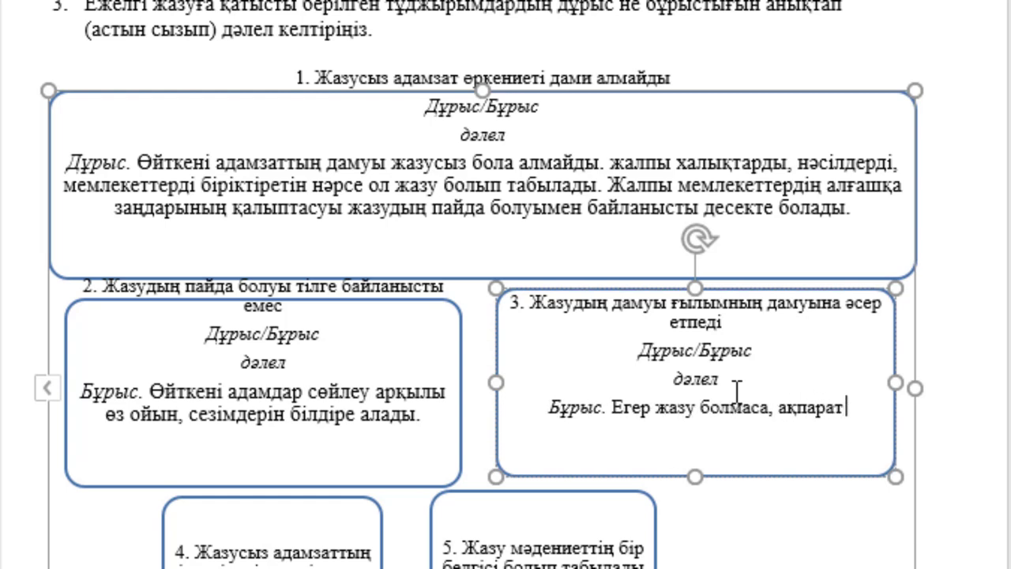
type(" алмасу,")
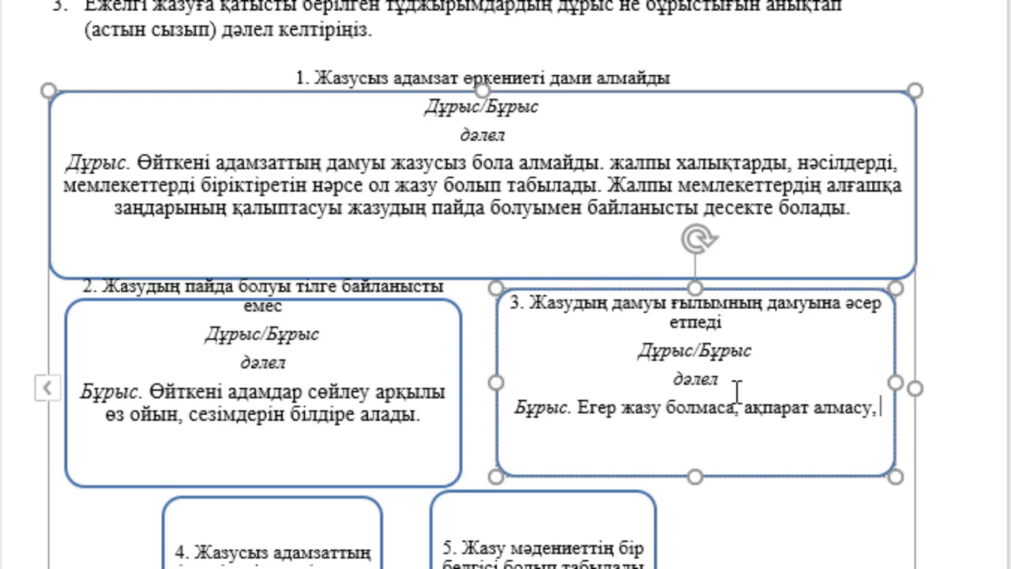
type(" ғ")
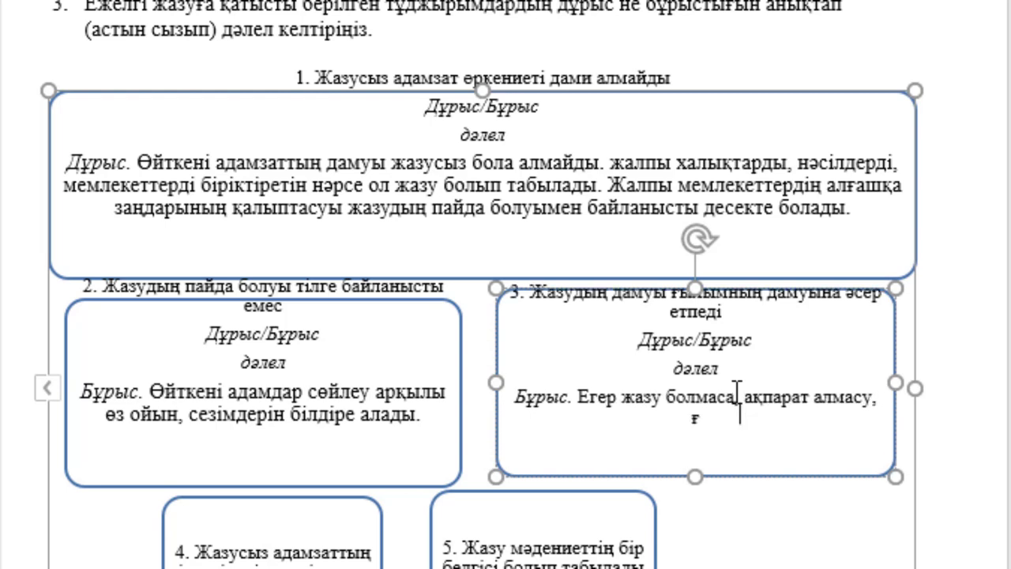
type("ылым")
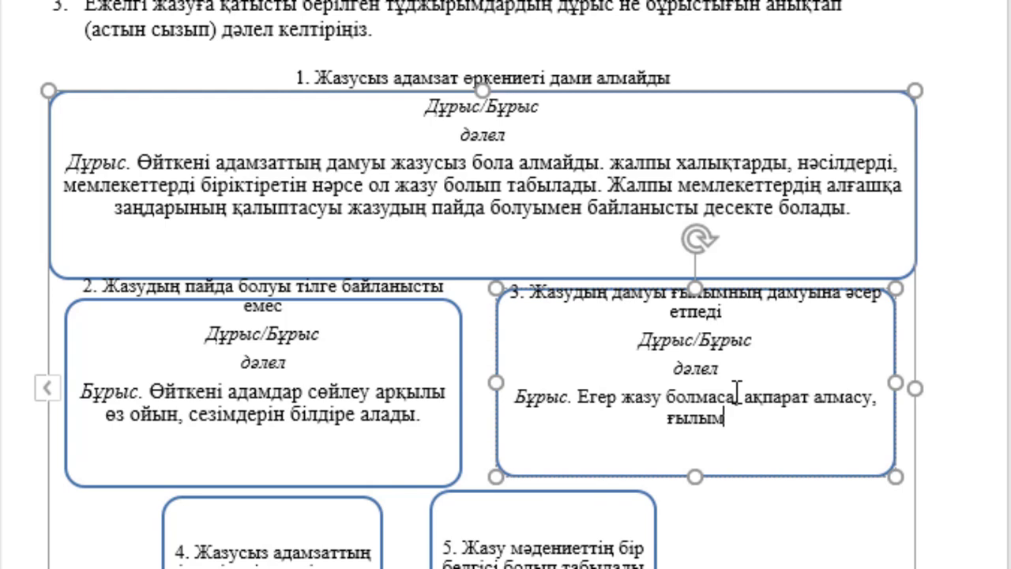
type(" да")
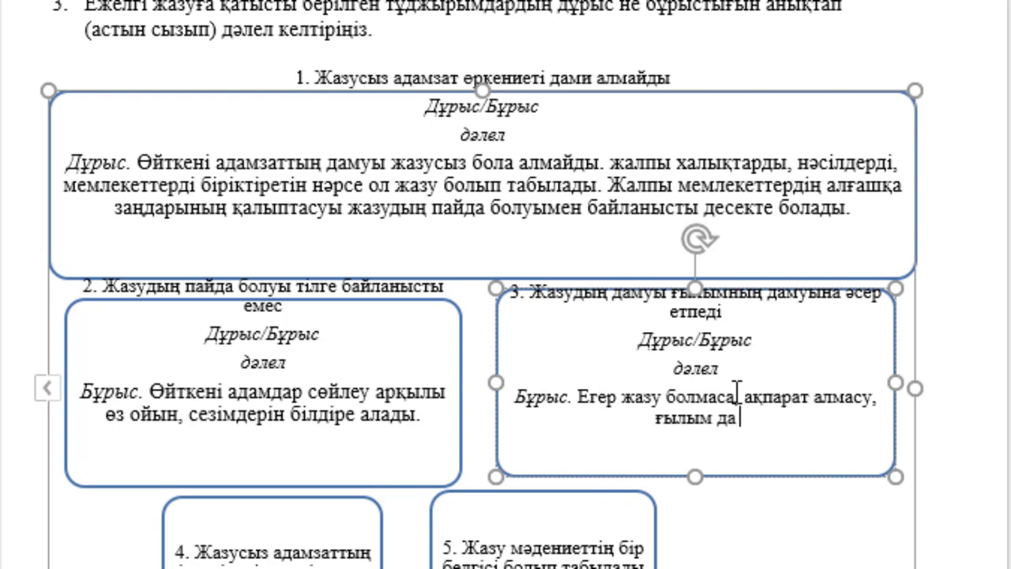
type(" болмауш")
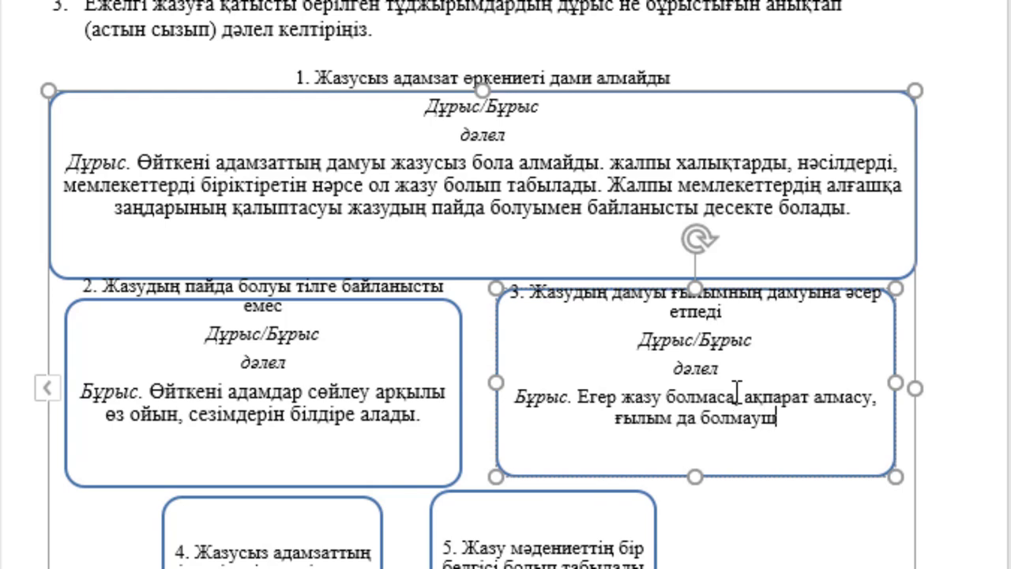
type("ы еді. ")
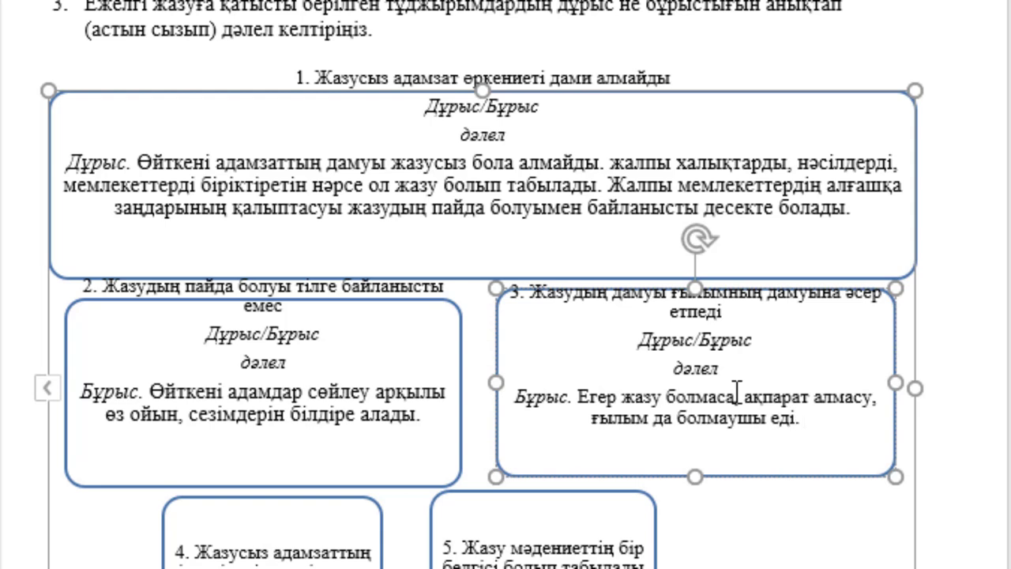
type("т")
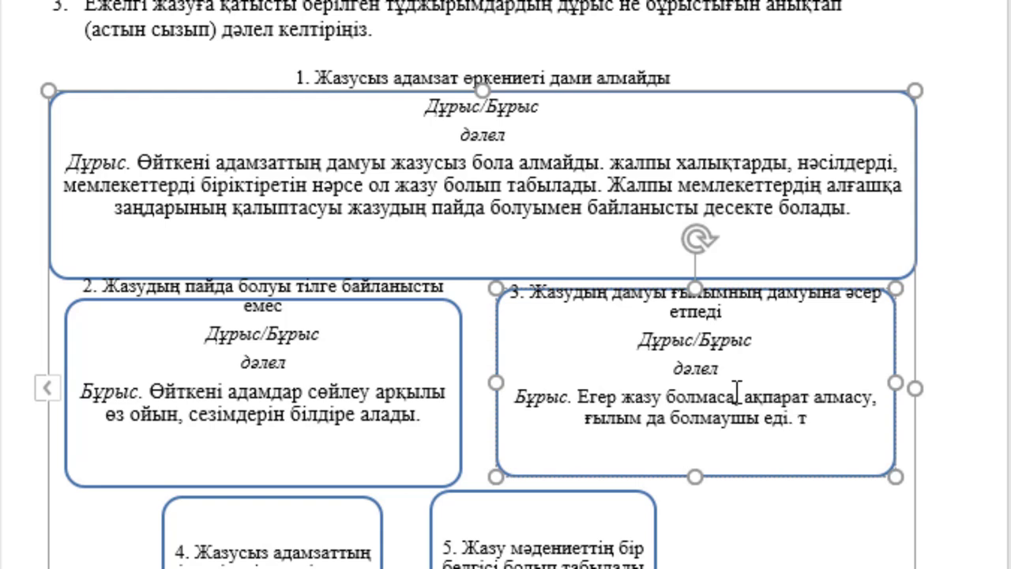
type("ек")
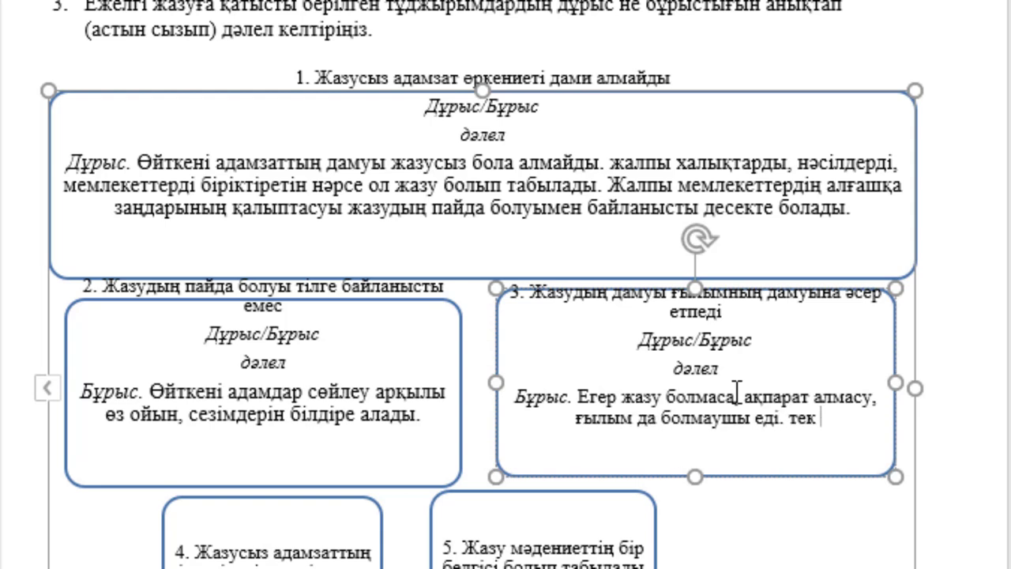
key("BackSpace")
key("BackSpace")
key("BackSpace")
type("Тек")
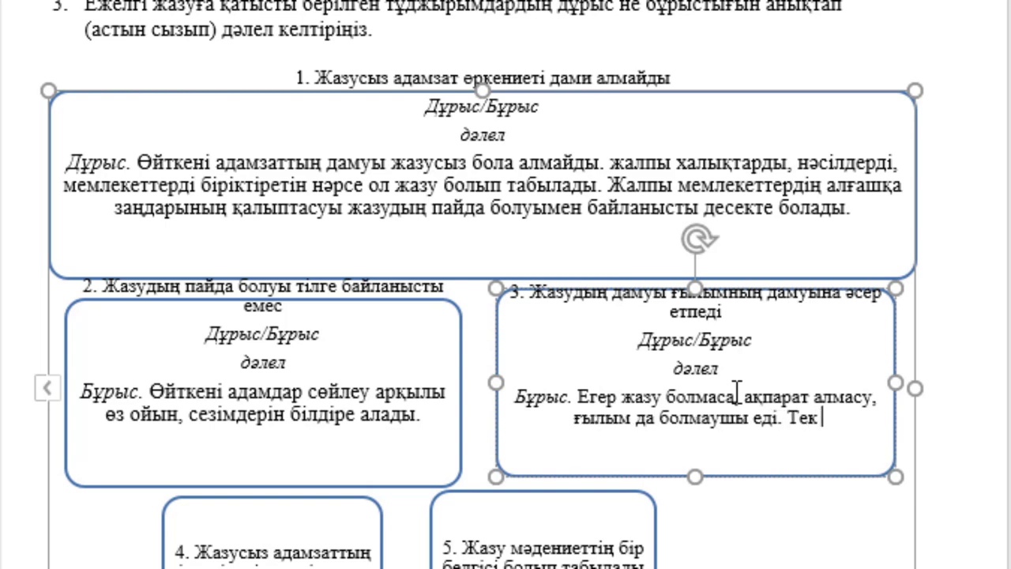
type(" тәж")
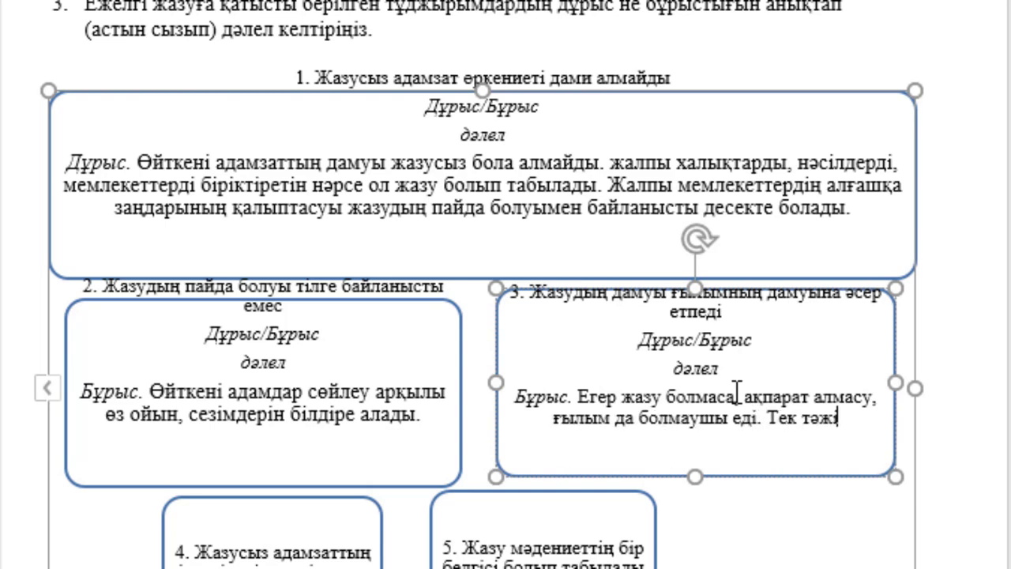
type("ірибе жү")
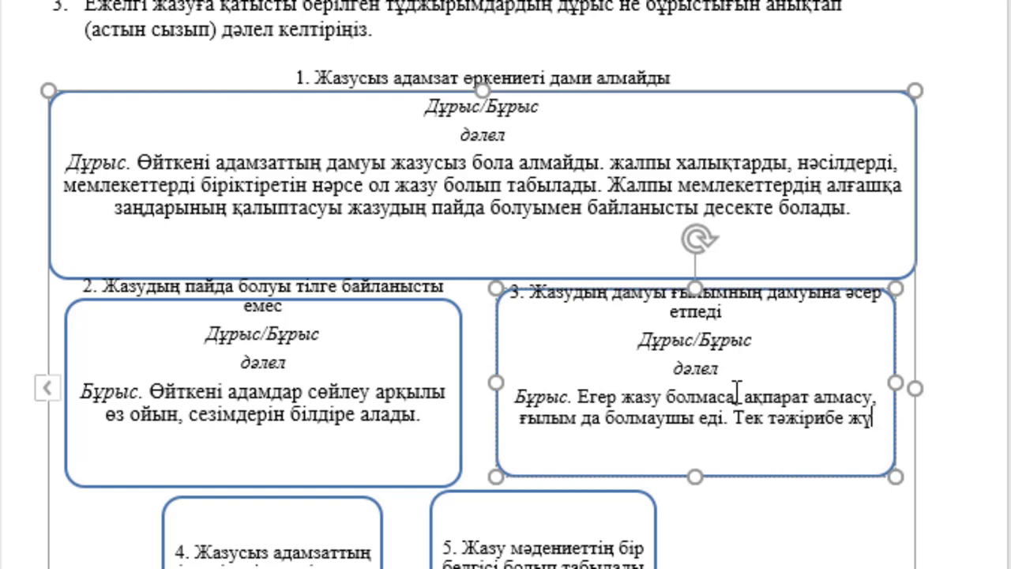
type("зін")
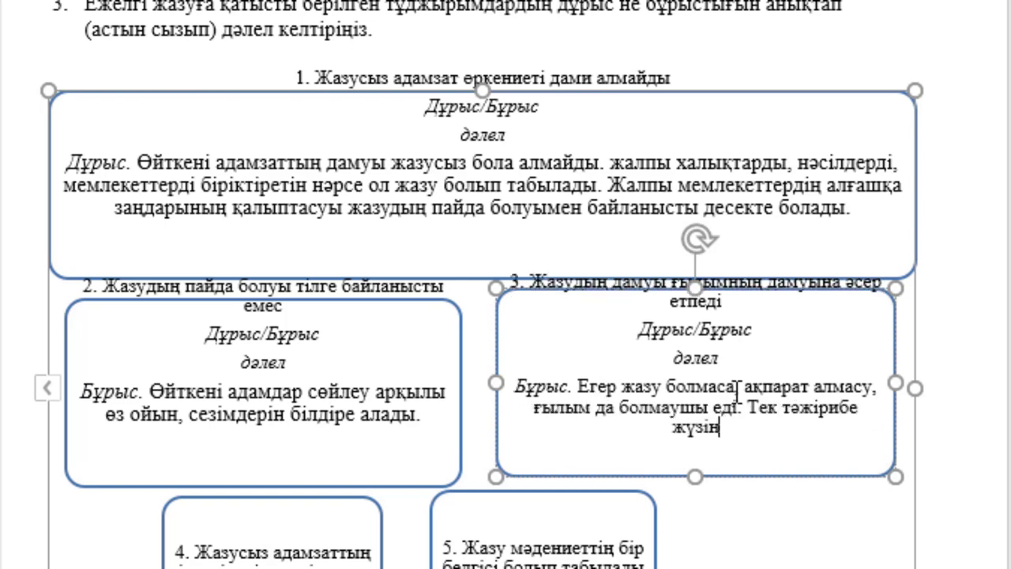
type("де ғана")
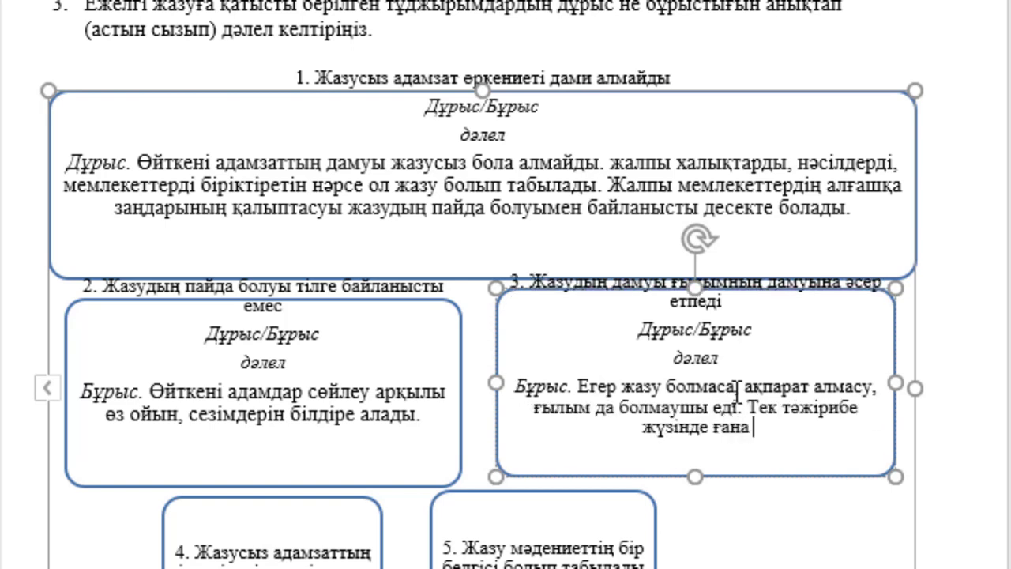
type(" алынған")
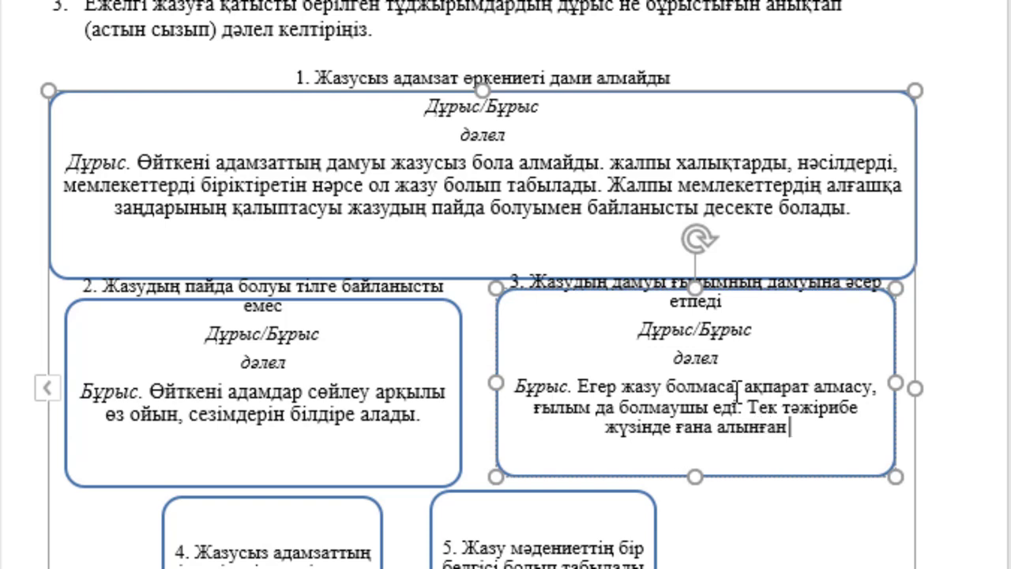
type(" ү")
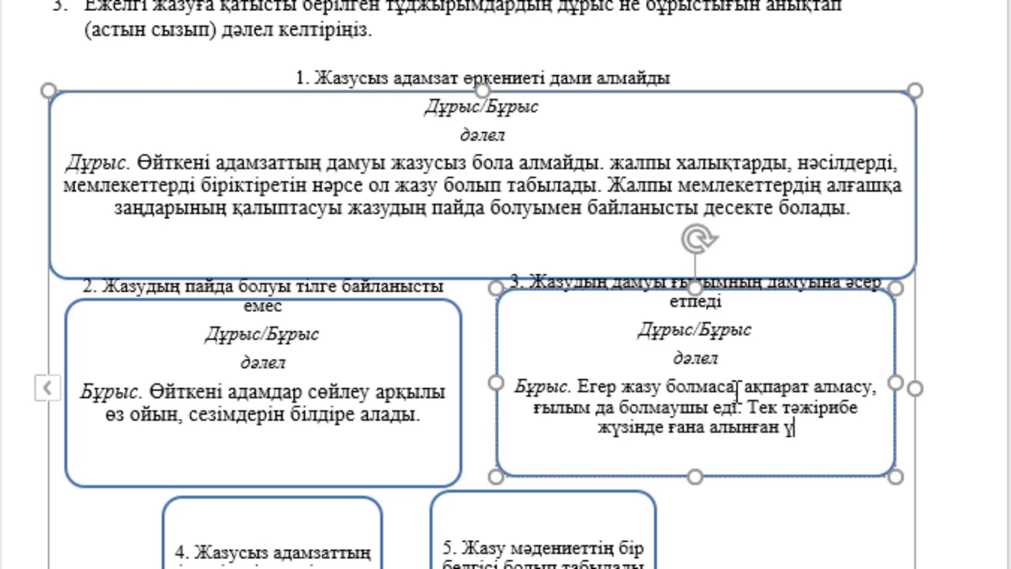
type("зік б")
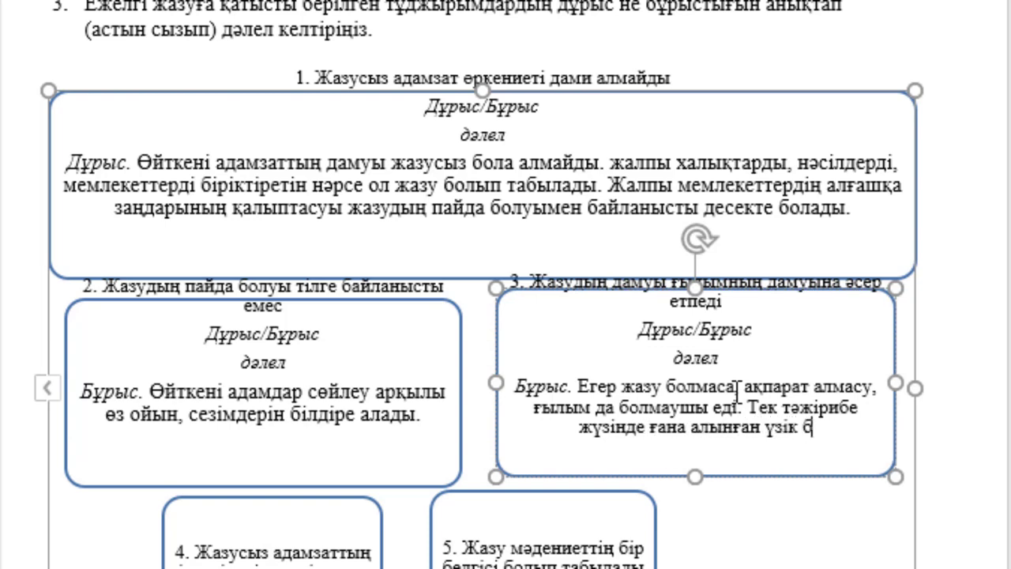
type("ілімдер")
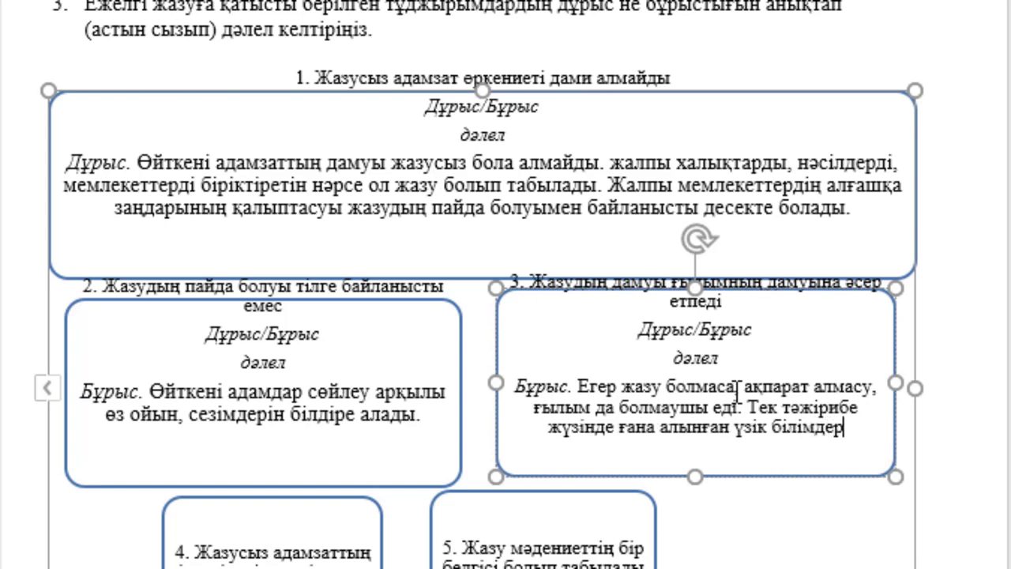
type(" ғана б")
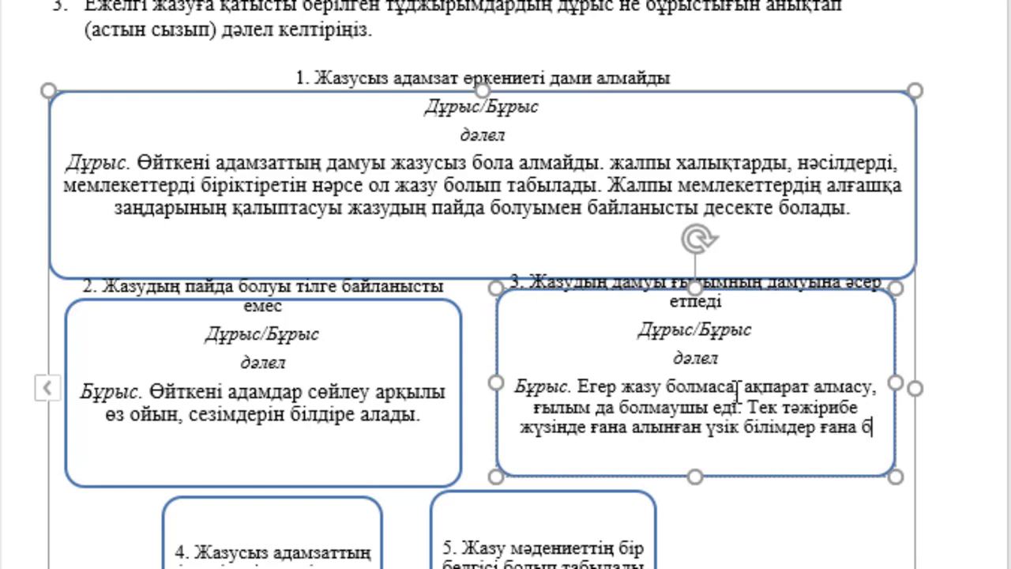
type("олатын еді.")
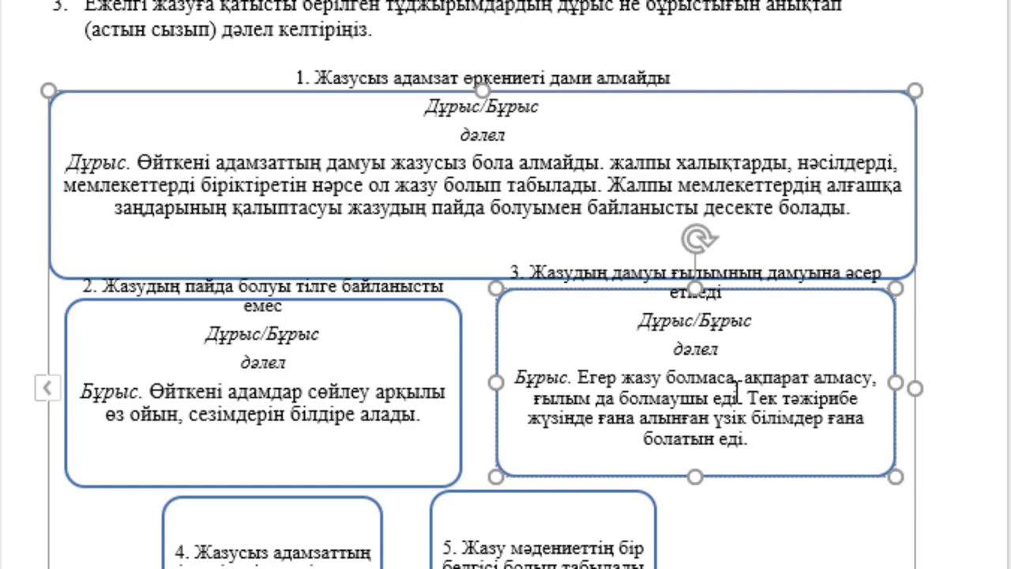
Step: Widen diagram boxes 5 and 4 to the right
scroll(616, 356, "down", 2)
scroll(616, 356, "down", 2)
left_click(638, 413)
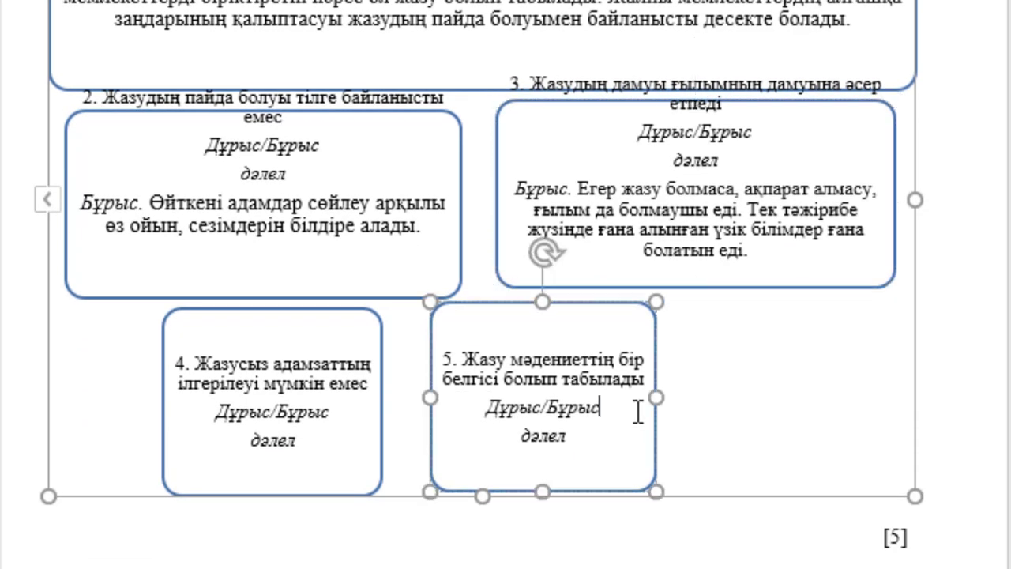
mouse_move(655, 418)
left_mouse_down()
mouse_move(824, 427)
mouse_move(891, 391)
left_mouse_up()
left_click(189, 425)
left_click_drag(384, 400, 439, 395)
Step: Remove box 2's trailing blank lines and start a new line under дәлел in box 4
left_click(382, 254)
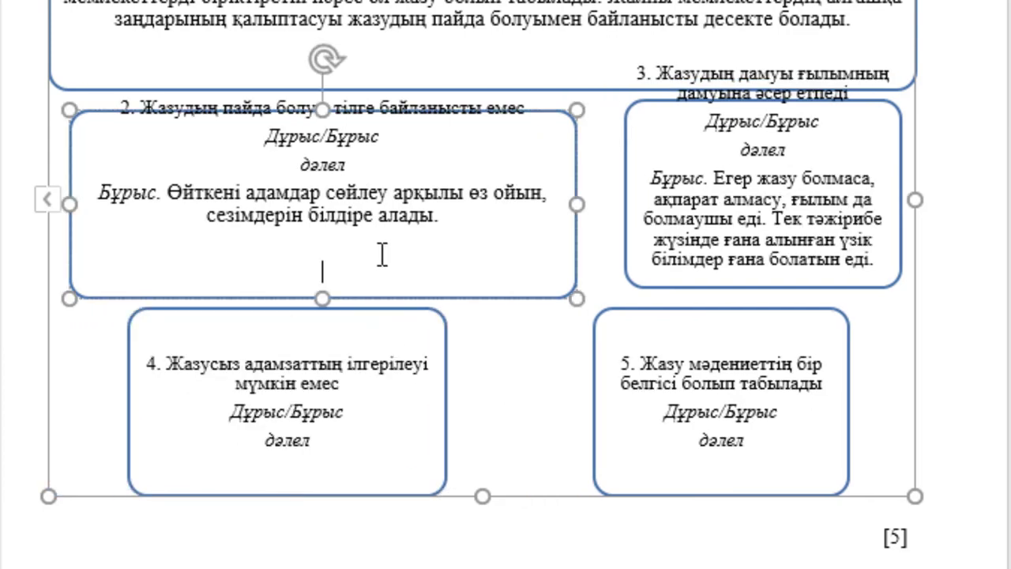
key("BackSpace")
key("BackSpace")
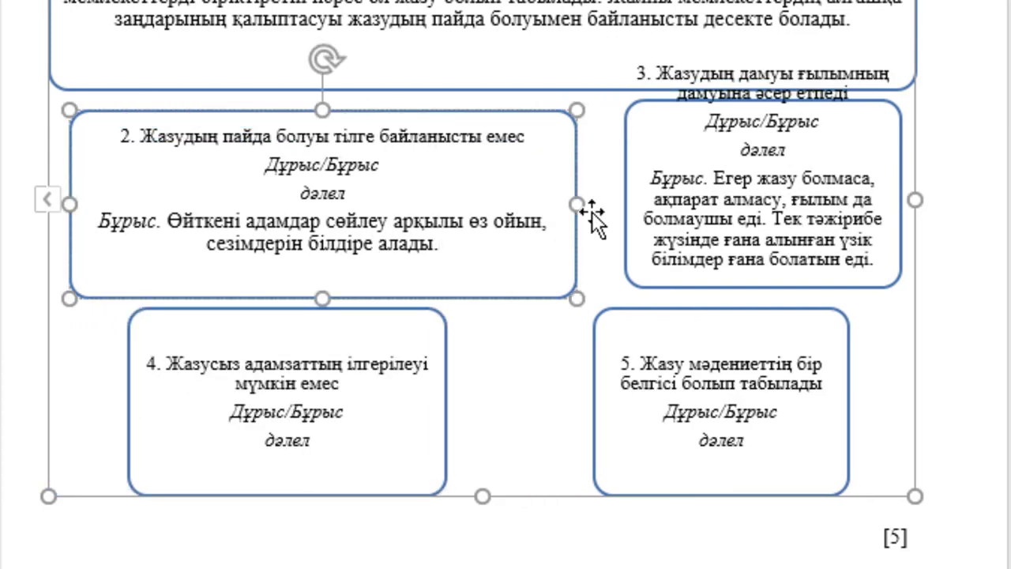
left_click(258, 387)
left_click(332, 442)
key("Return")
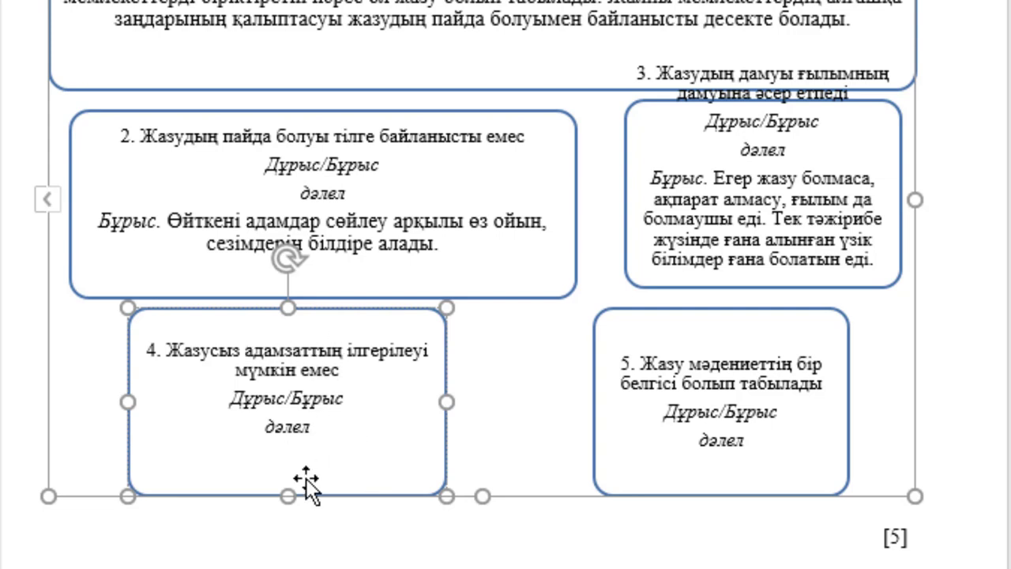
Step: Begin box 4's answer 'Дұрыс. Білімде, ғылым да', adding the missing comma
type("Д")
type("ұрыс")
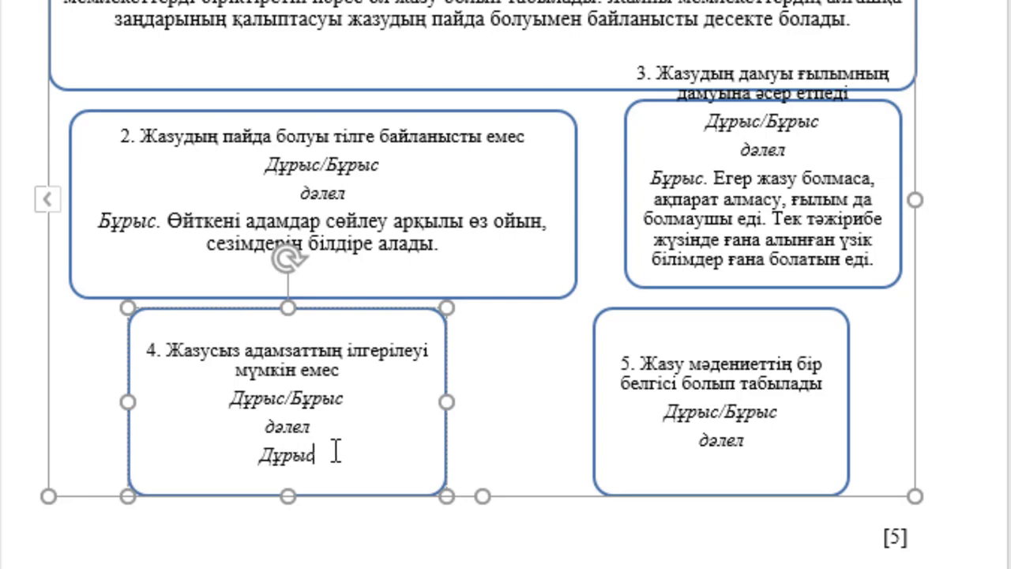
type(". ")
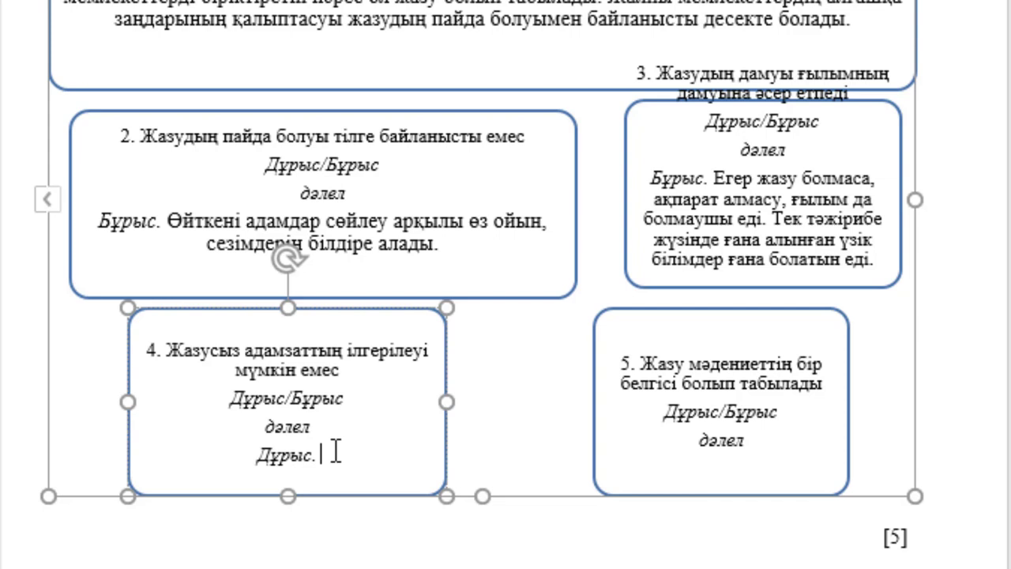
type("Б")
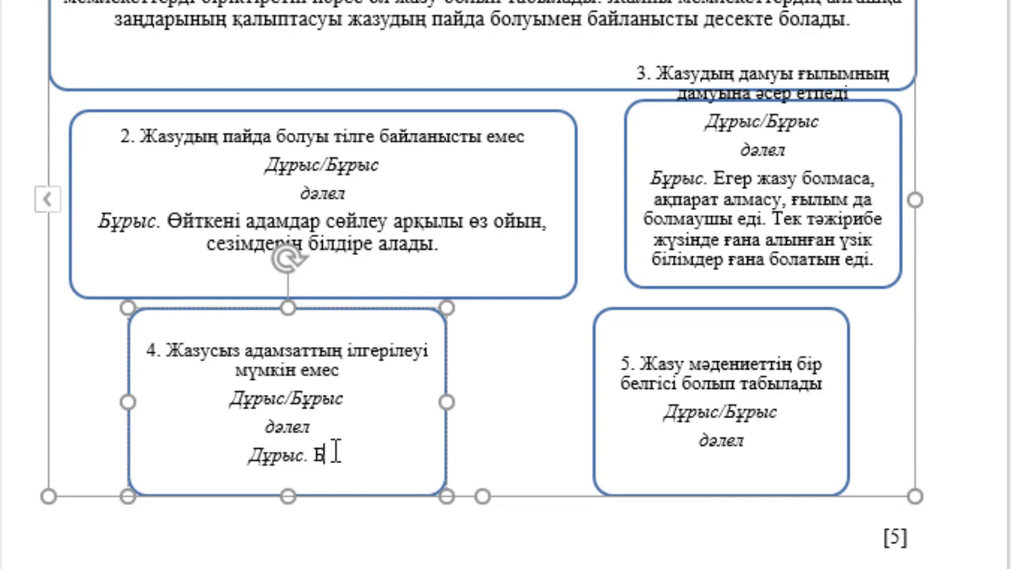
type("ілім")
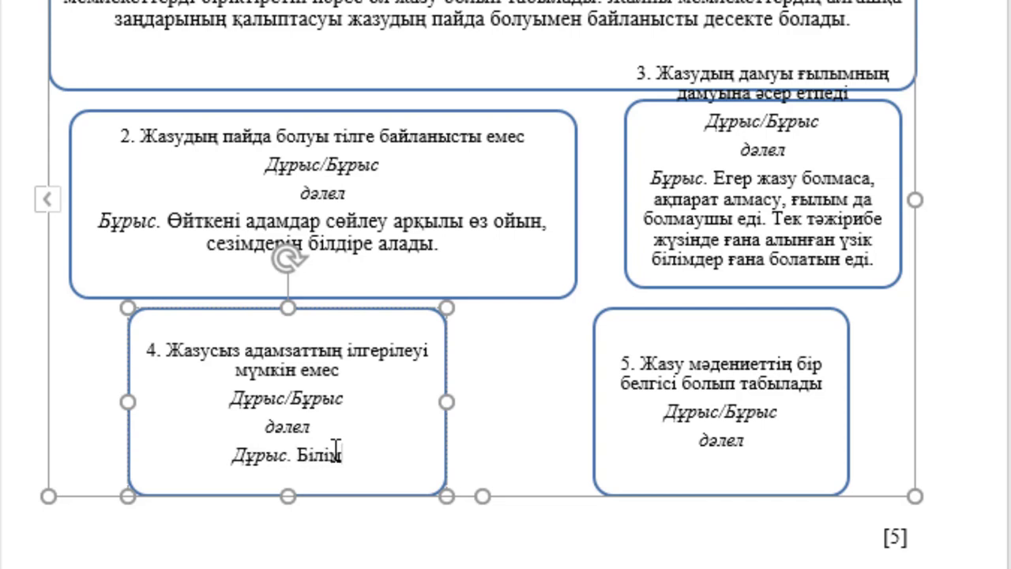
type("де ғы")
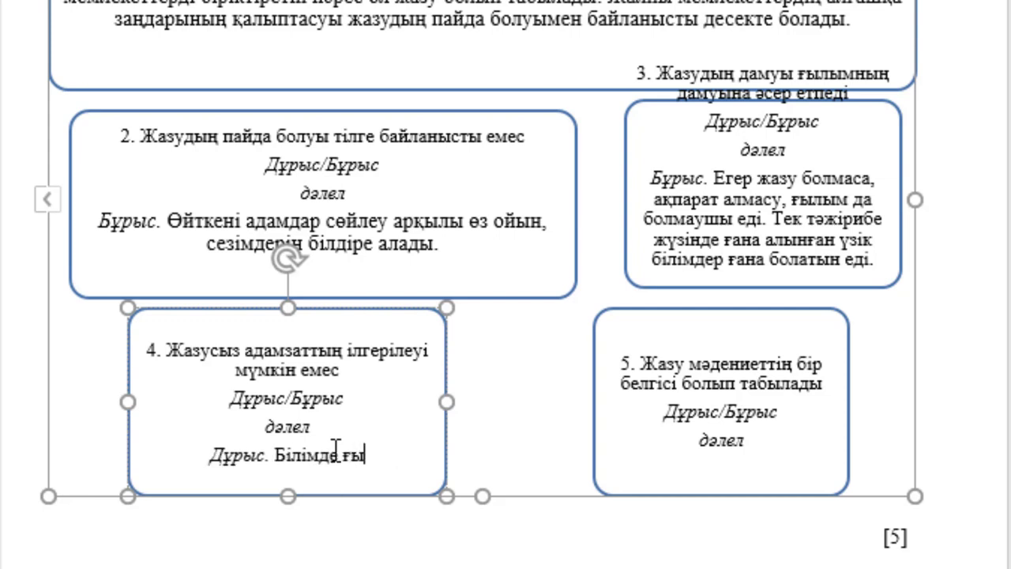
type("лым да")
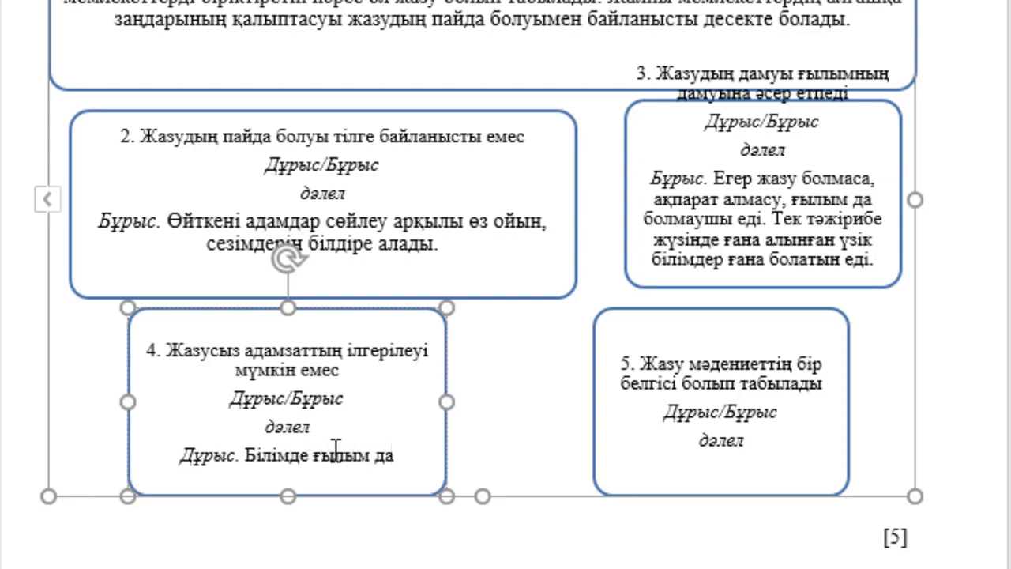
left_click(290, 456)
left_click(312, 457)
type(",")
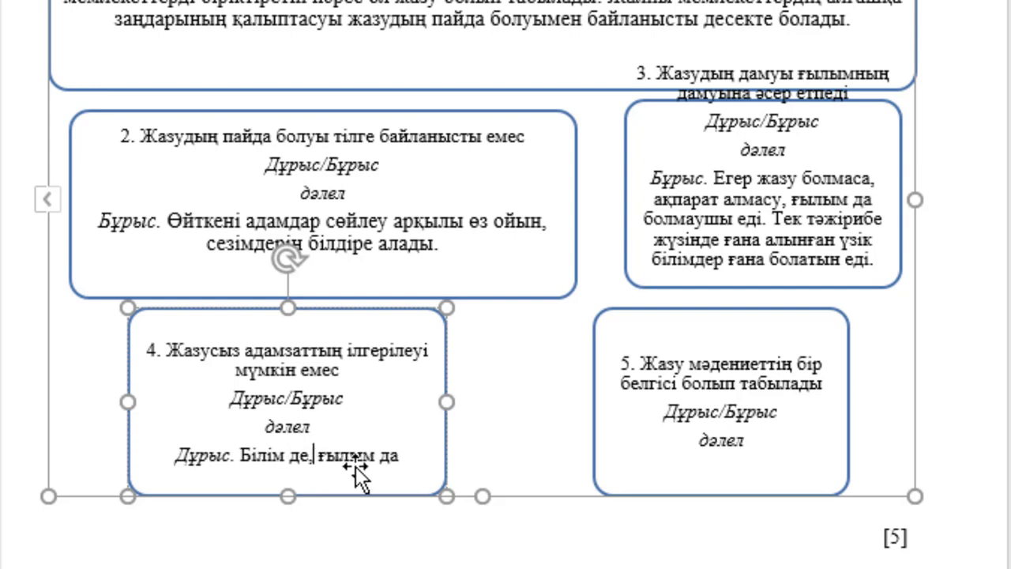
left_click(402, 455)
Step: Finish box 4's justification, ending 'ал ғылымсыз ілгерілеу мүмкін емес.'
type("жазусыз")
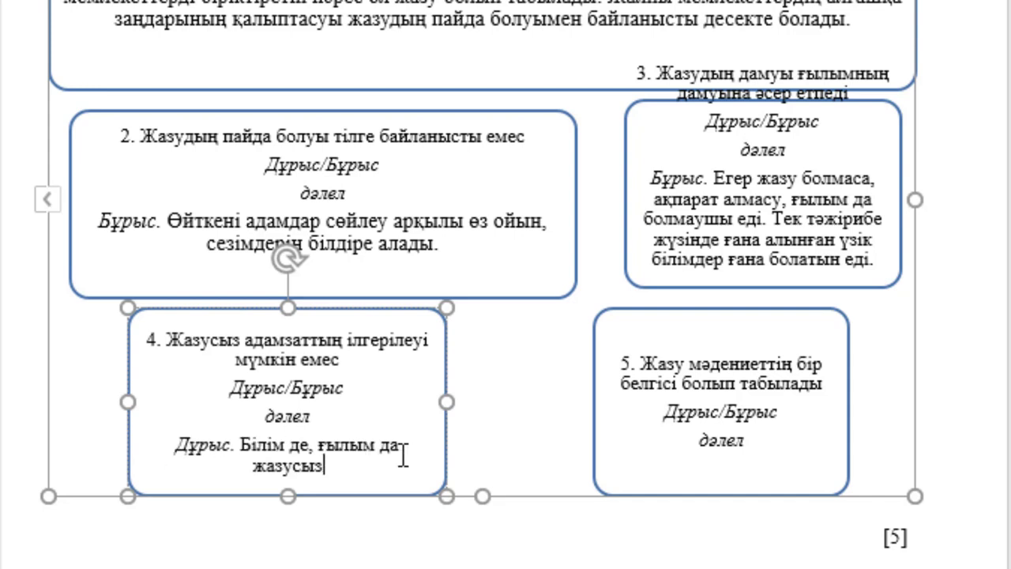
type(" дамымайтын")
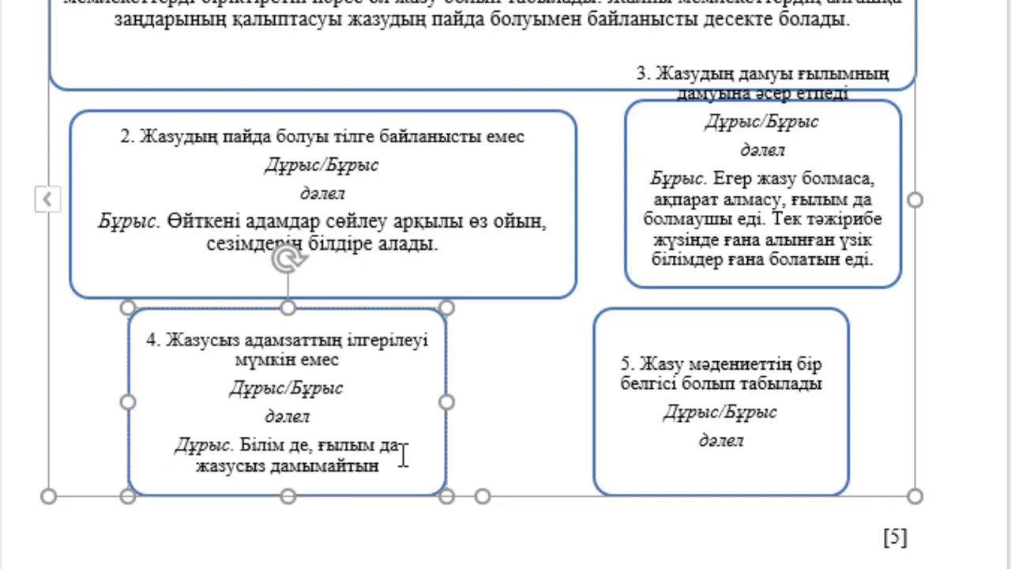
type("дай")
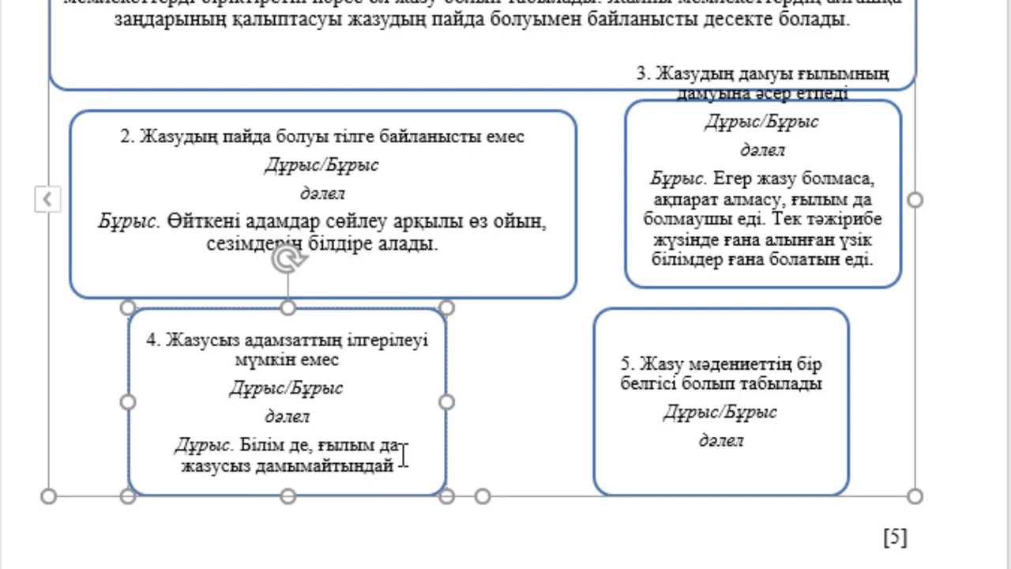
type(".")
type("ол")
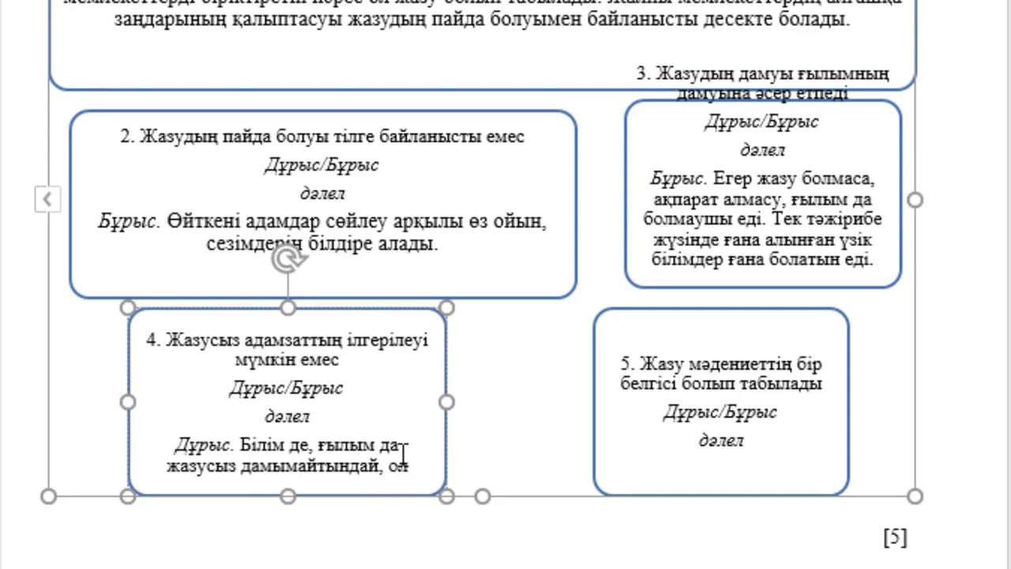
type(" сақталмас")
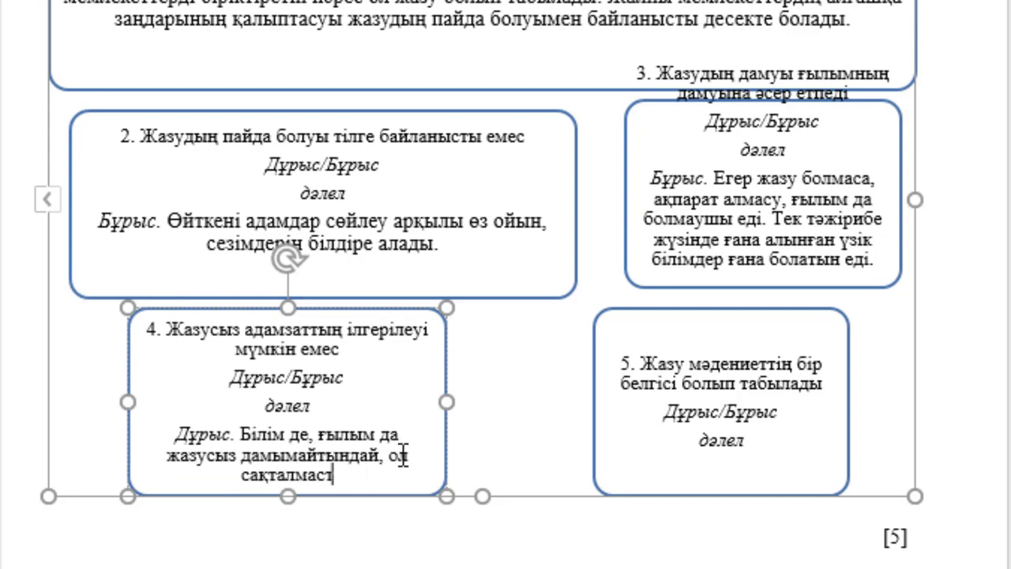
type("та еді ")
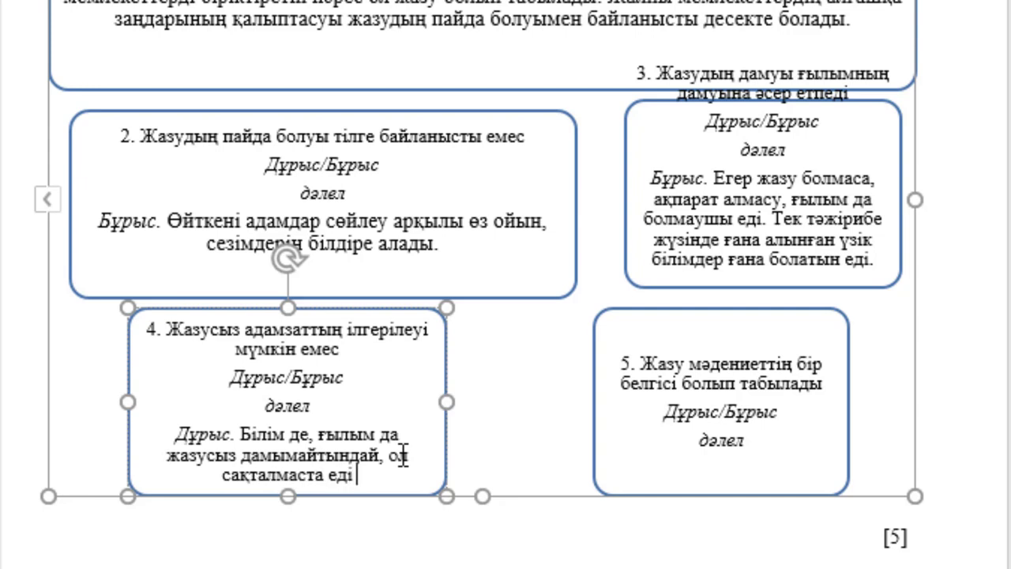
type("жазу")
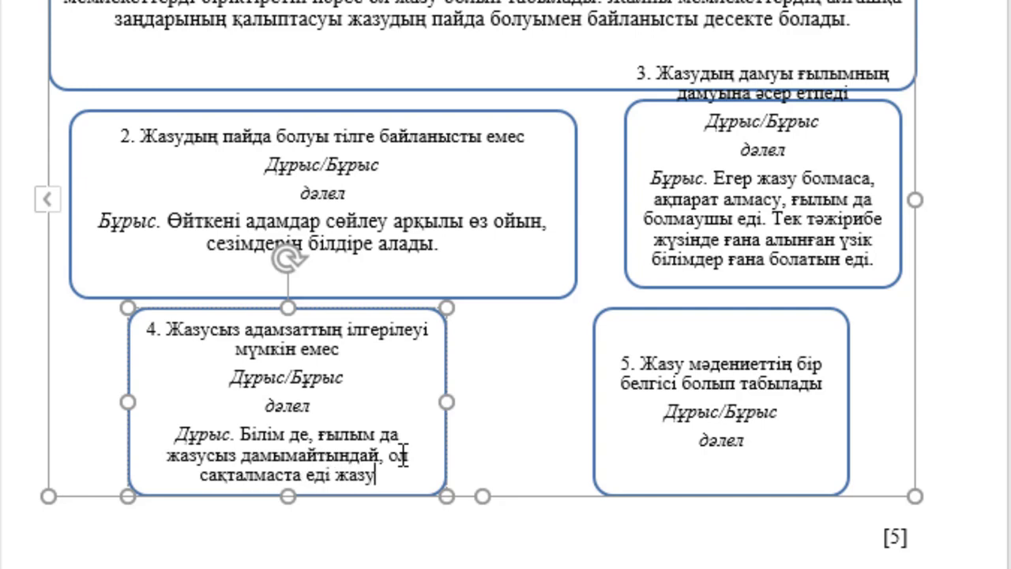
type("сыз.")
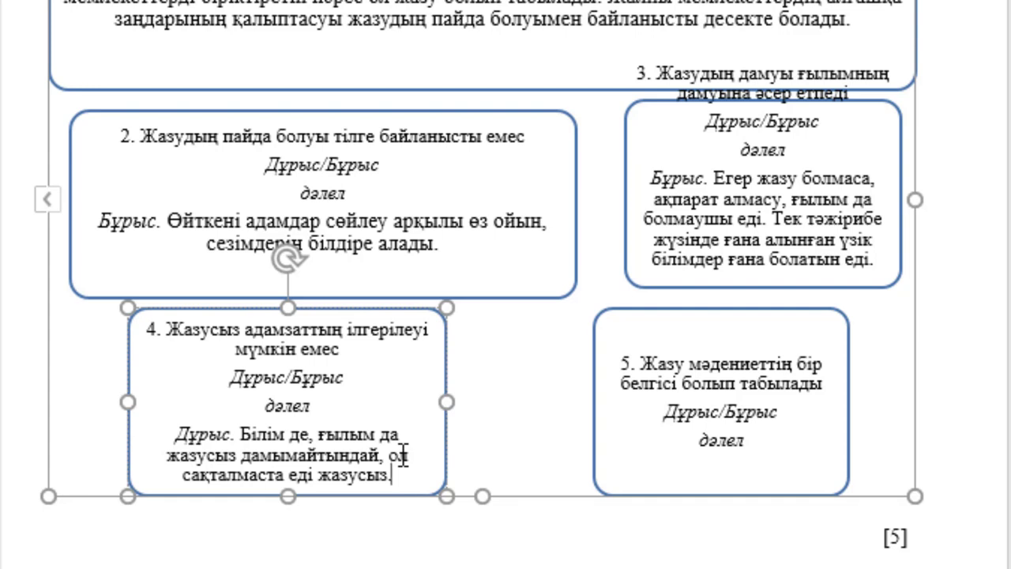
type(" Жи")
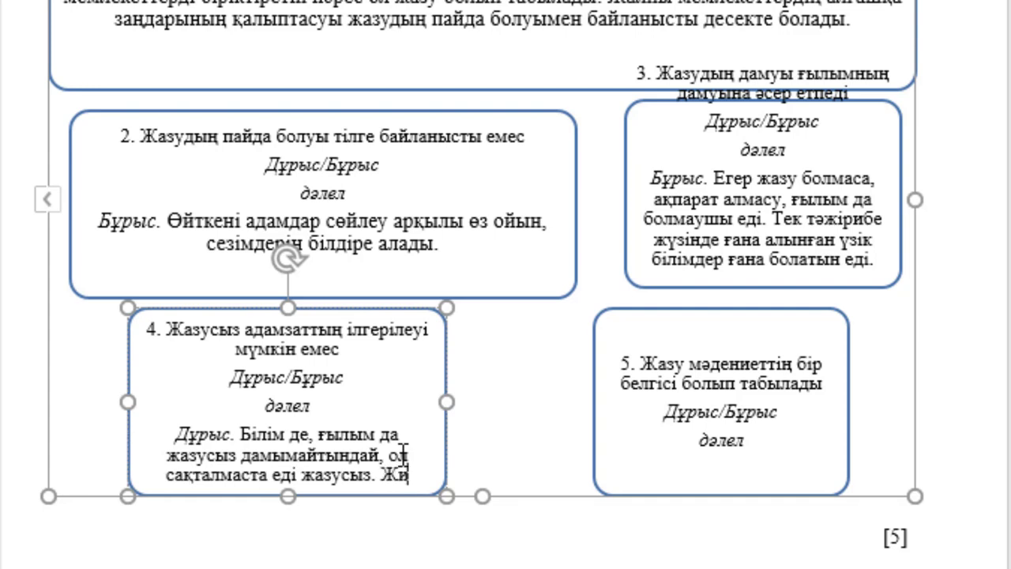
type("нақталған т")
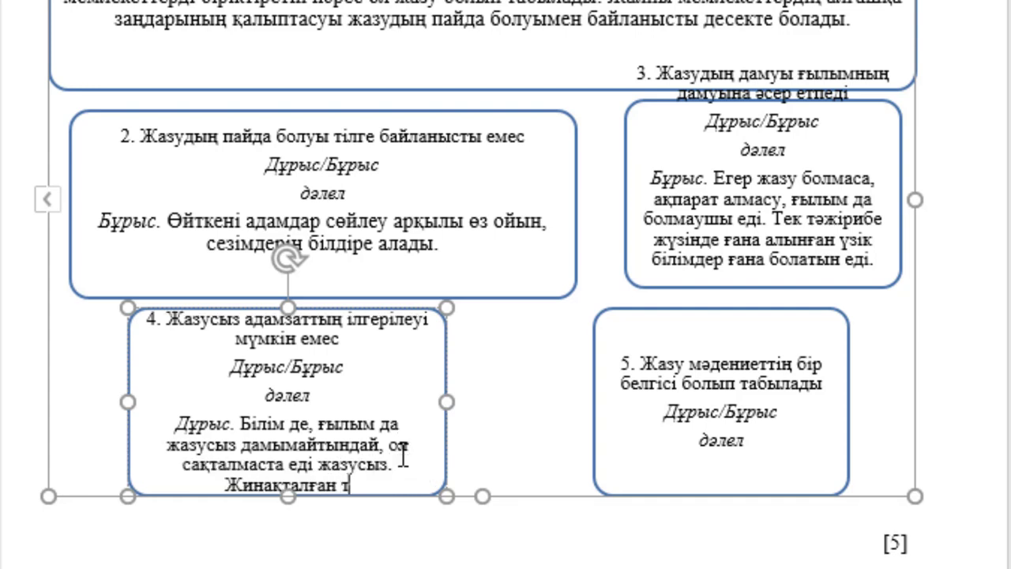
type("әжі")
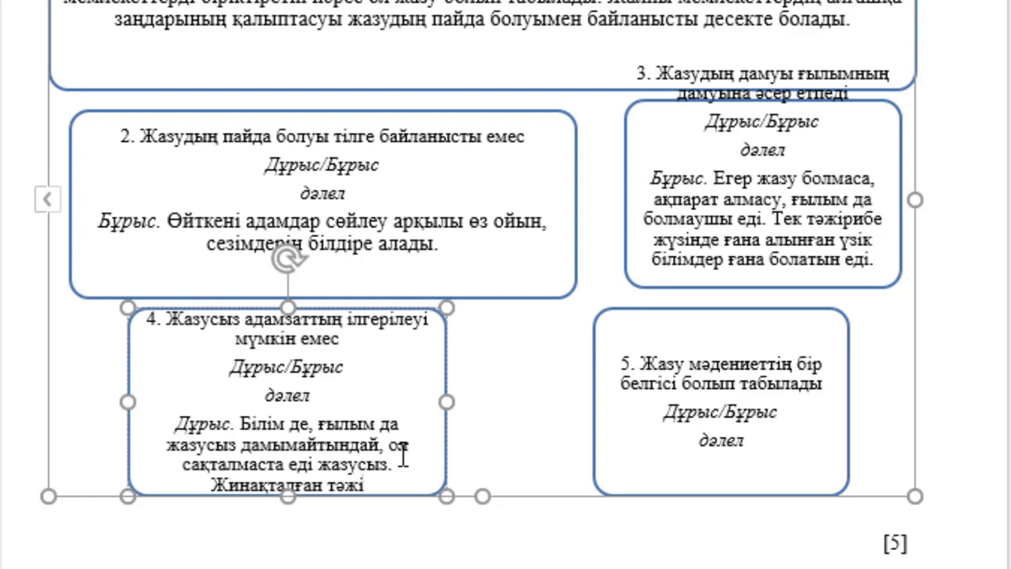
type("рибе")
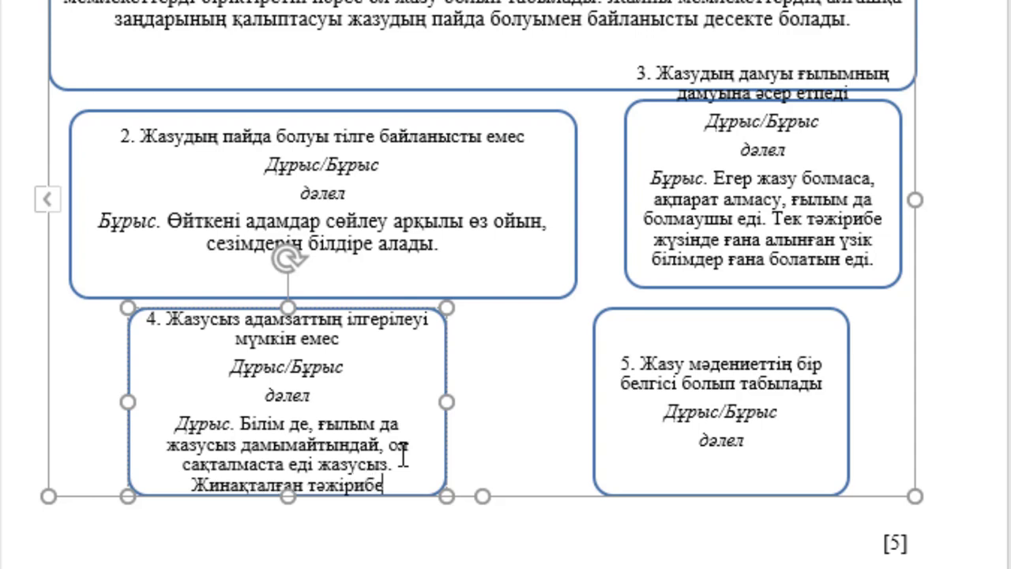
type("ні, ")
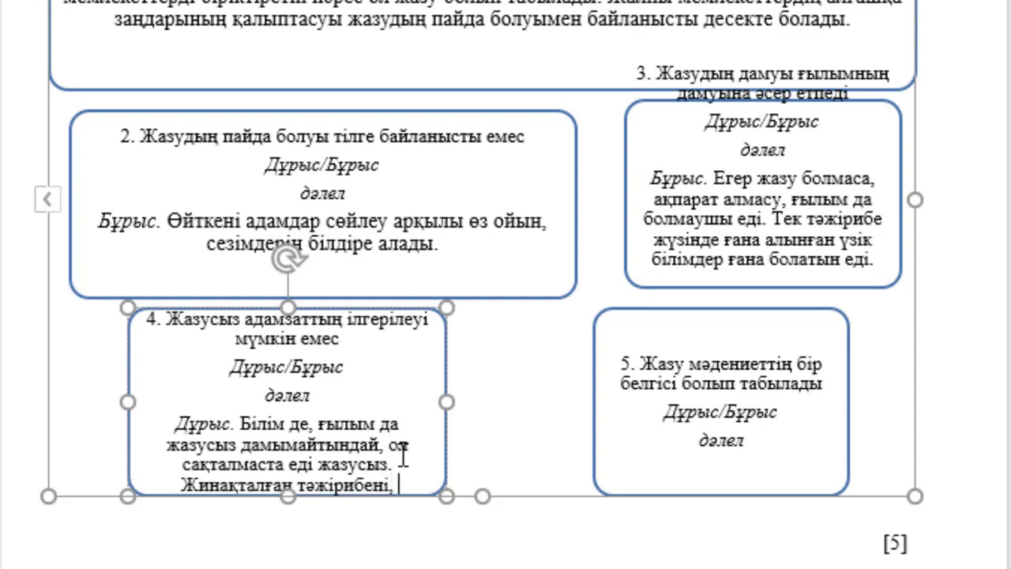
type("ғылымды")
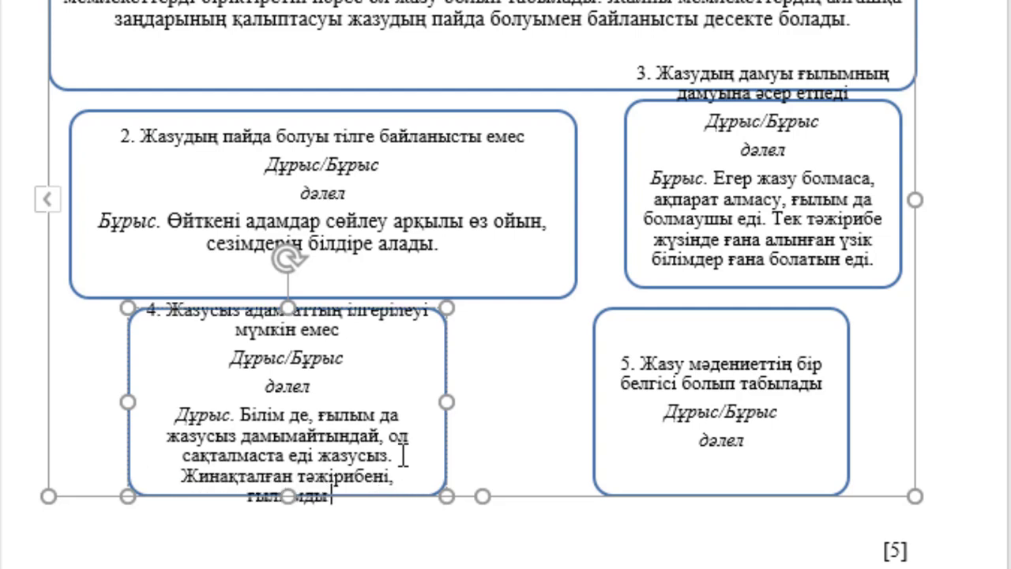
type(" дәріптеу")
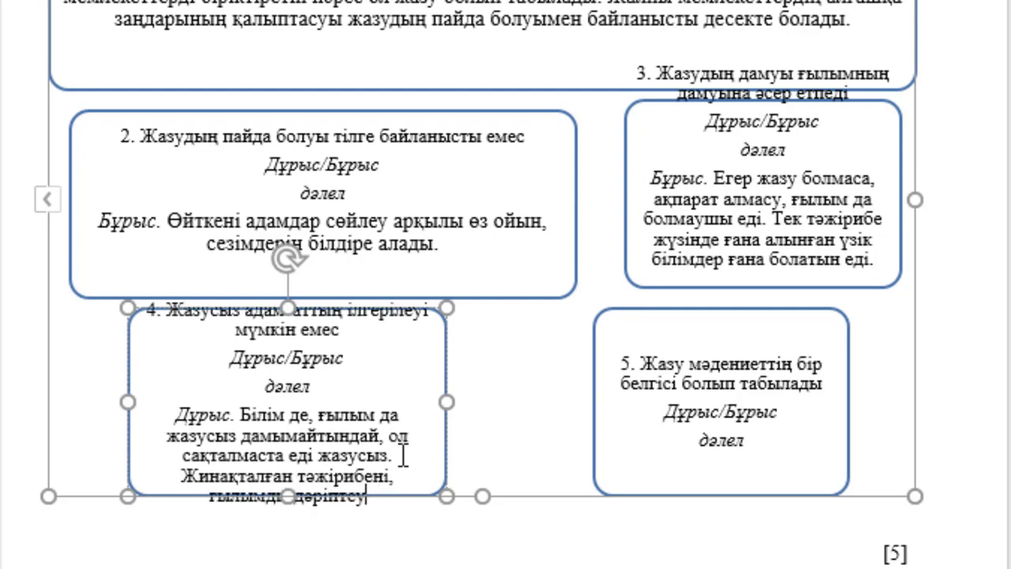
type(",")
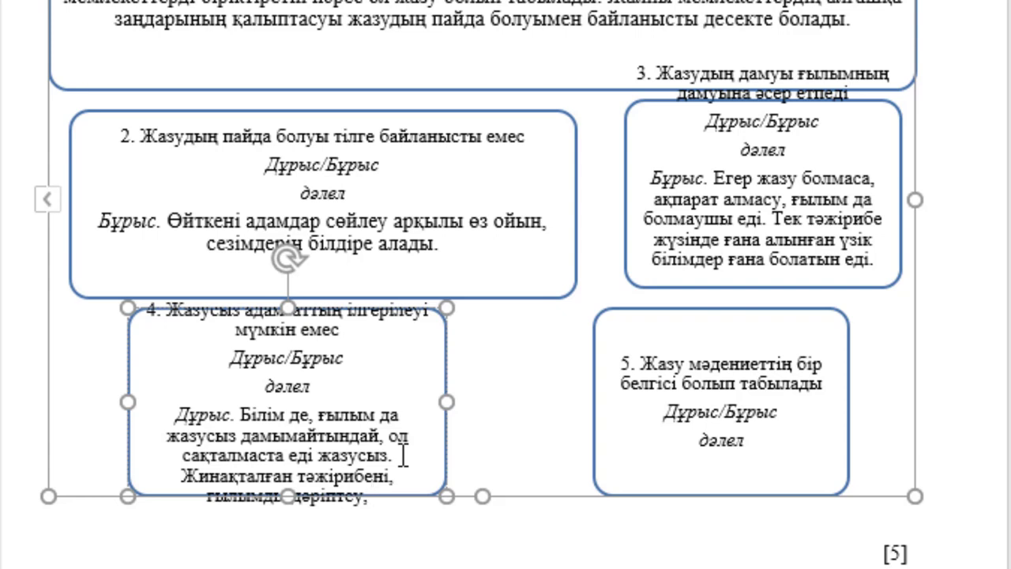
key("BackSpace")
key("BackSpace")
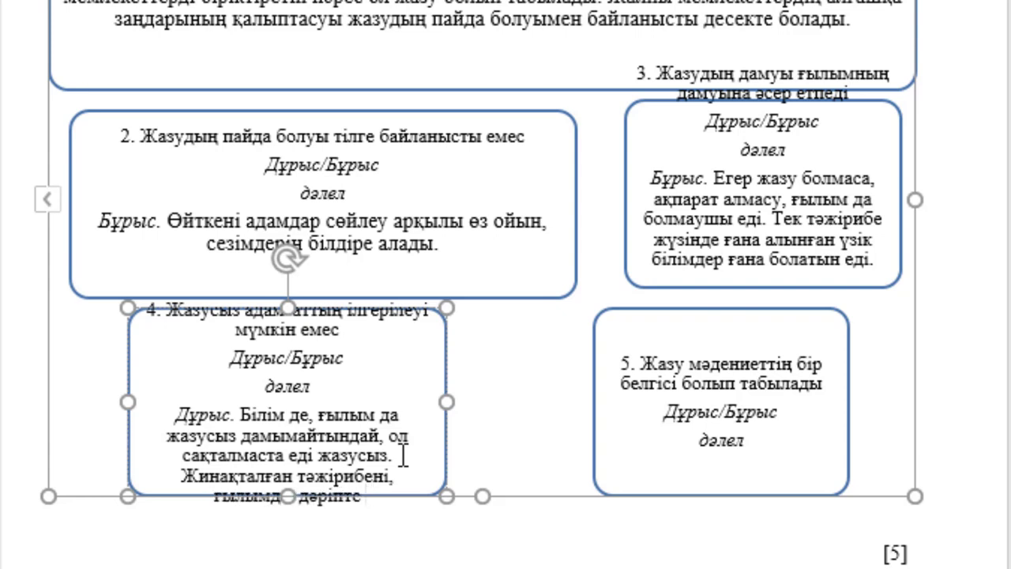
type("у болмас")
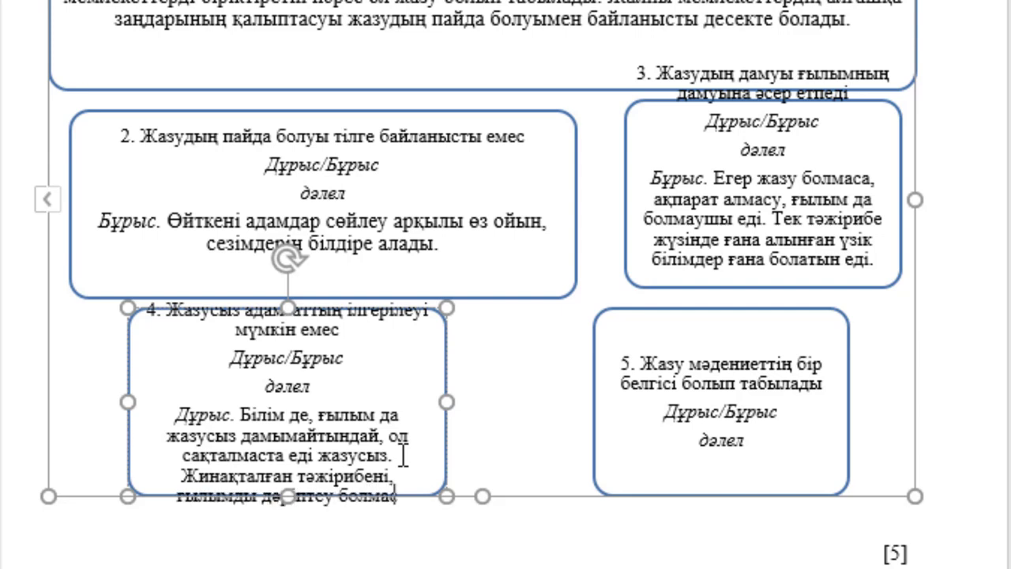
type(" еді")
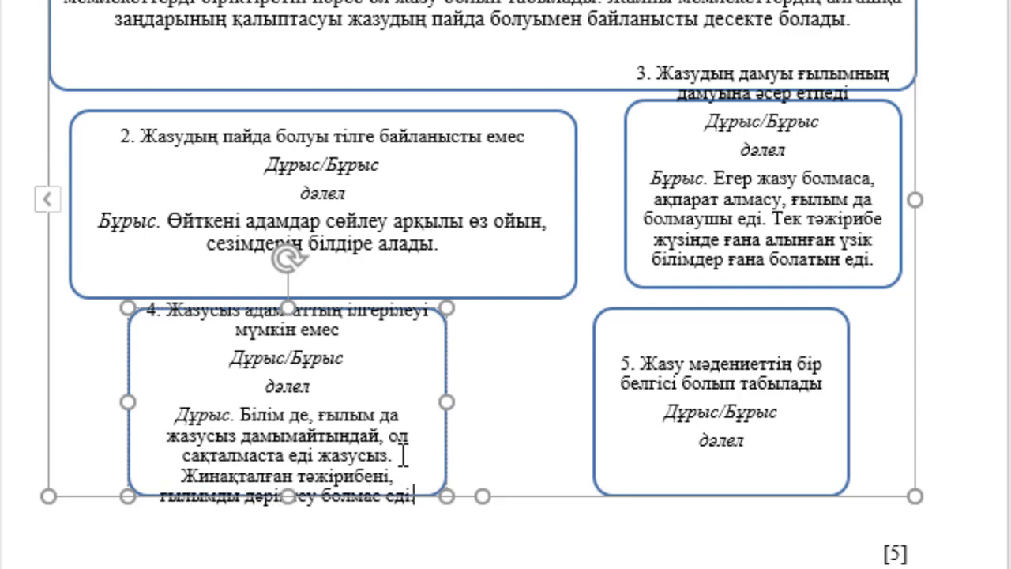
type(". ал")
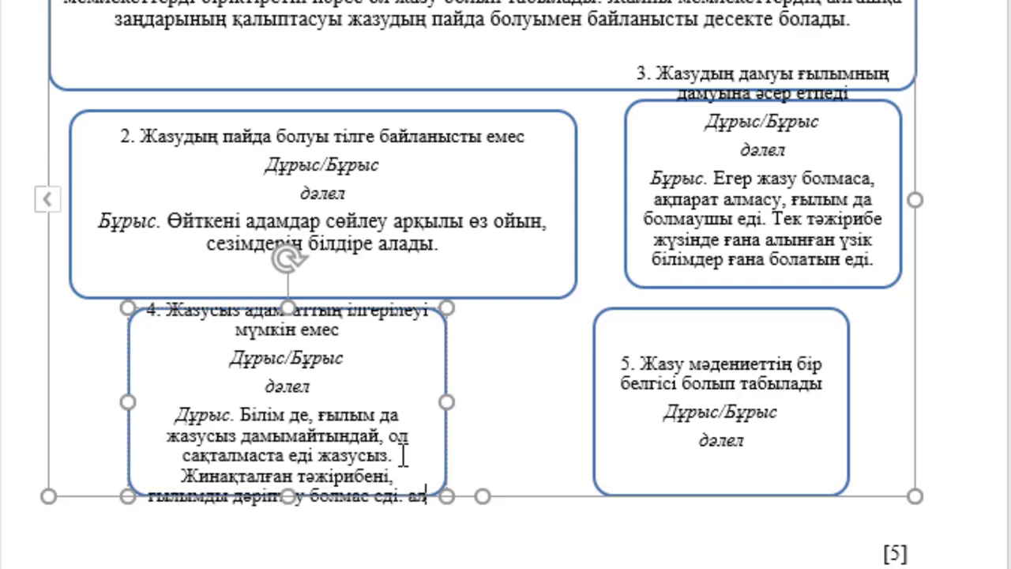
type(" ғылымсыз")
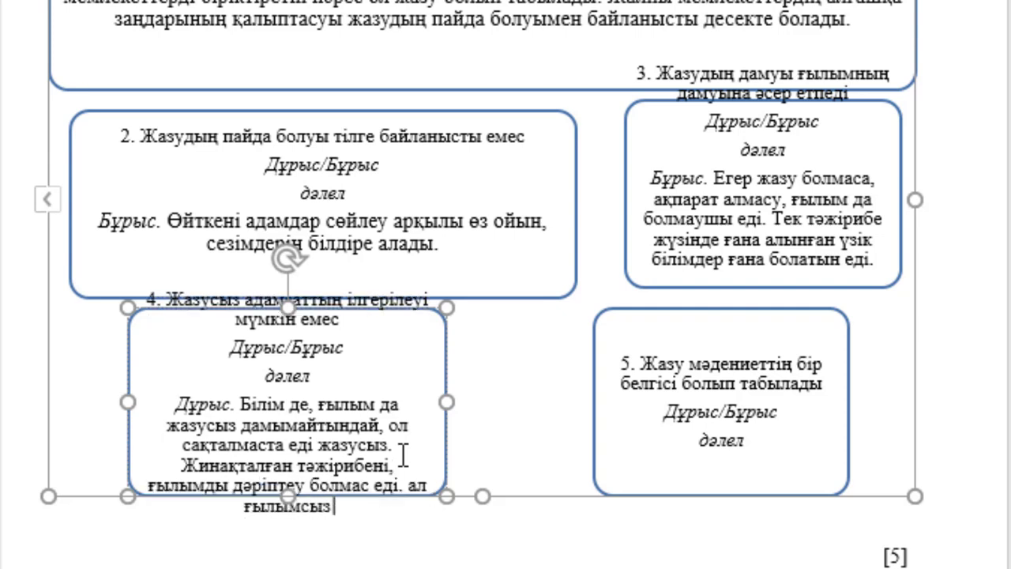
type(" ілгеріде")
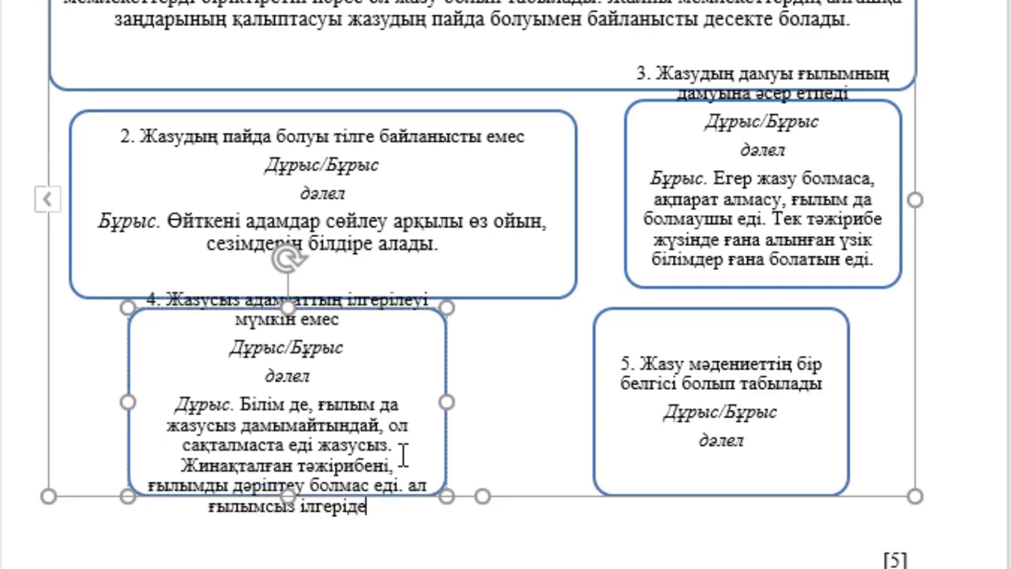
key("BackSpace")
key("BackSpace")
type("леу м")
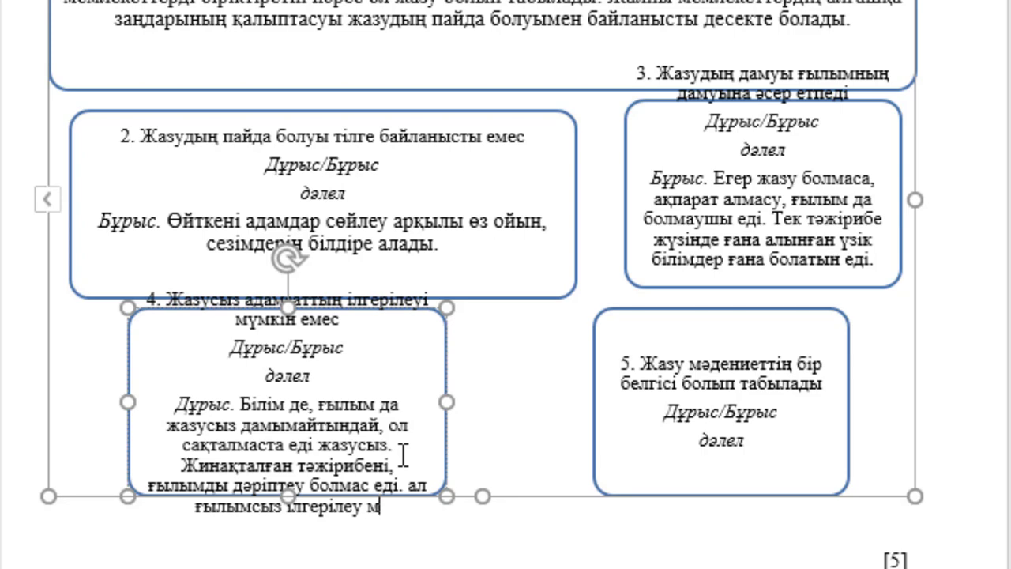
type("үмкін емес.")
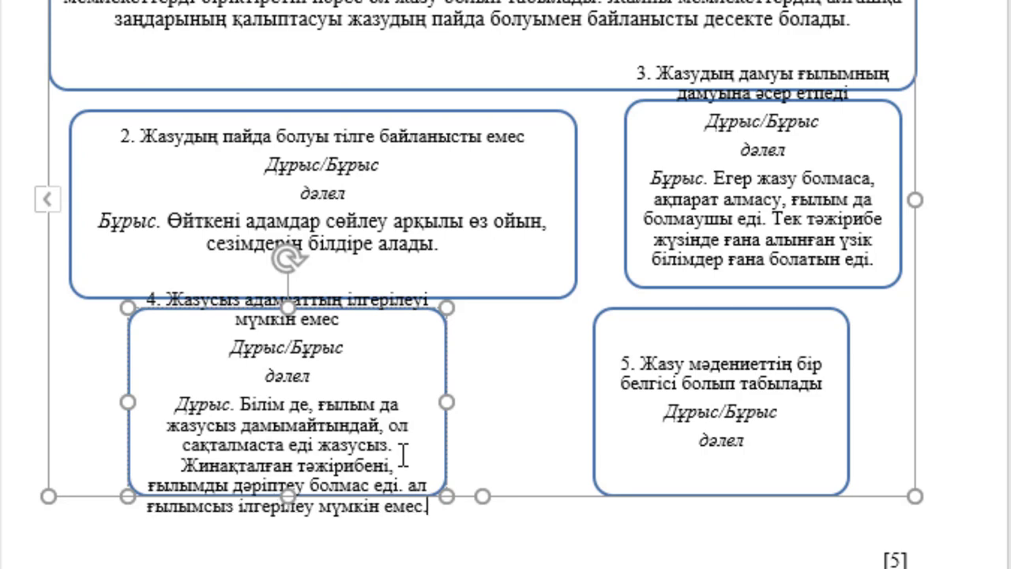
Step: Widen boxes 4 and 5 and stretch the whole diagram's frame to the right
mouse_move(444, 406)
left_mouse_down()
mouse_move(480, 398)
mouse_move(647, 403)
left_mouse_up()
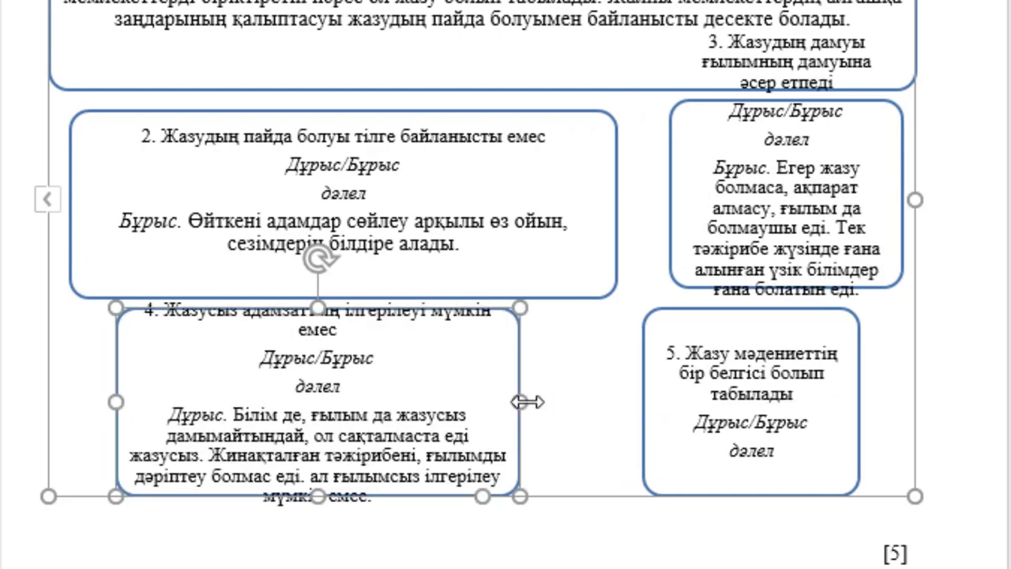
left_click_drag(519, 402, 568, 402)
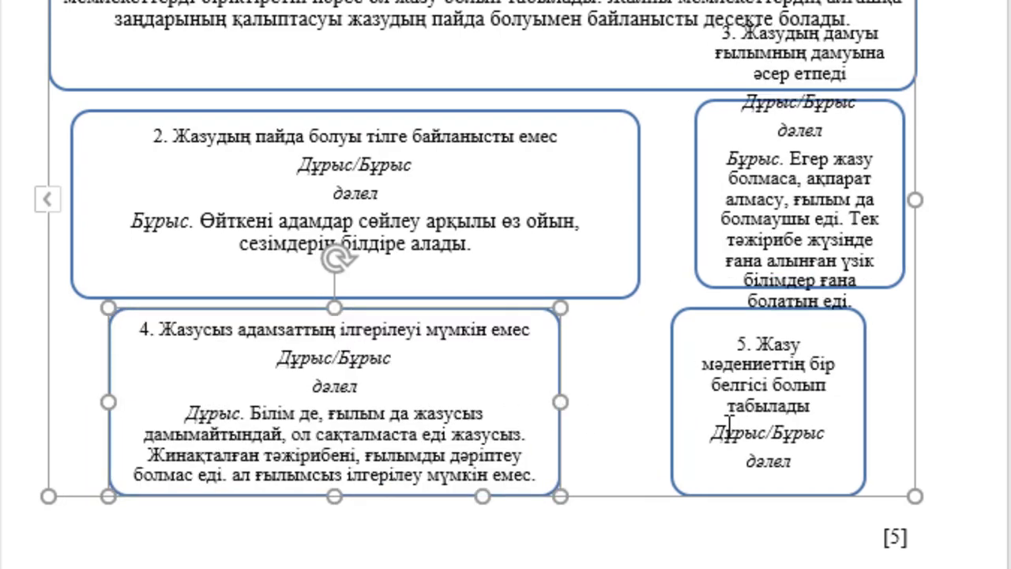
left_click(727, 428)
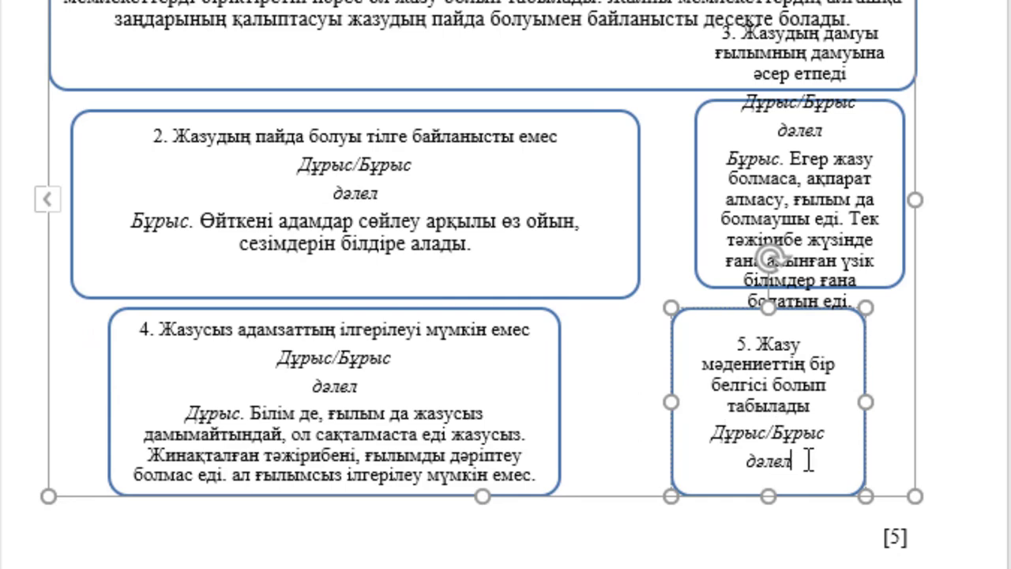
left_click_drag(671, 401, 591, 401)
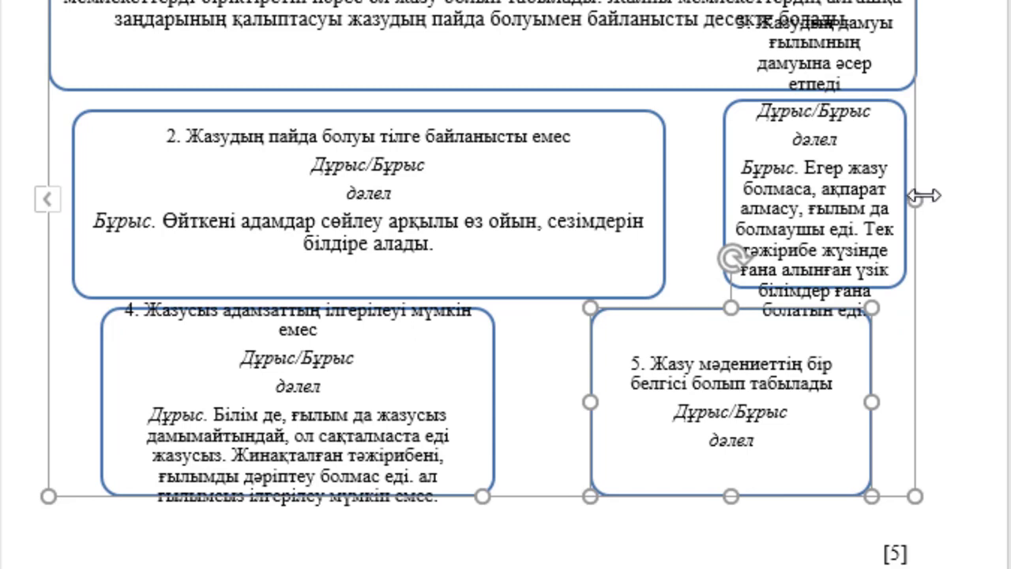
left_click_drag(915, 196, 967, 198)
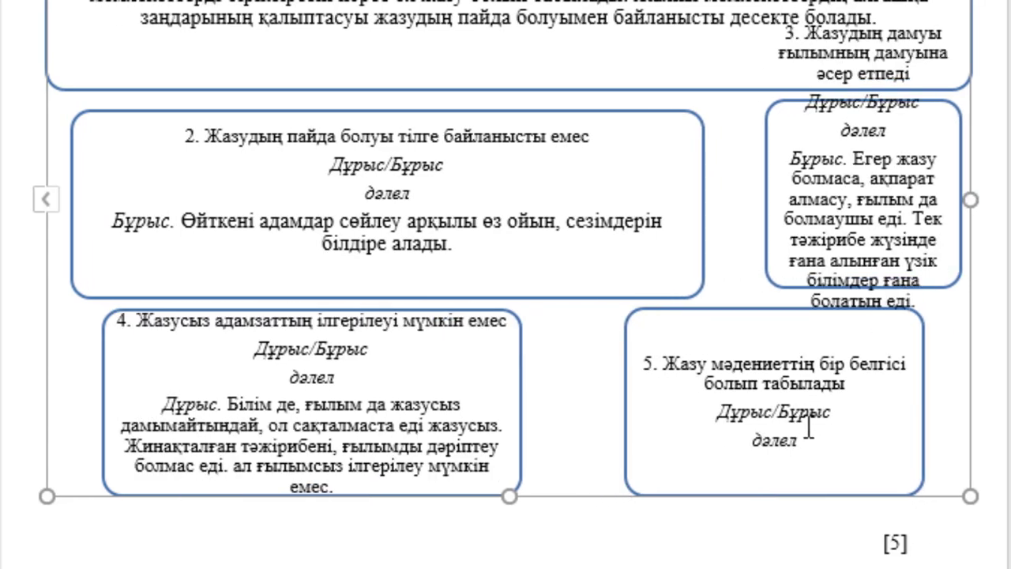
Step: Answer box 5 'Дұрыс.': writing marks a state's high culture; history and chronicles are written through it
left_click(809, 433)
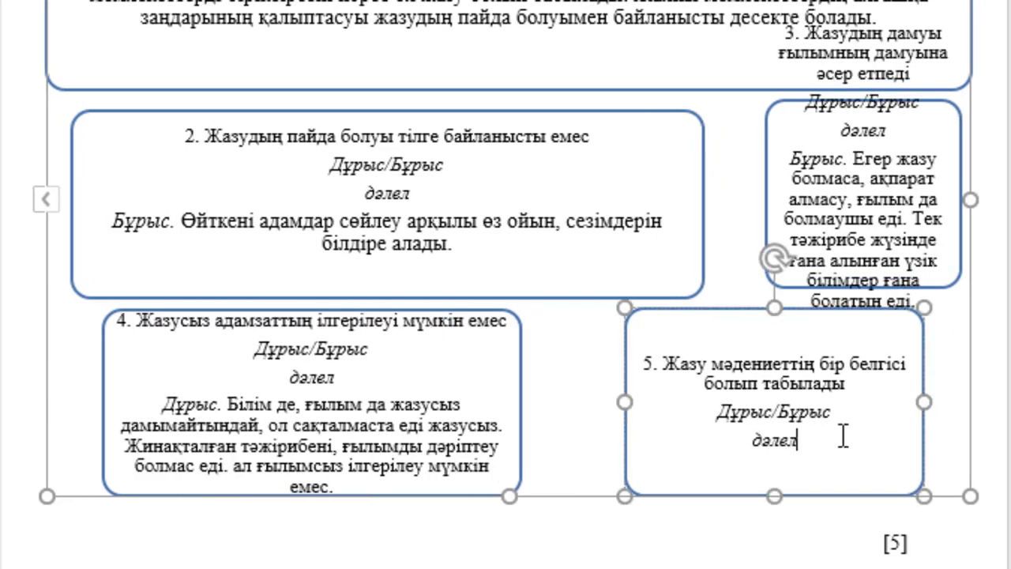
key("Return")
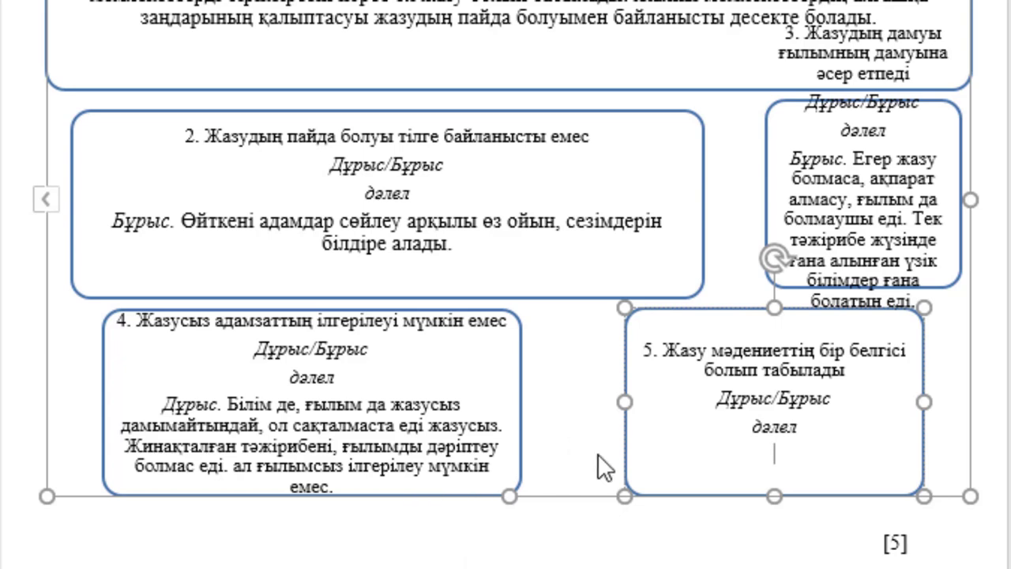
type("Дұр")
type("ыс.")
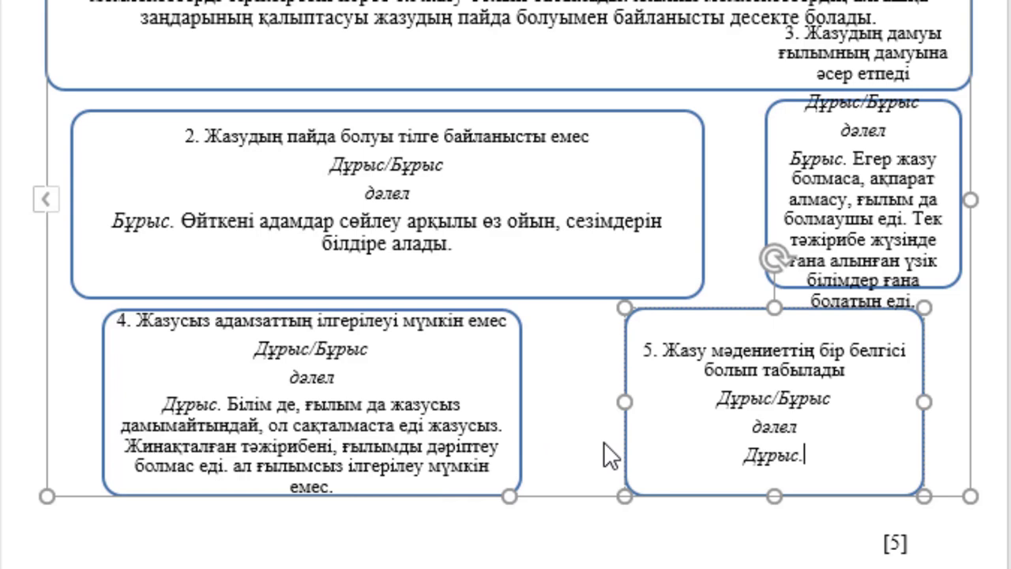
type(" Ж")
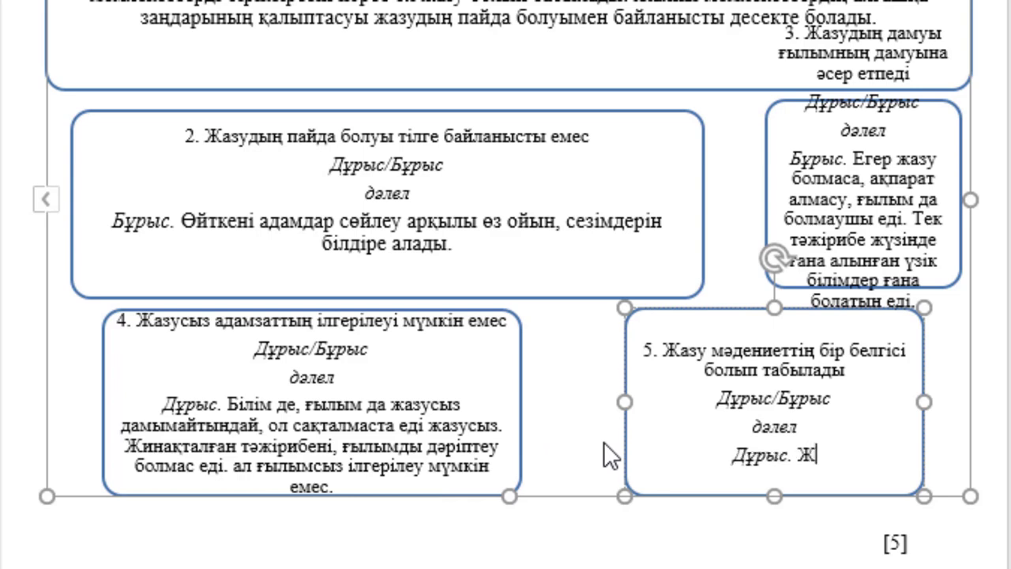
type("азудың")
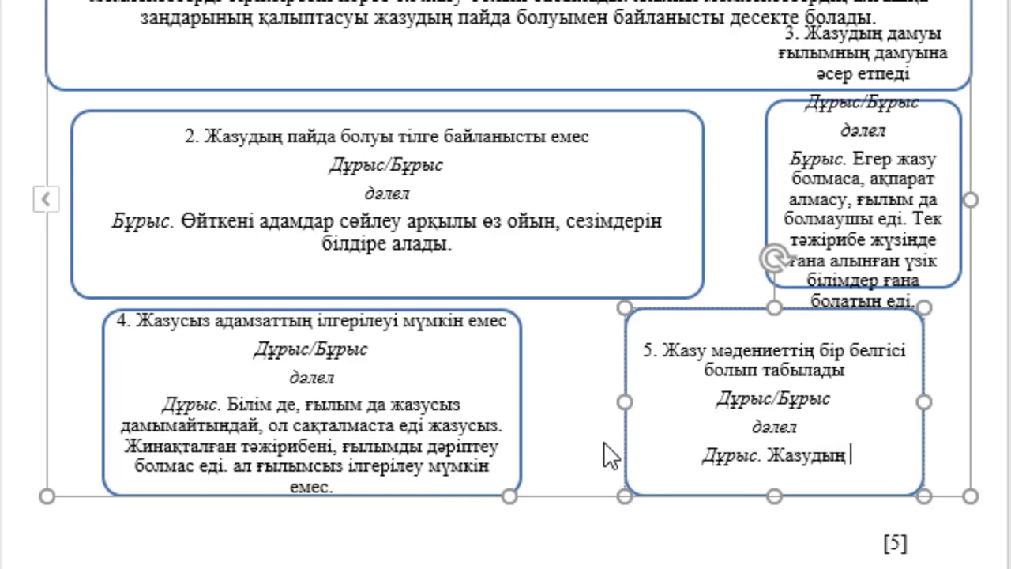
type(" жақс")
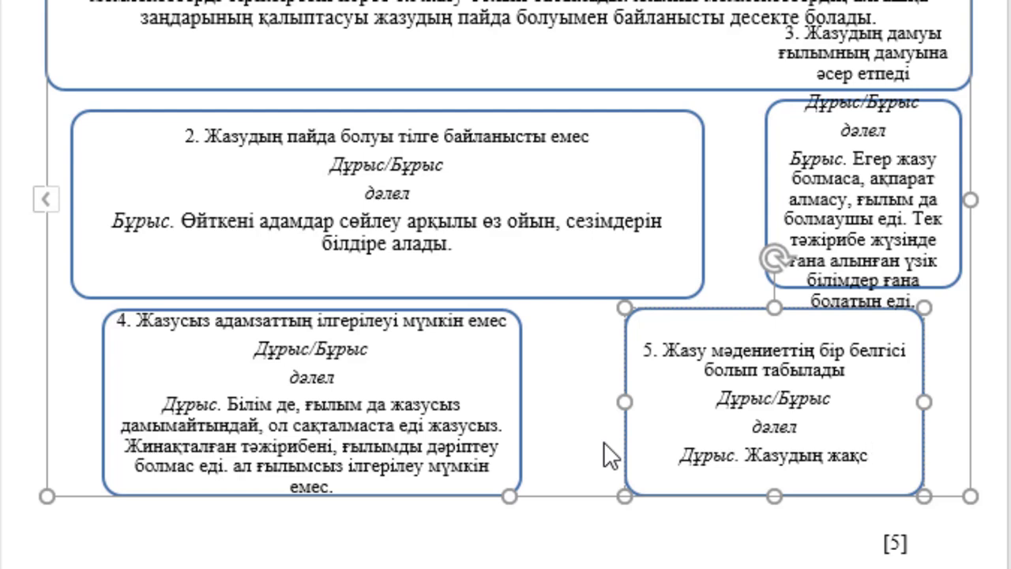
type("ы дамуы")
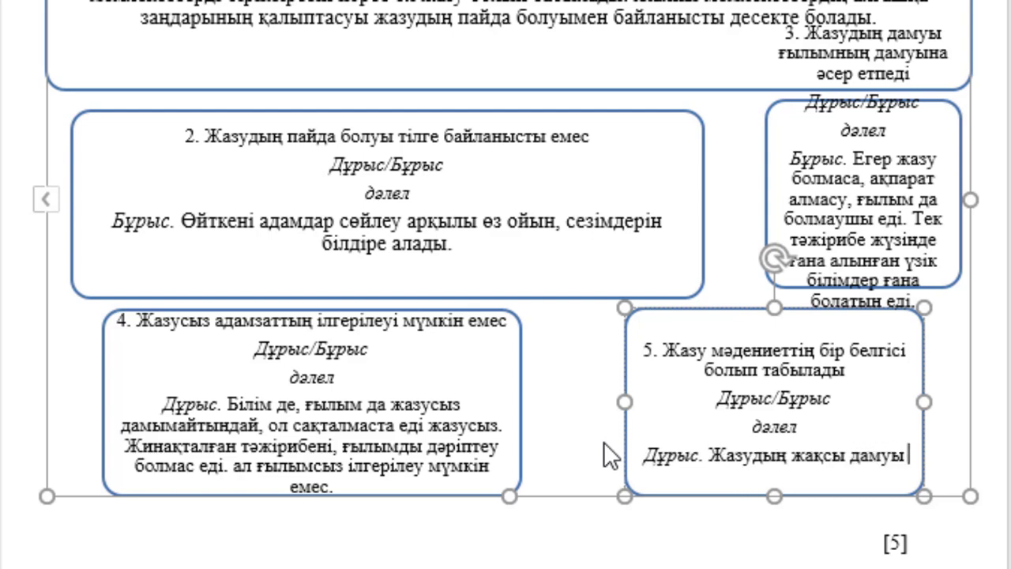
type(" ол мемле")
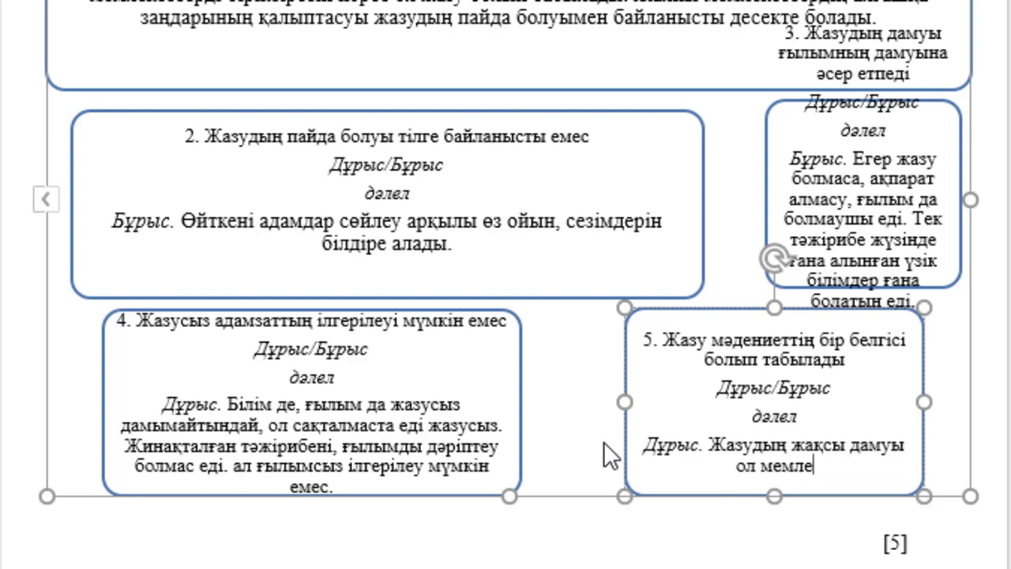
type("кеттің м")
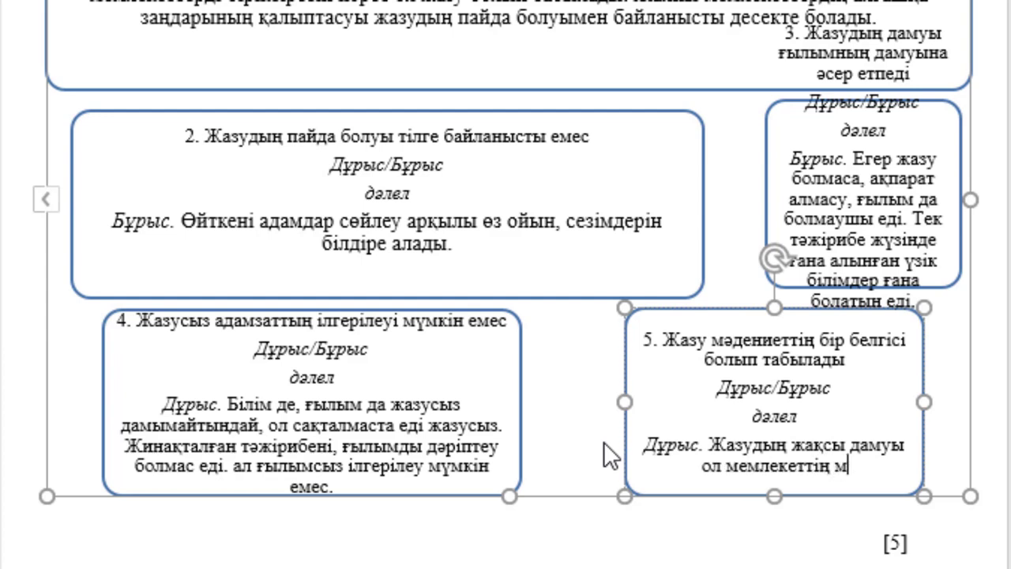
type("әдениетіні")
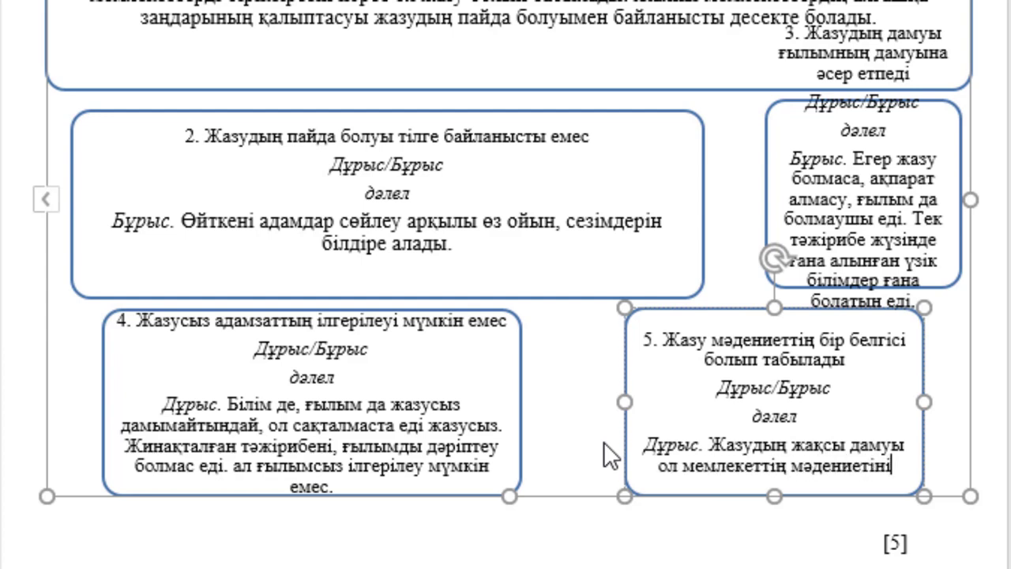
type("ң жоға")
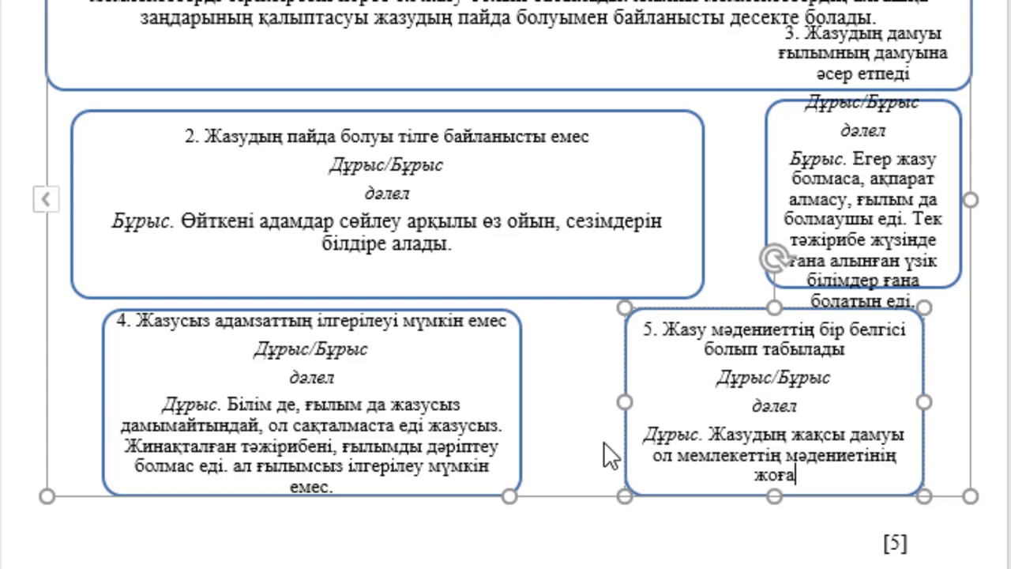
type("ры белгіс")
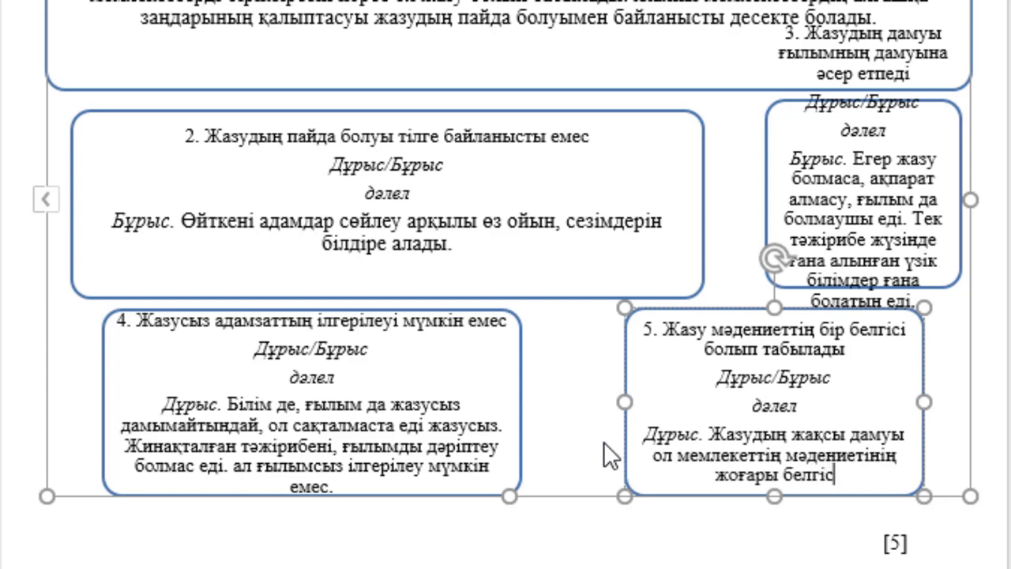
type("і болып та")
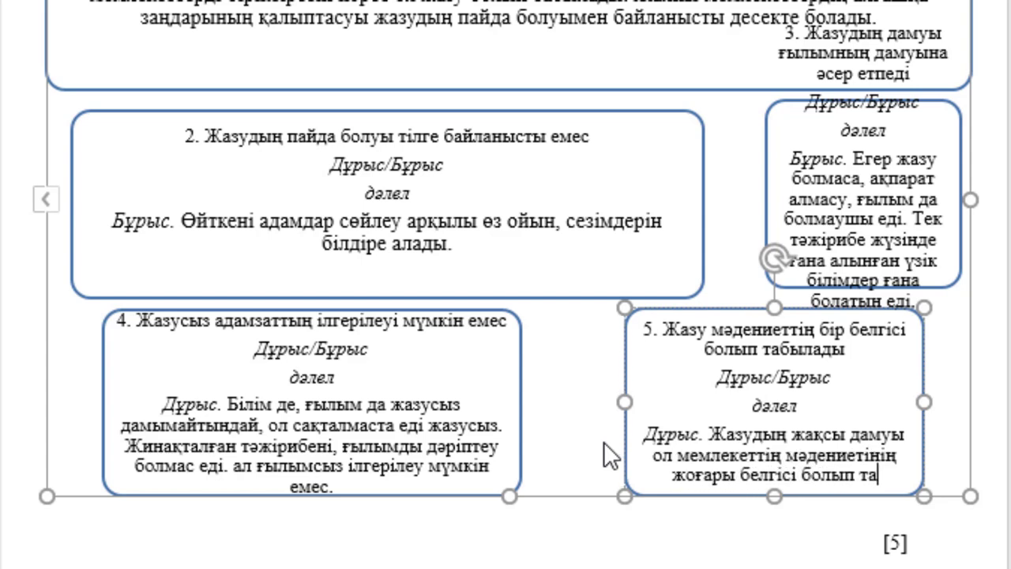
type("былады.")
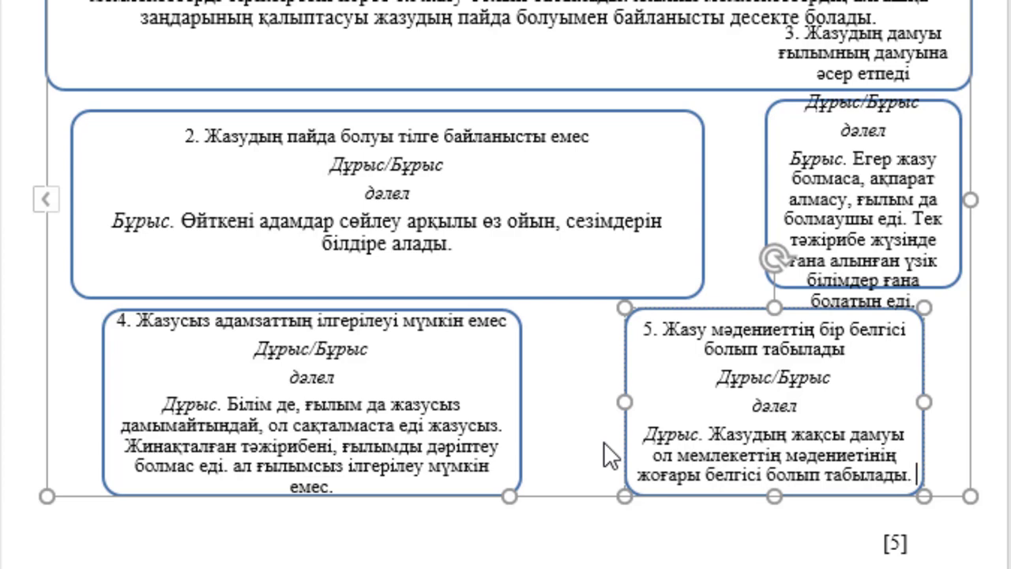
key("Return")
type("жазу арқылы")
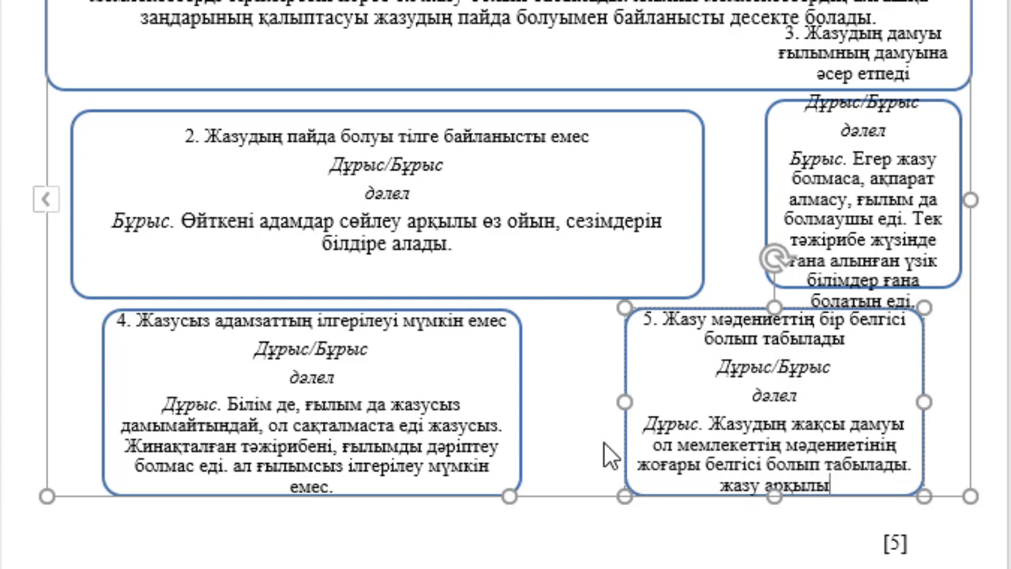
type(" тарих")
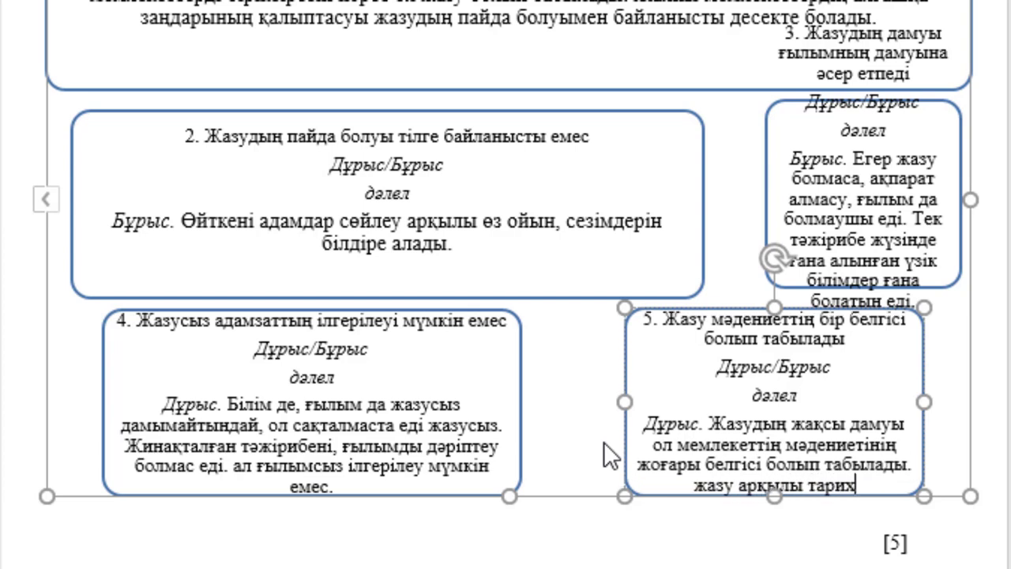
type(" жазылады")
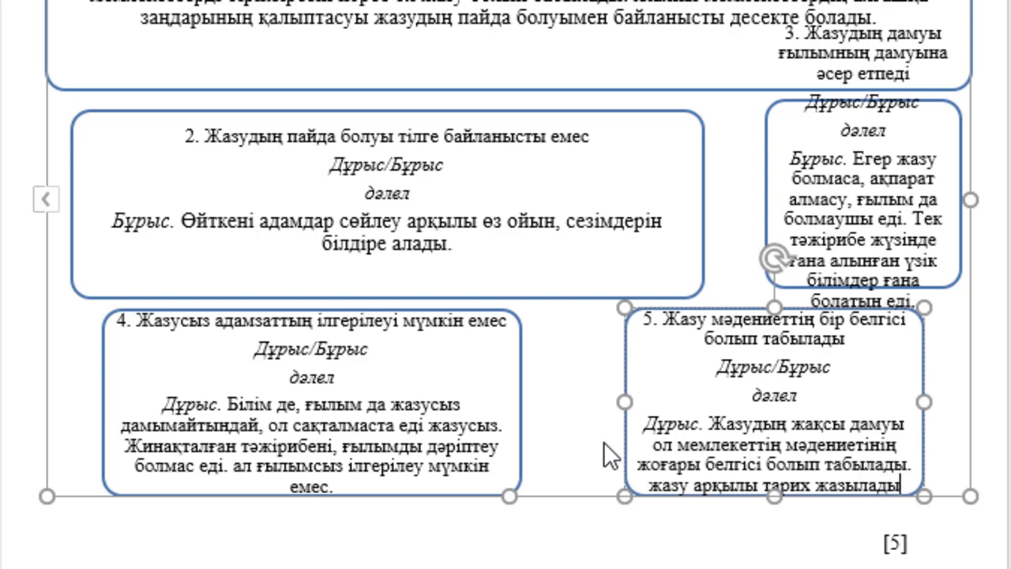
type(", жаз")
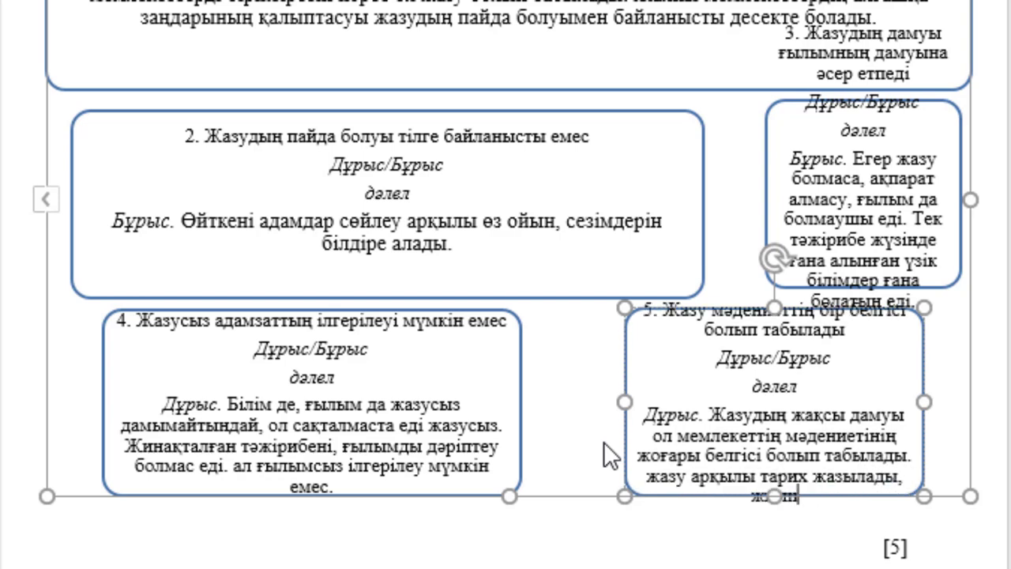
key("BackSpace")
key("BackSpace")
type("ылнамалар")
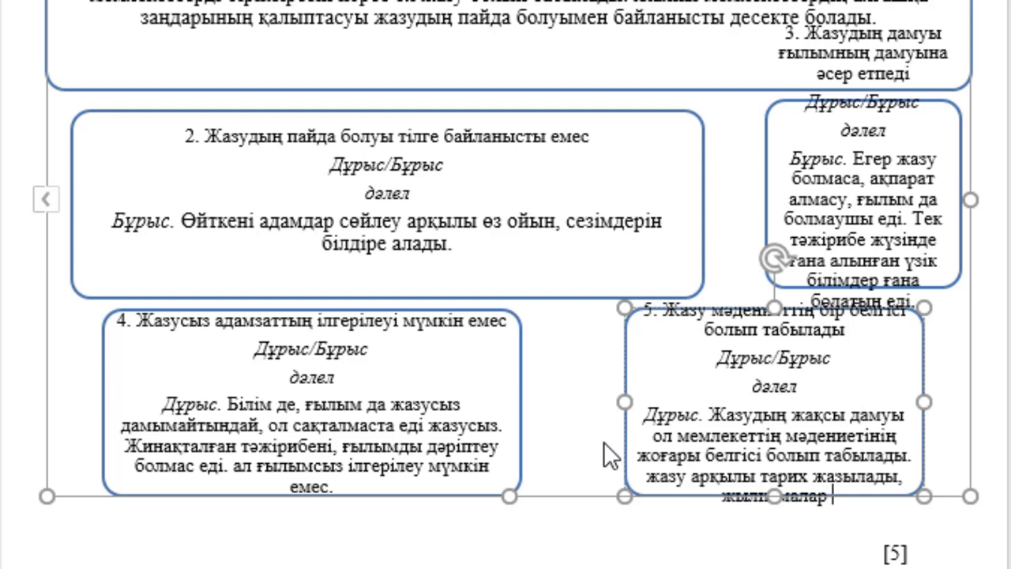
type(" жазылады")
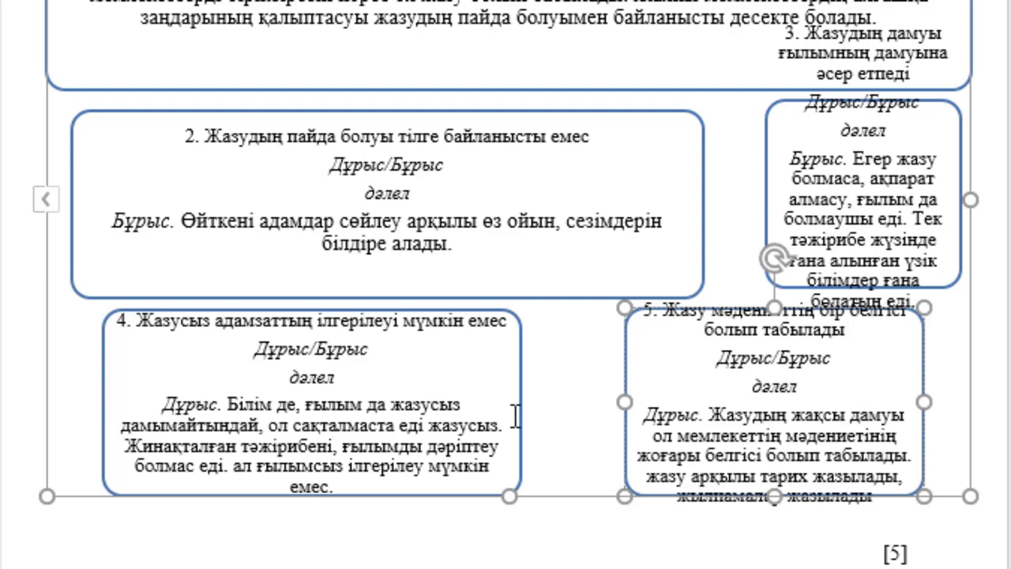
Step: Widen boxes 5 and 4, narrow box 2, and move box 3 left and box 5 right
left_click_drag(624, 401, 553, 443)
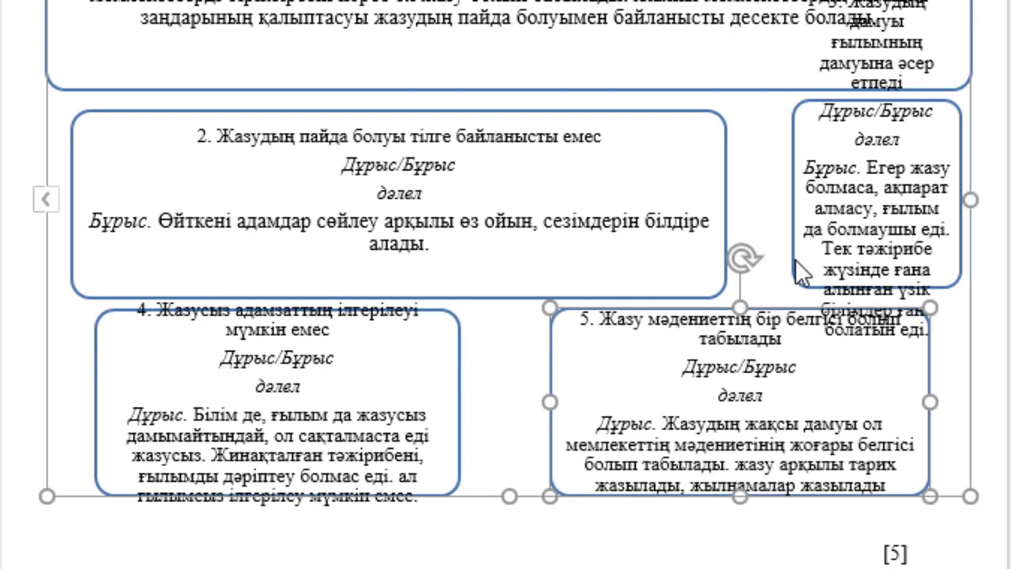
left_click(715, 192)
left_click_drag(726, 203, 670, 201)
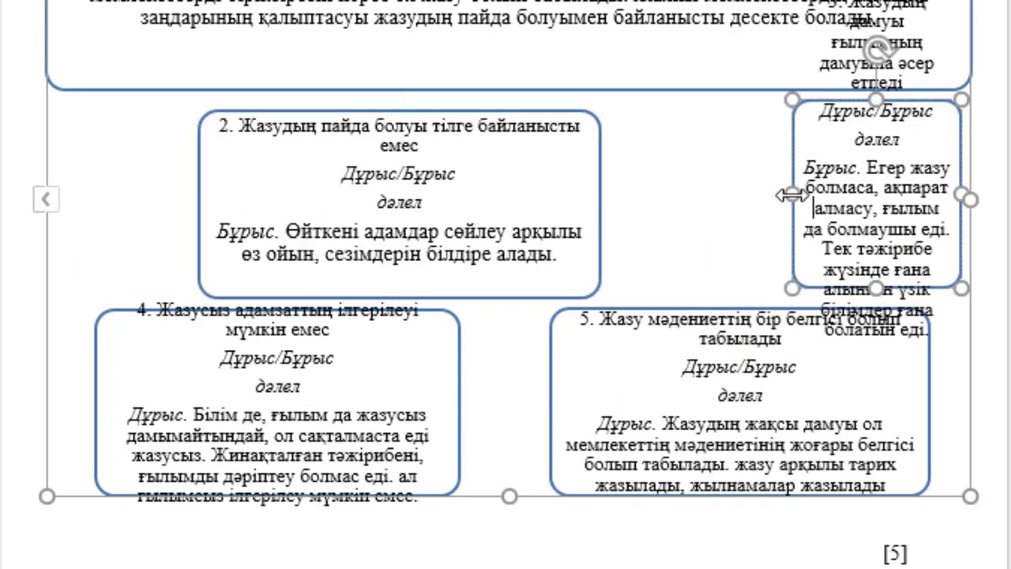
left_click_drag(786, 198, 551, 202)
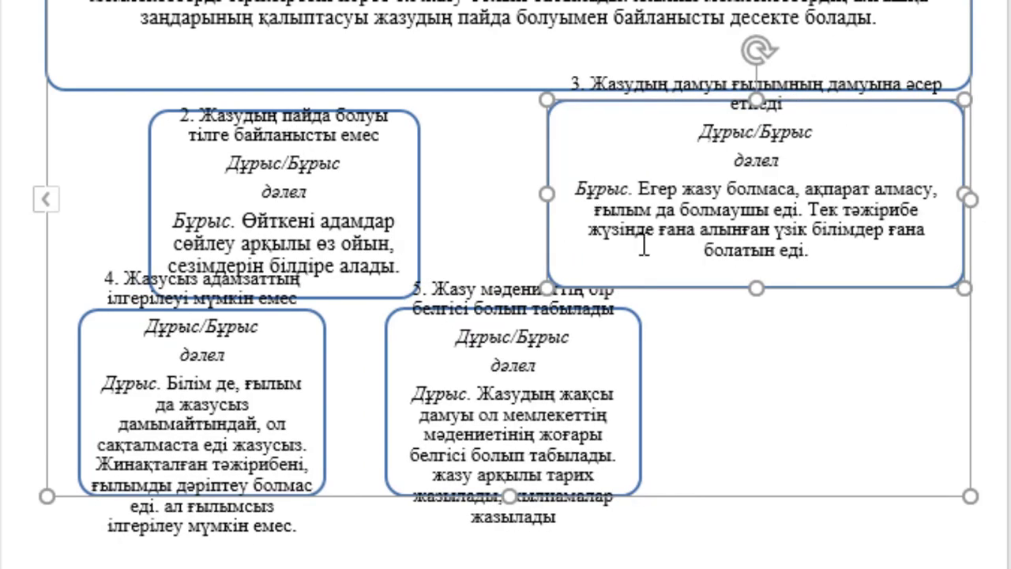
left_click_drag(640, 355, 827, 351)
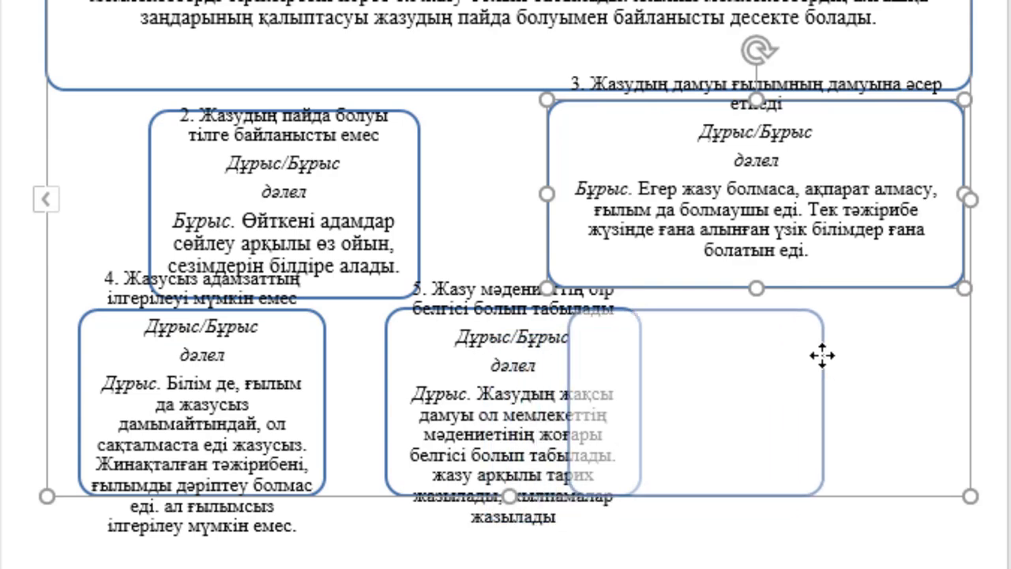
left_click_drag(828, 399, 925, 393)
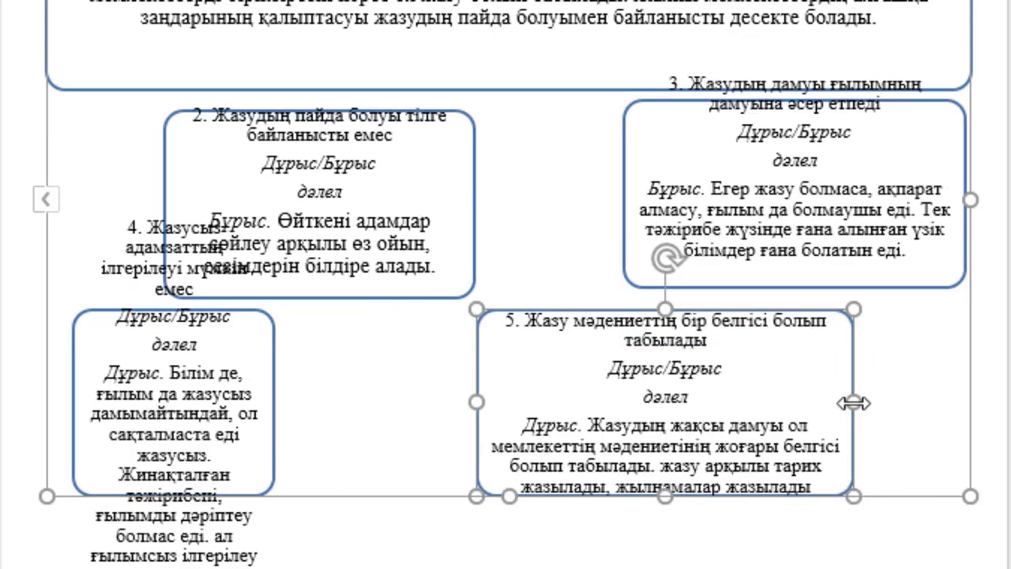
left_click_drag(855, 403, 898, 397)
left_click(253, 405)
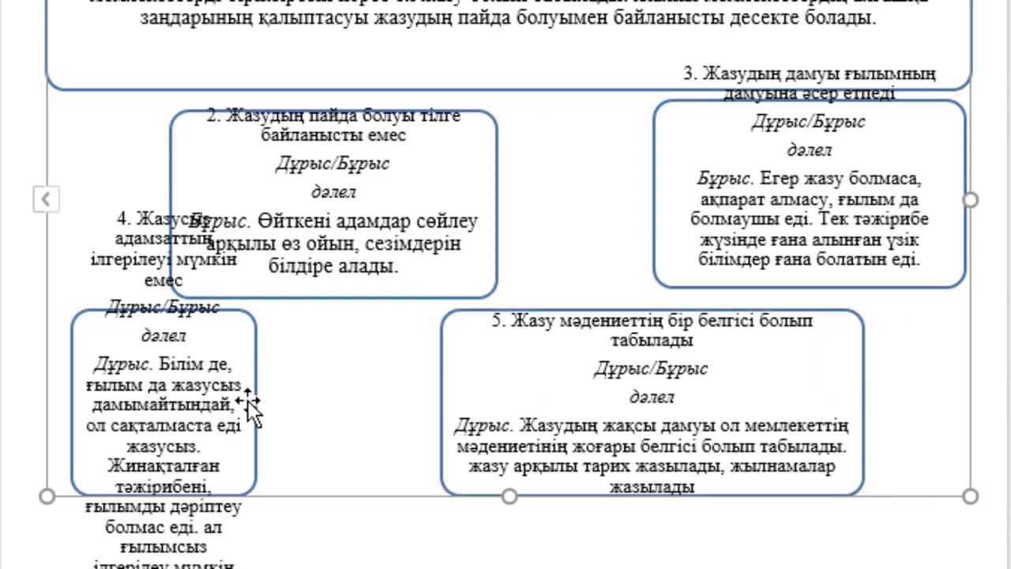
left_click_drag(256, 402, 401, 416)
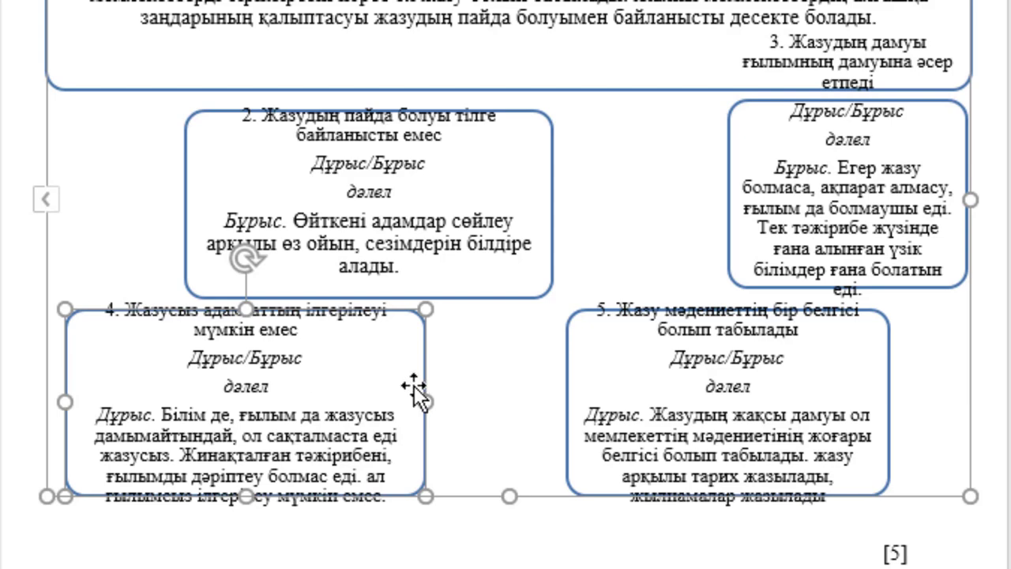
Step: Move boxes 2 and 3 further left and resize box 3 from its right edge
scroll(414, 386, "up", 2)
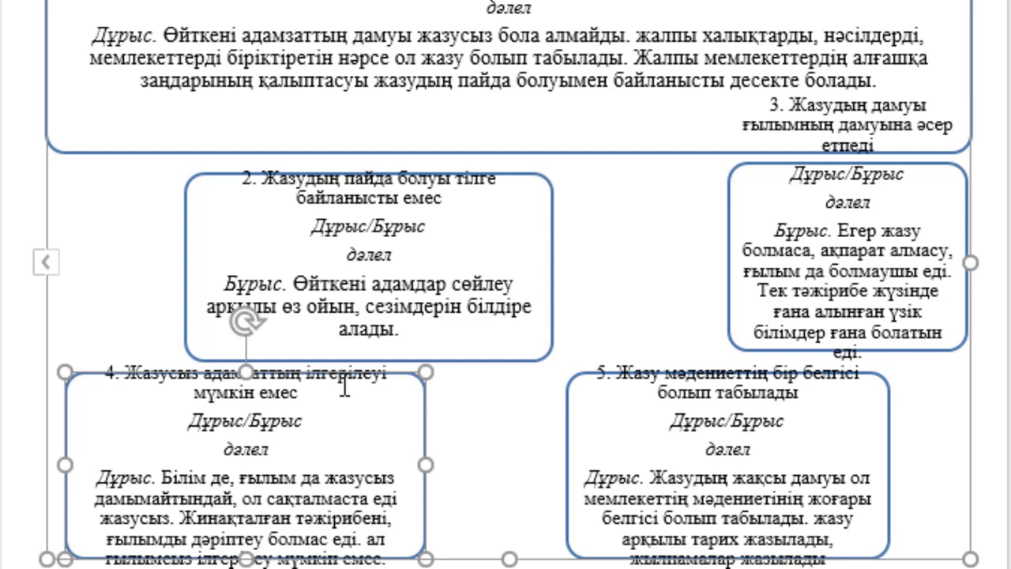
left_click(200, 274)
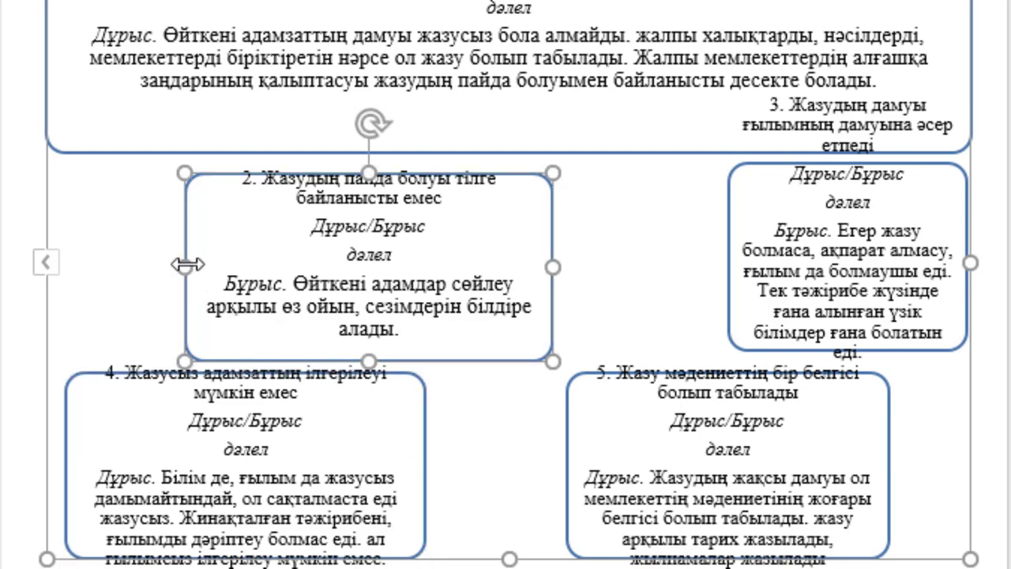
left_click_drag(187, 231, 69, 226)
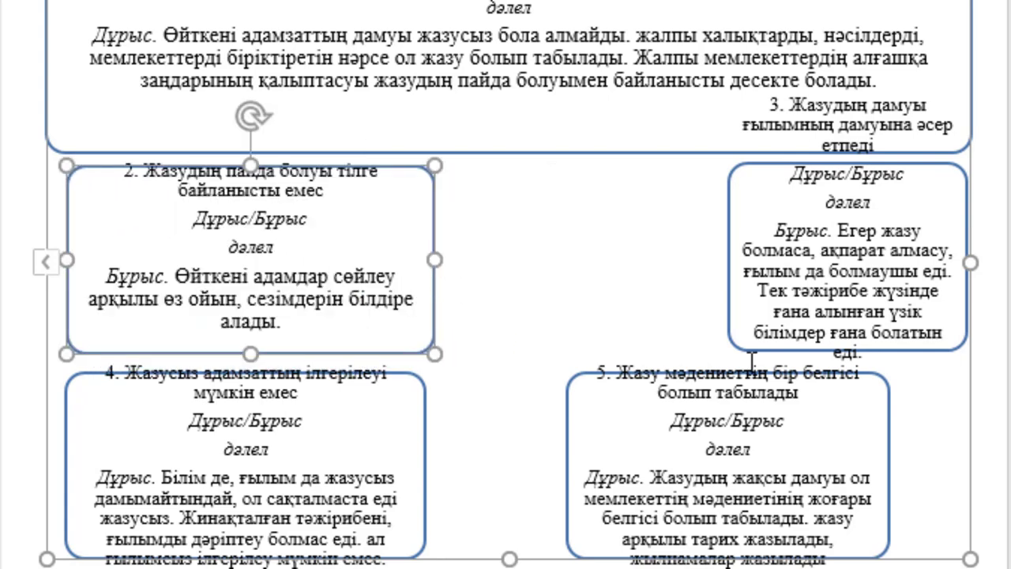
left_click(732, 292)
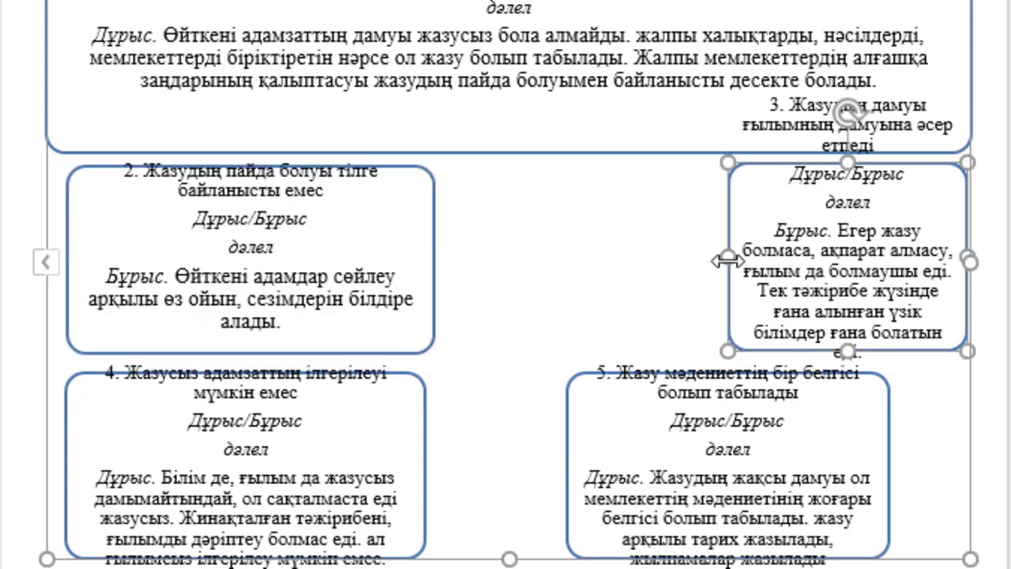
left_click_drag(728, 238, 650, 239)
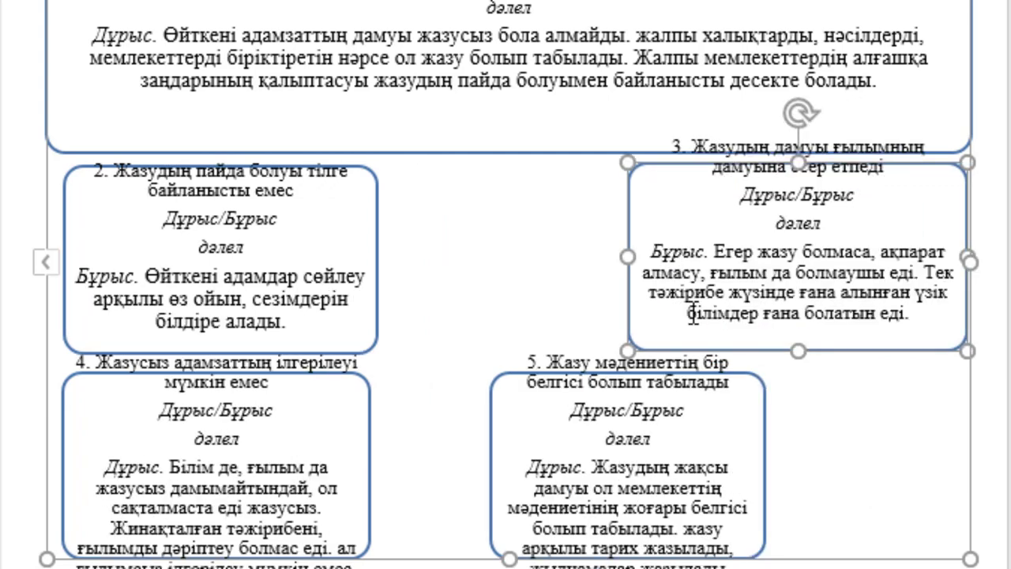
left_click_drag(630, 295, 568, 294)
left_click_drag(904, 255, 932, 253)
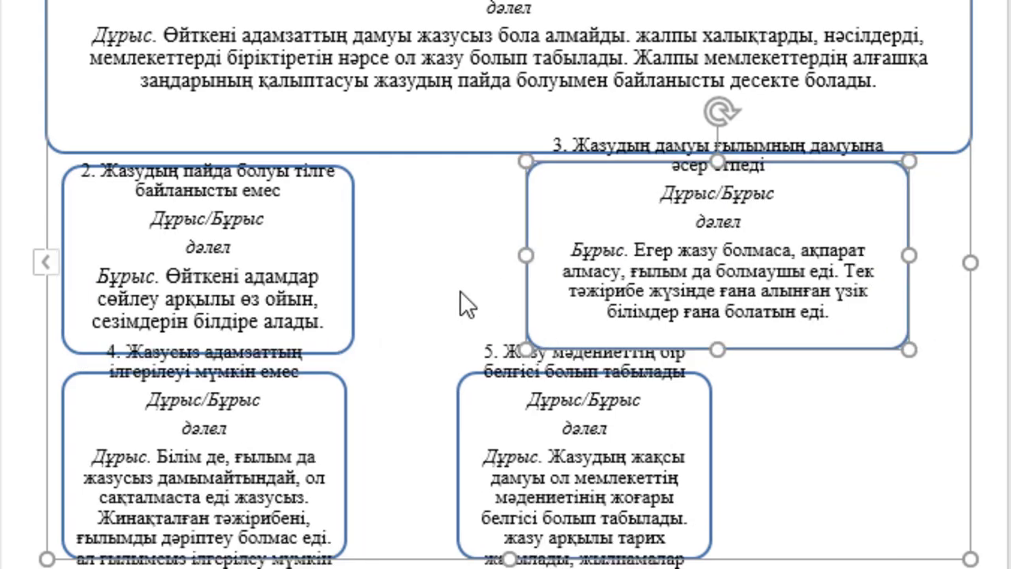